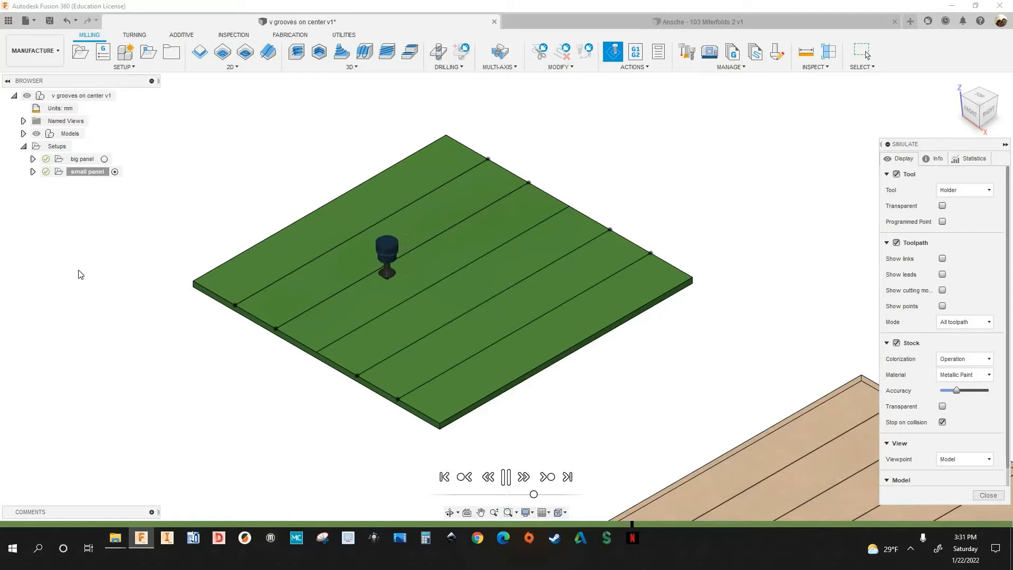
Watch the toolpath simulation of the V-groove cuts on the big panel up close, then close the simulation
{"action": "scroll", "coordinate": [222, 313], "scroll_direction": "up", "scroll_amount": 3}
{"action": "scroll", "coordinate": [432, 410], "scroll_direction": "up", "scroll_amount": 5}
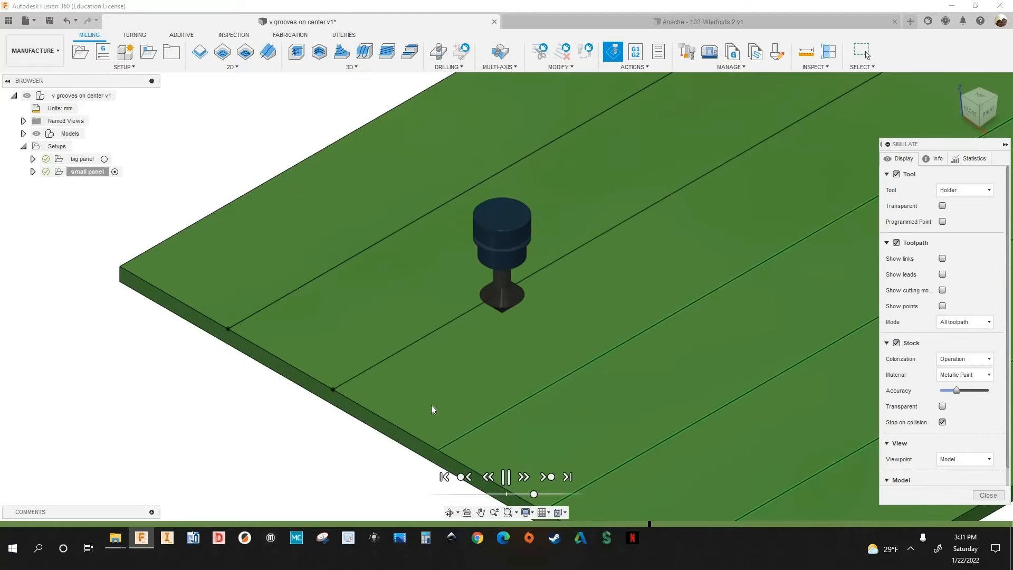
{"action": "scroll", "coordinate": [282, 367], "scroll_direction": "down", "scroll_amount": 5}
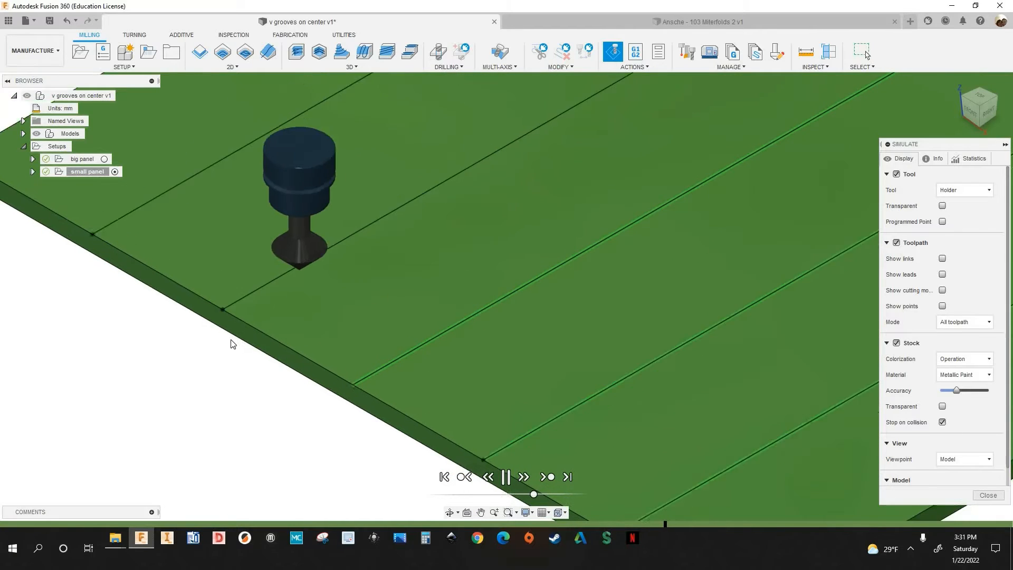
{"action": "scroll", "coordinate": [228, 339], "scroll_direction": "up", "scroll_amount": 4}
{"action": "scroll", "coordinate": [708, 341], "scroll_direction": "down", "scroll_amount": 10}
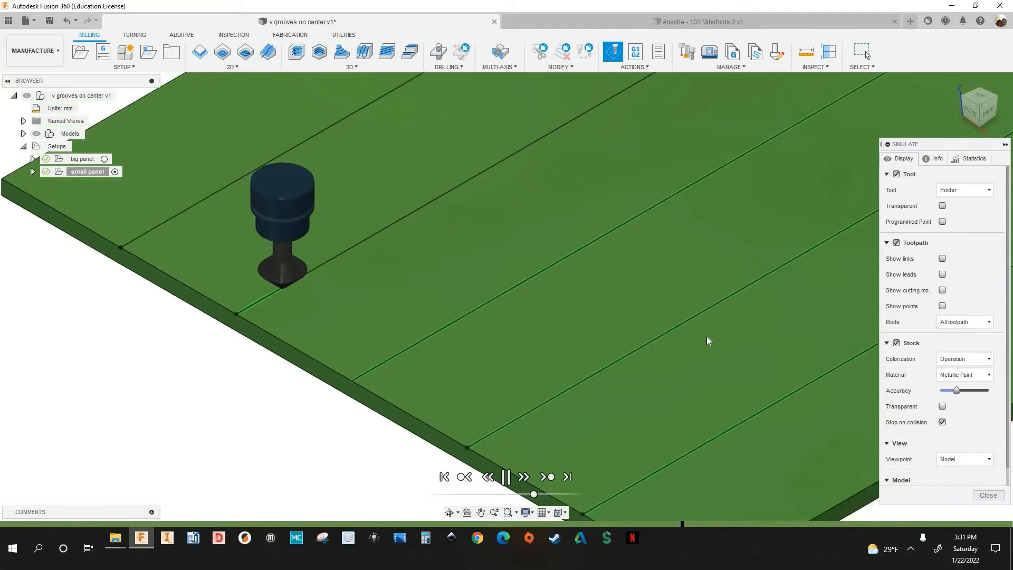
{"action": "middle_click_drag", "start_coordinate": [739, 346], "coordinate": [517, 337]}
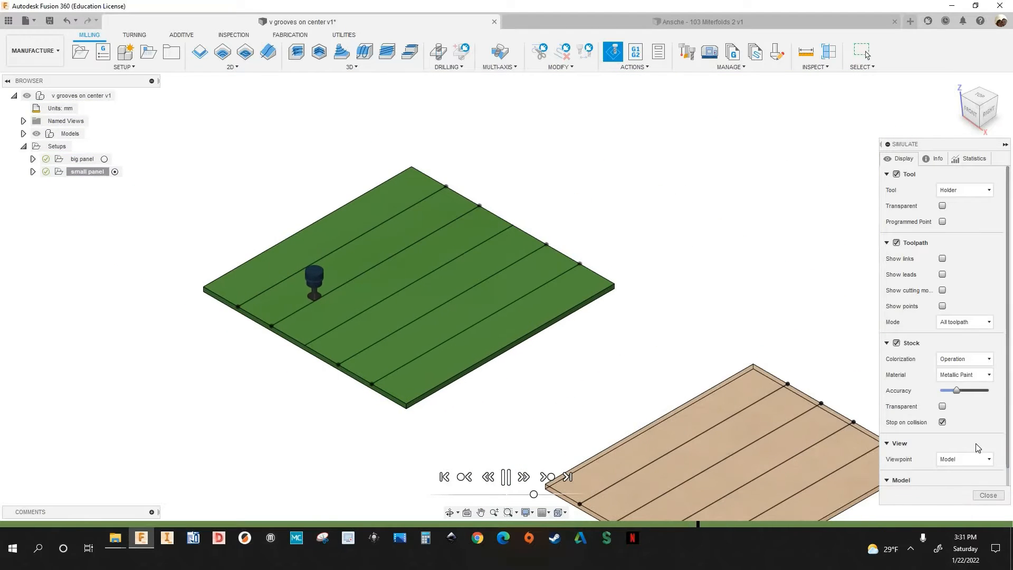
{"action": "key", "text": "Escape"}
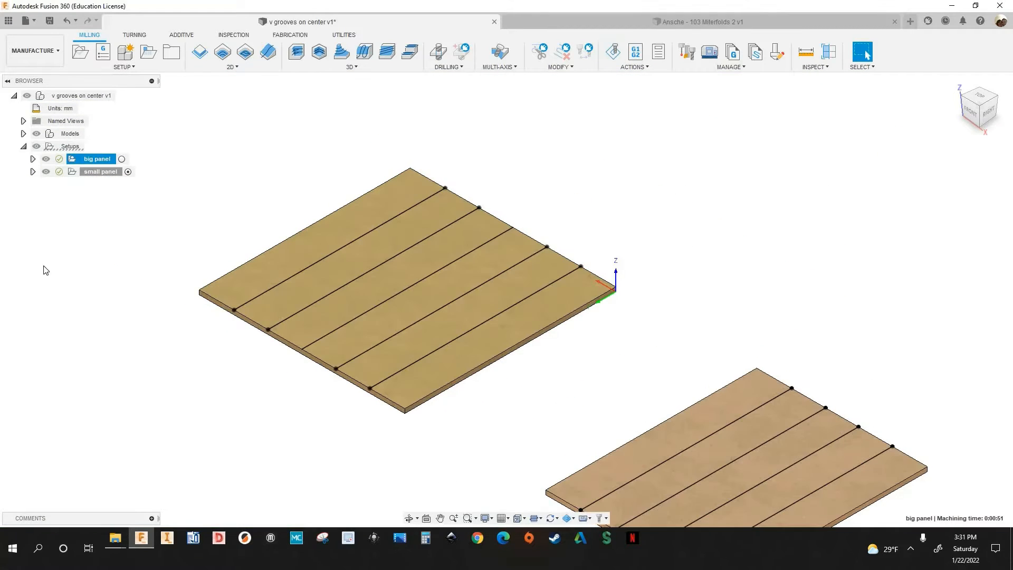
Compare the big panel and small panel setups, and show the V-groove Trace toolpath in the big panel setup
{"action": "left_click", "coordinate": [90, 160]}
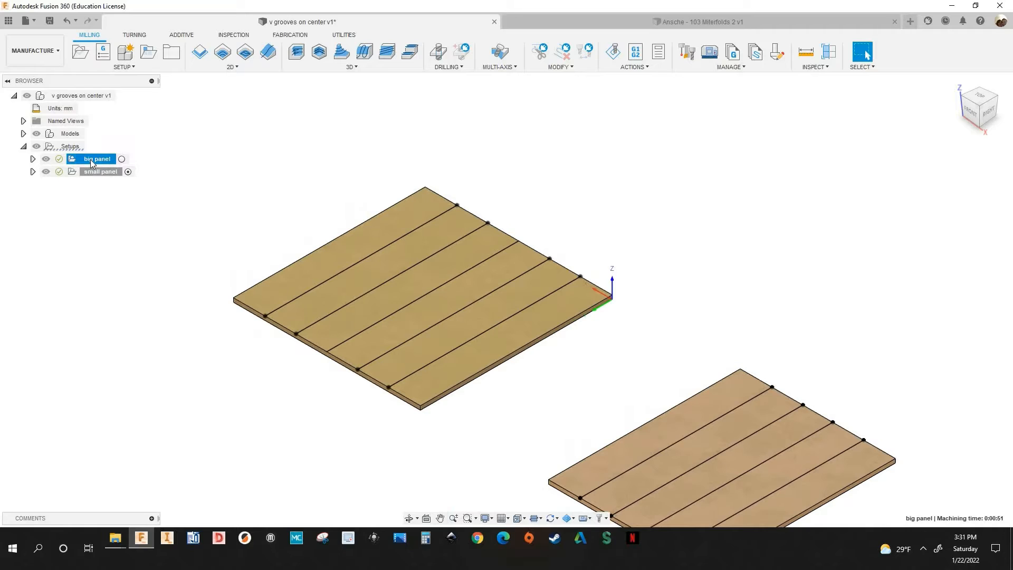
{"action": "left_click", "coordinate": [93, 172]}
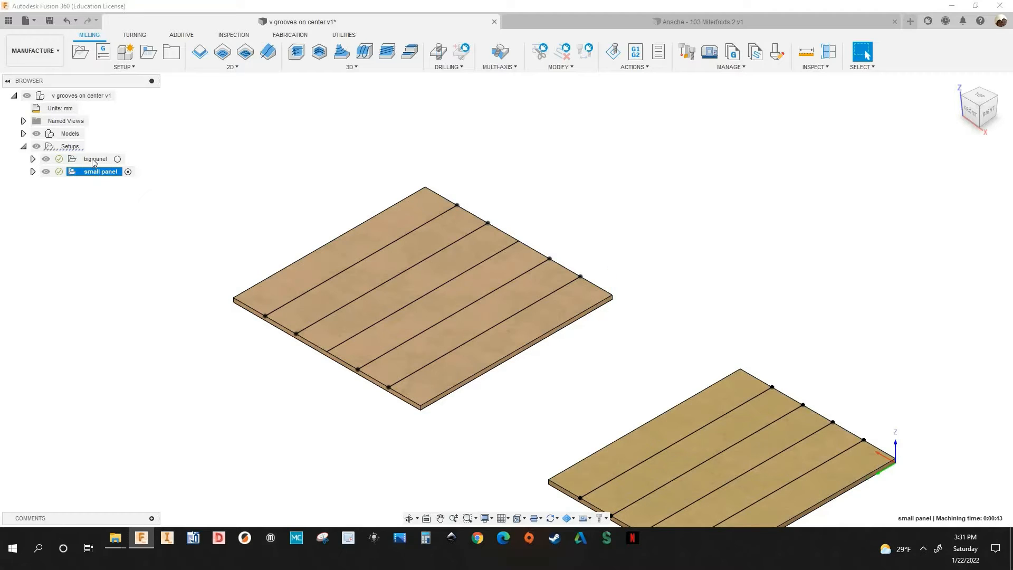
{"action": "left_click", "coordinate": [92, 160]}
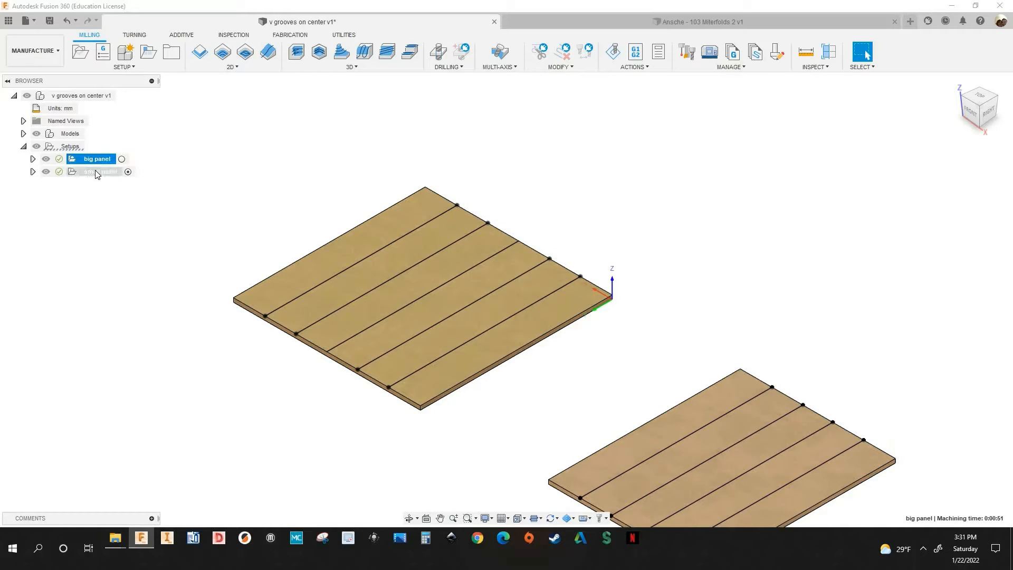
{"action": "left_click", "coordinate": [97, 173]}
{"action": "left_click", "coordinate": [92, 160]}
{"action": "left_click", "coordinate": [33, 158]}
{"action": "left_click", "coordinate": [92, 172]}
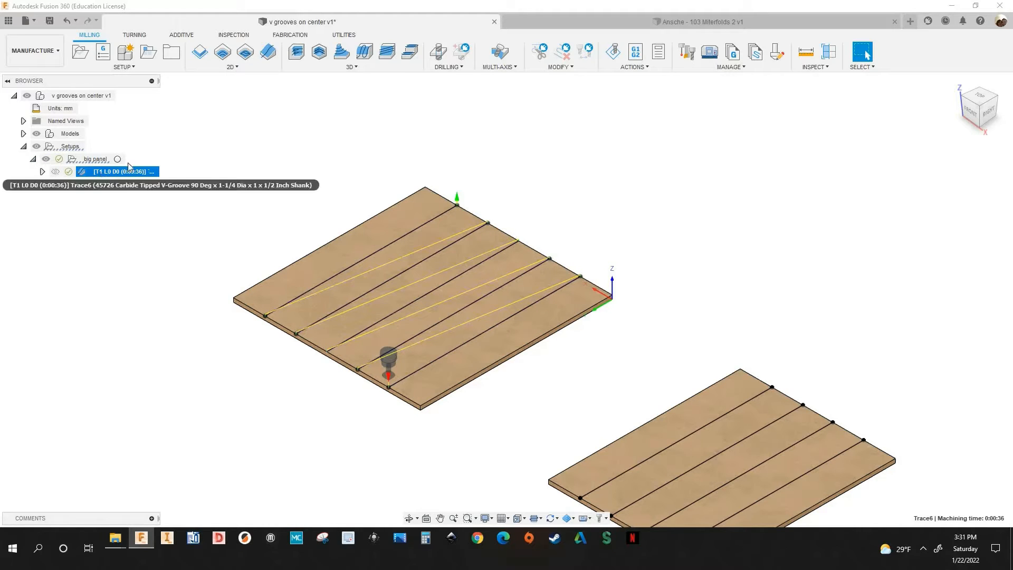
Look through the available 2D milling strategies, and expand the small panel setup to show its operation
{"action": "left_click", "coordinate": [237, 68]}
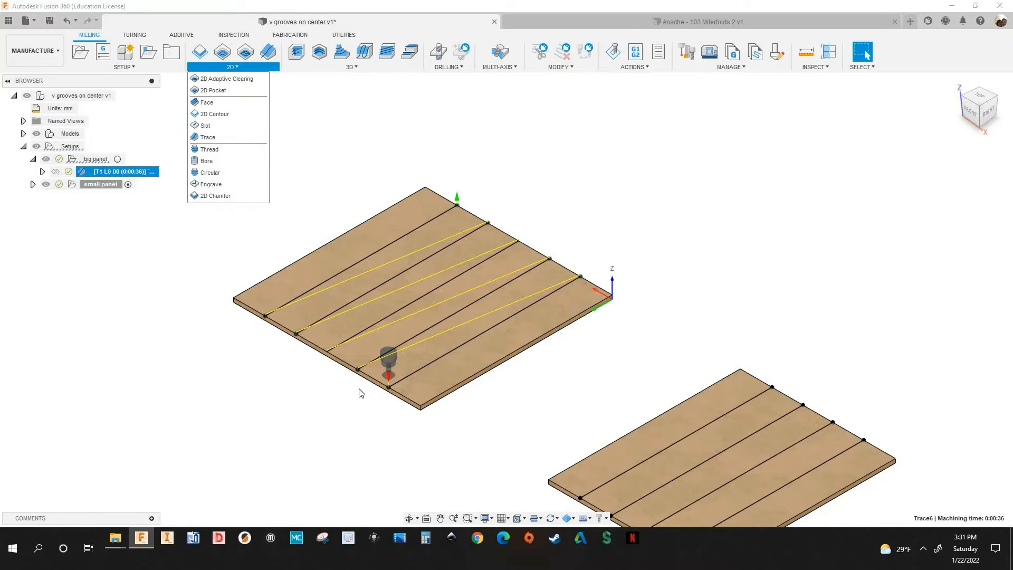
{"action": "scroll", "coordinate": [358, 388], "scroll_direction": "up", "scroll_amount": 2}
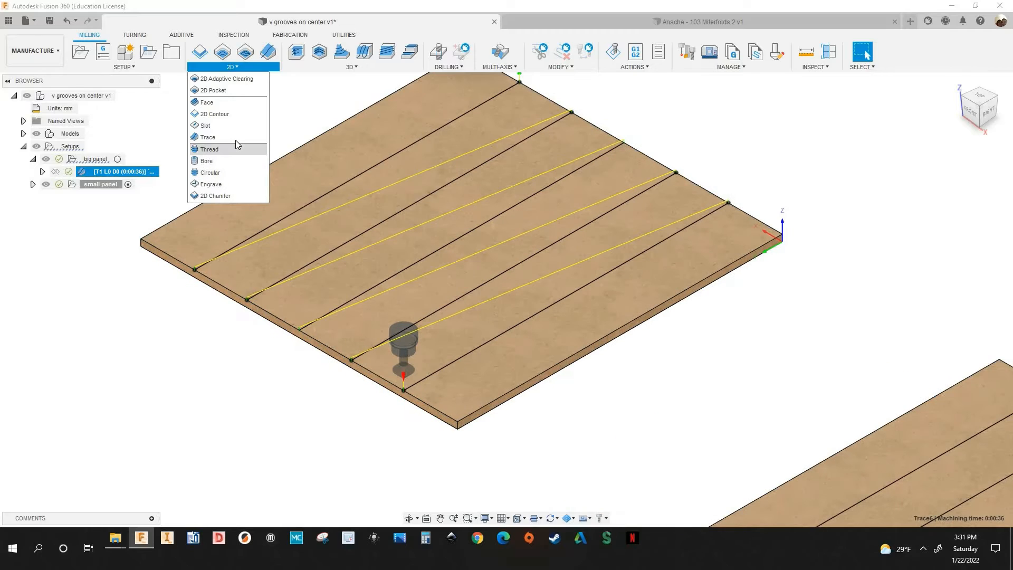
{"action": "key", "text": "Escape"}
{"action": "key", "text": "Escape"}
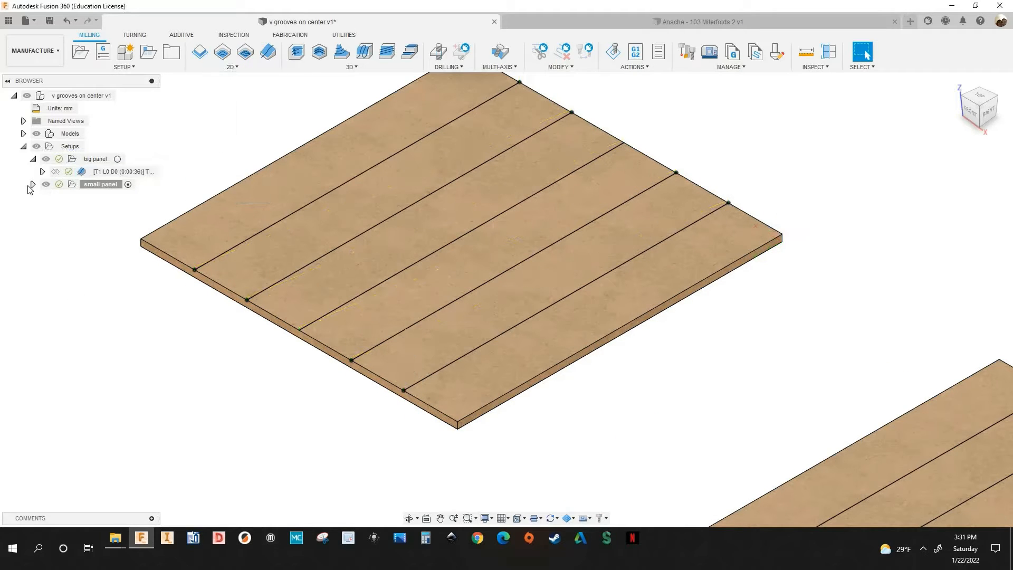
{"action": "scroll", "coordinate": [448, 389], "scroll_direction": "down", "scroll_amount": 5}
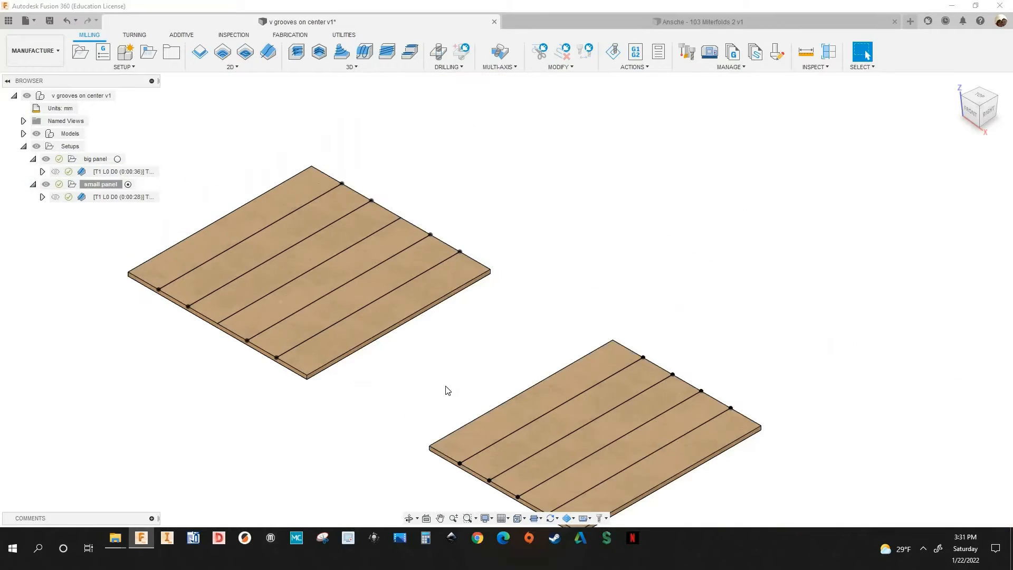
Switch to the Design workspace and bring both panel models into view
{"action": "left_click", "coordinate": [33, 51]}
{"action": "left_click", "coordinate": [29, 95]}
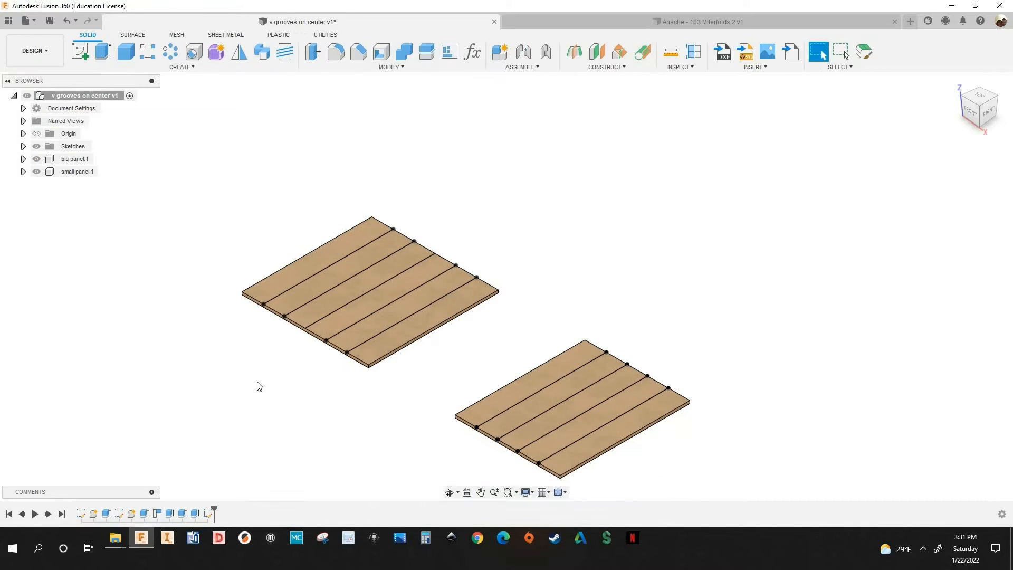
{"action": "middle_click_drag", "start_coordinate": [376, 455], "coordinate": [375, 441]}
{"action": "middle_click_drag", "start_coordinate": [307, 405], "coordinate": [311, 345]}
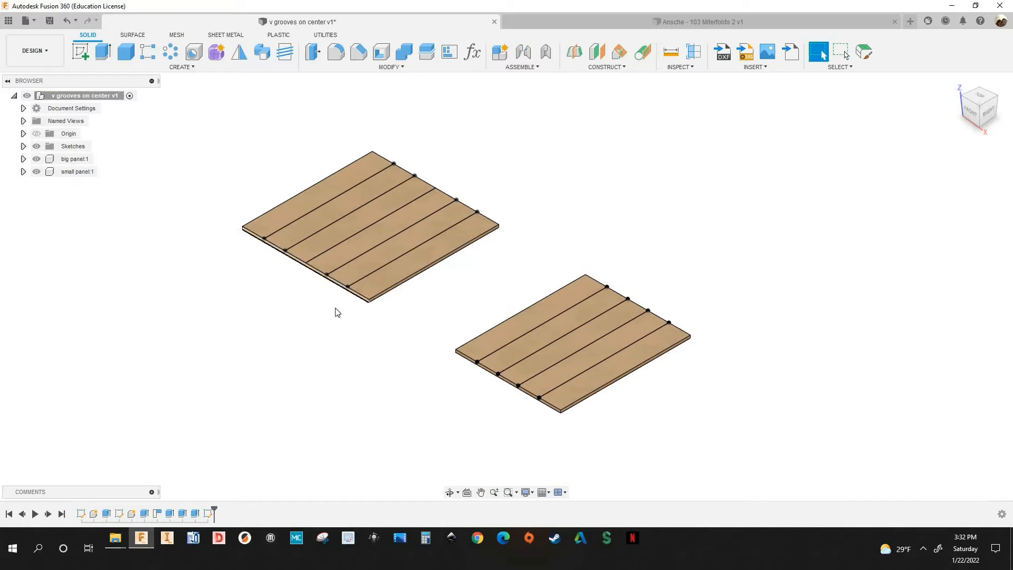
{"action": "scroll", "coordinate": [357, 341], "scroll_direction": "up", "scroll_amount": 3}
{"action": "scroll", "coordinate": [431, 360], "scroll_direction": "down", "scroll_amount": 3}
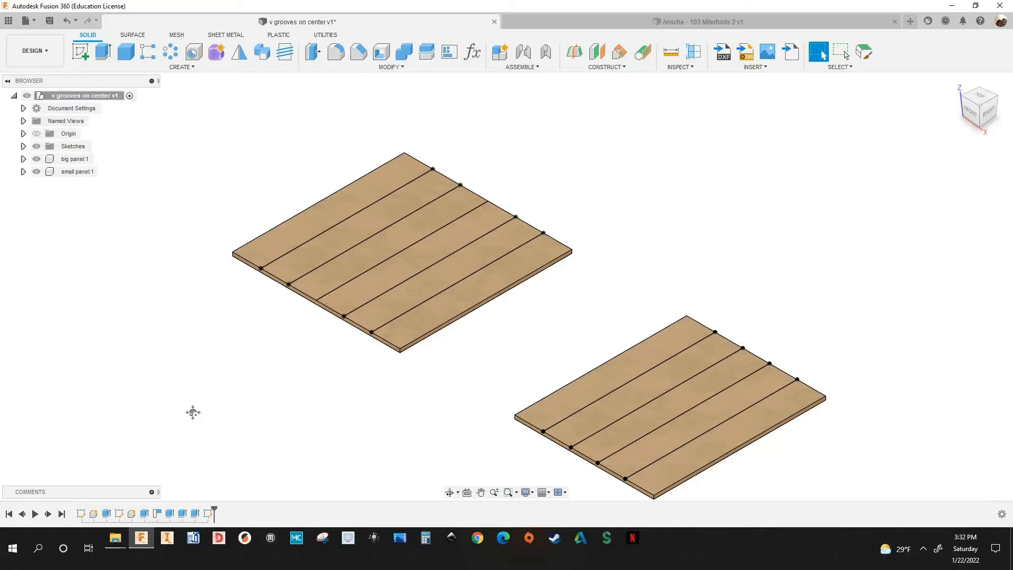
Review the big panel's base rectangle sketch dimensions and the settings of its extrusion
{"action": "left_click", "coordinate": [81, 514]}
{"action": "right_click", "coordinate": [83, 515]}
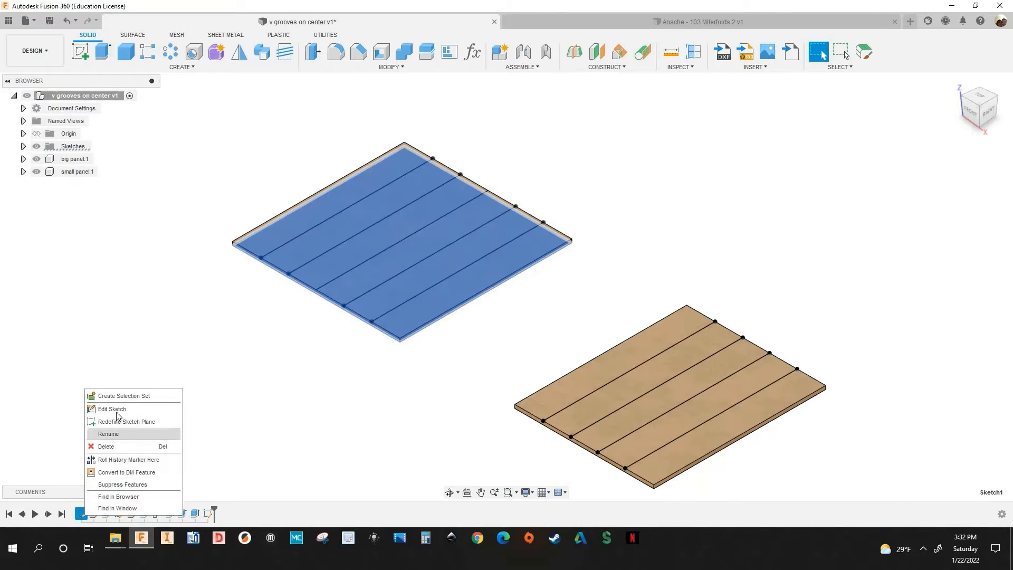
{"action": "left_click", "coordinate": [117, 411]}
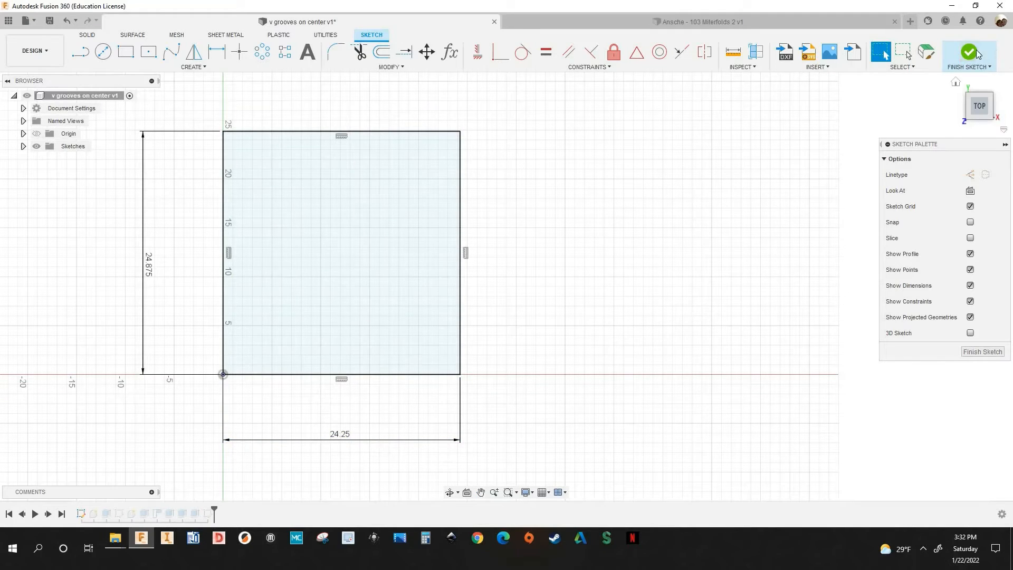
{"action": "right_click", "coordinate": [105, 514]}
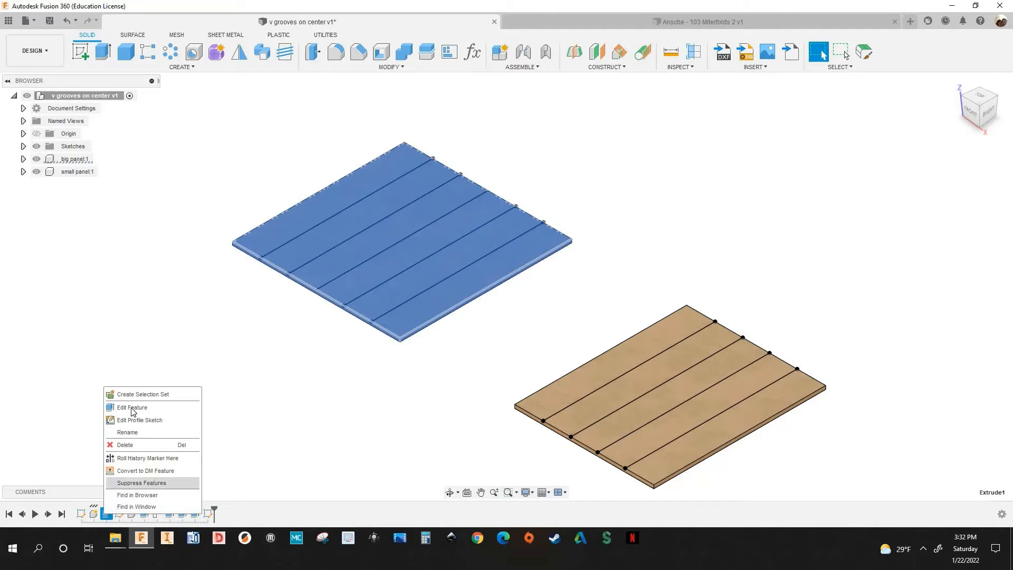
{"action": "left_click", "coordinate": [143, 418]}
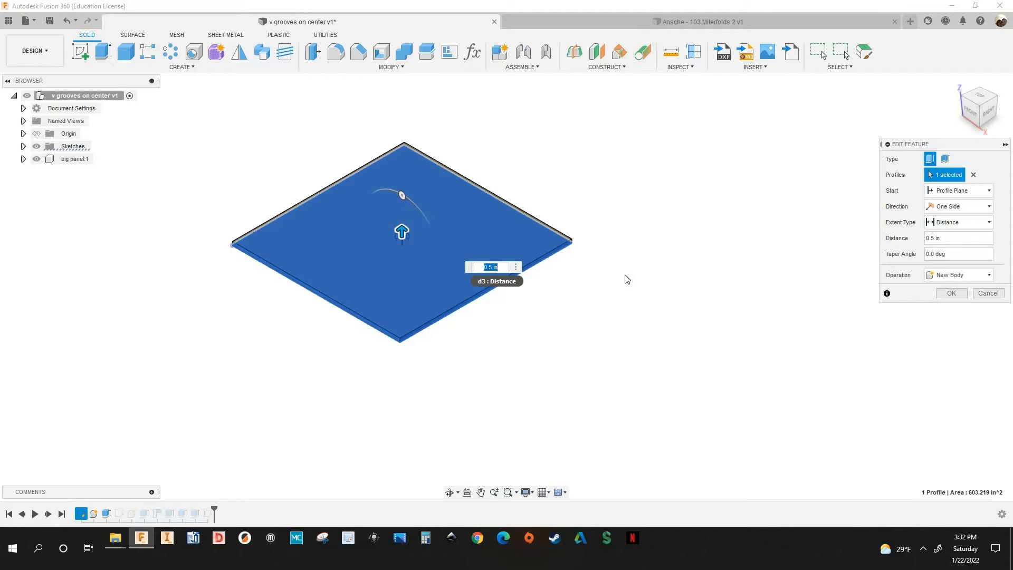
{"action": "left_click", "coordinate": [951, 294]}
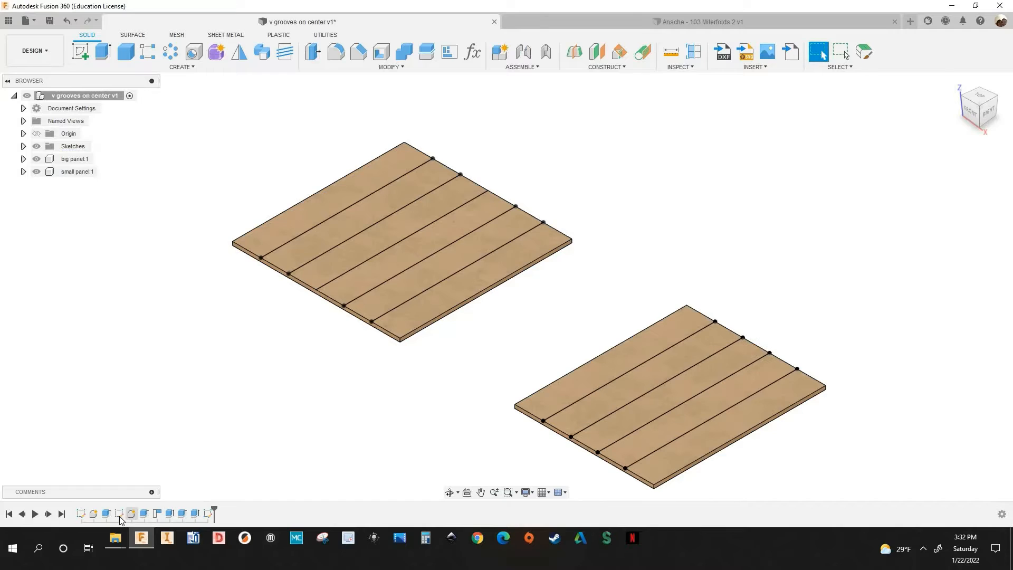
Open the groove layout sketch on the big panel and examine the spacing dimensions between the lines
{"action": "right_click", "coordinate": [119, 516]}
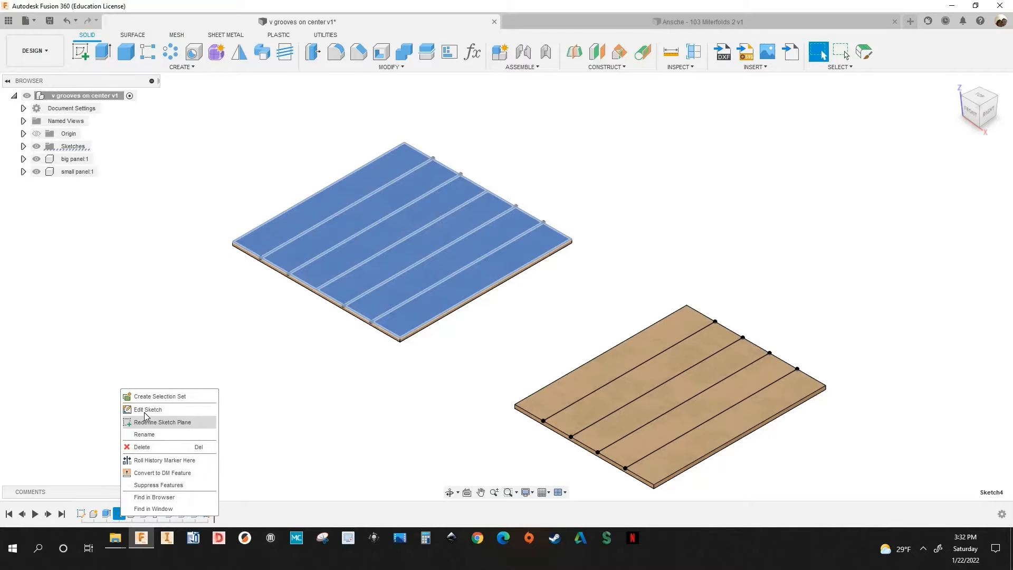
{"action": "left_click", "coordinate": [172, 409]}
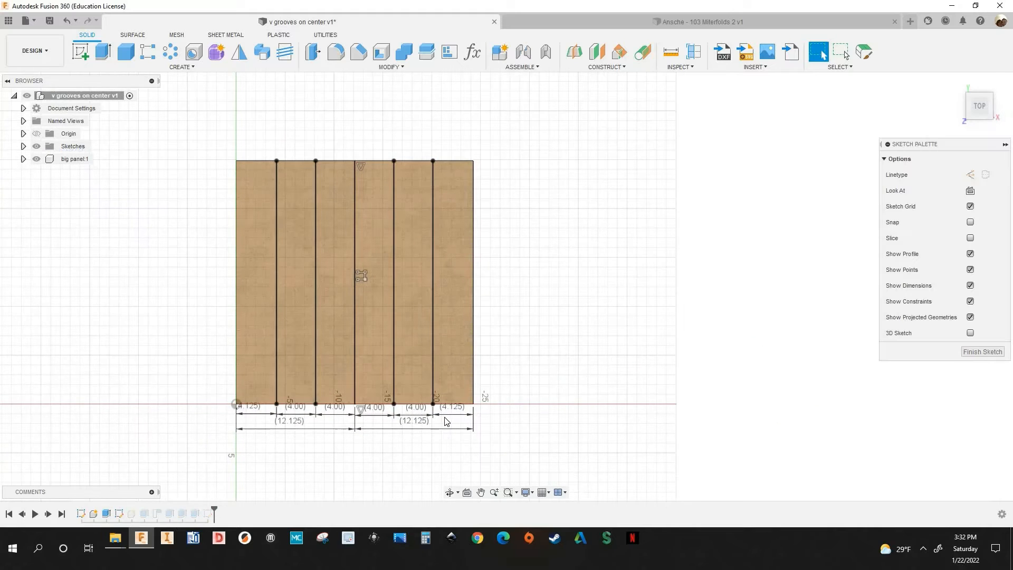
{"action": "scroll", "coordinate": [438, 362], "scroll_direction": "up", "scroll_amount": 1}
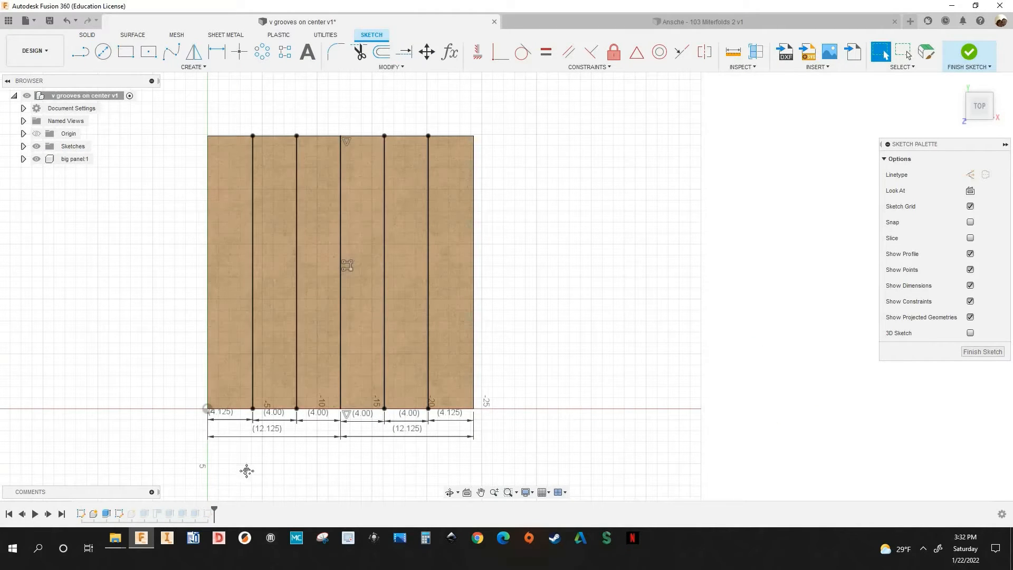
{"action": "scroll", "coordinate": [271, 443], "scroll_direction": "up", "scroll_amount": 1}
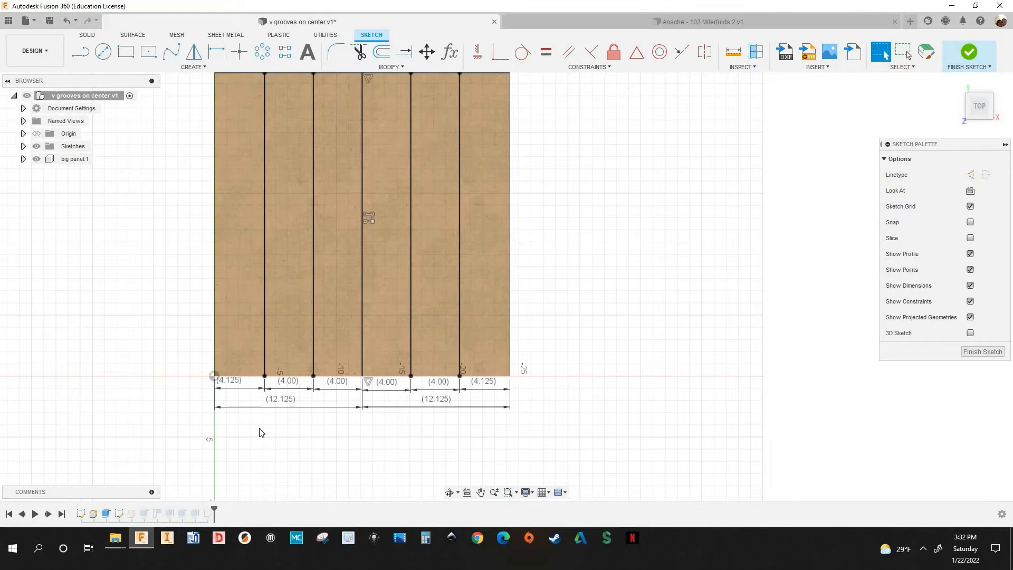
{"action": "scroll", "coordinate": [259, 433], "scroll_direction": "up", "scroll_amount": 1}
{"action": "scroll", "coordinate": [266, 434], "scroll_direction": "down", "scroll_amount": 2}
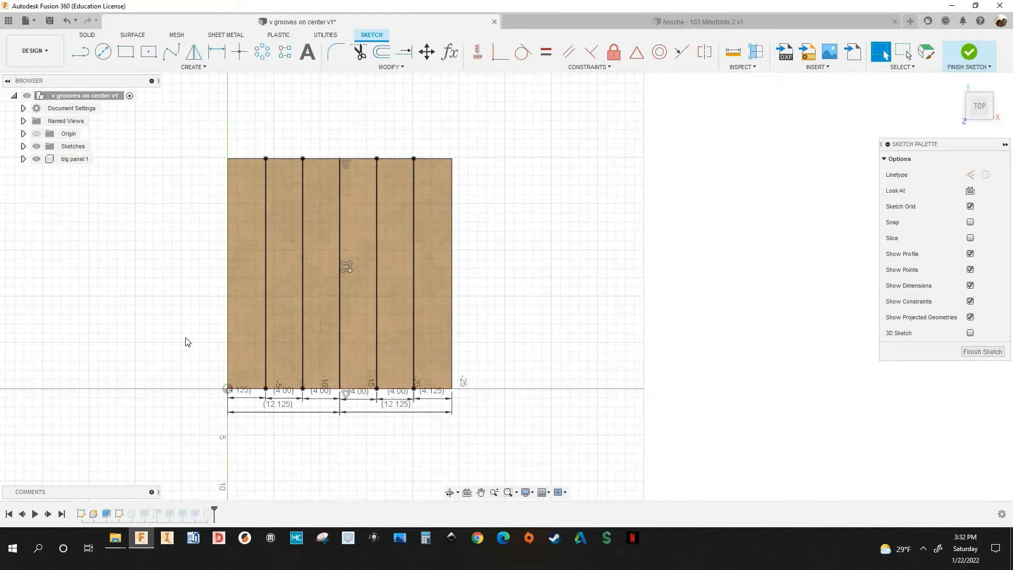
{"action": "scroll", "coordinate": [296, 409], "scroll_direction": "up", "scroll_amount": 3}
{"action": "middle_click_drag", "start_coordinate": [511, 445], "coordinate": [499, 445]}
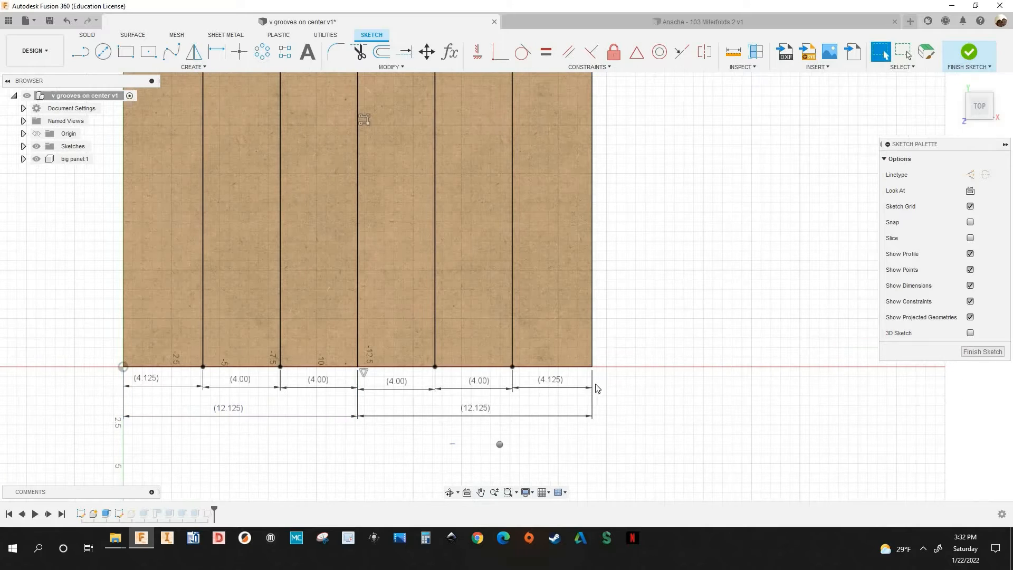
{"action": "right_click_drag", "start_coordinate": [500, 446], "coordinate": [426, 447]}
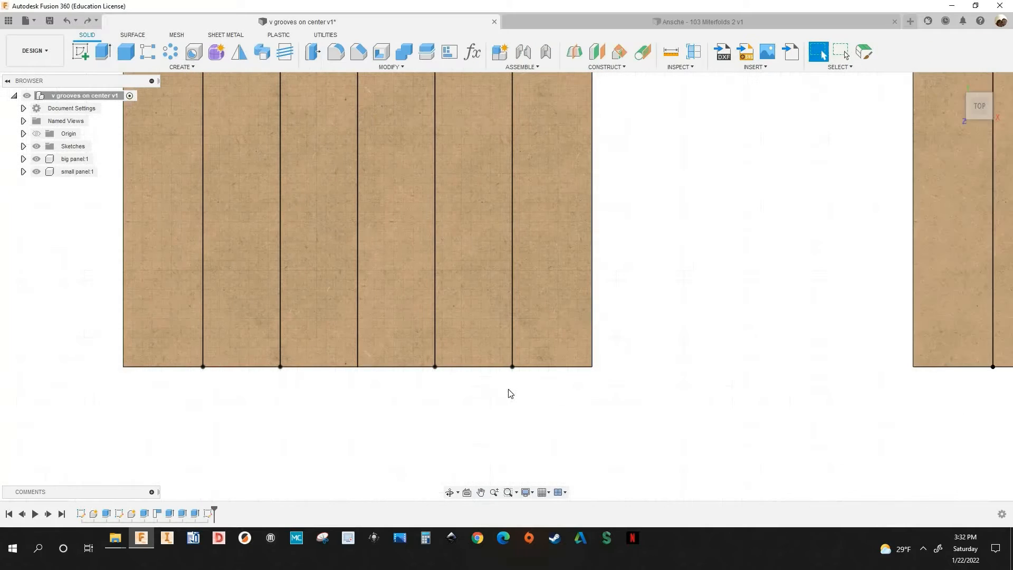
Reopen the big panel's groove layout sketch and examine how the lines are spaced from the centre to the edges
{"action": "right_click", "coordinate": [119, 513]}
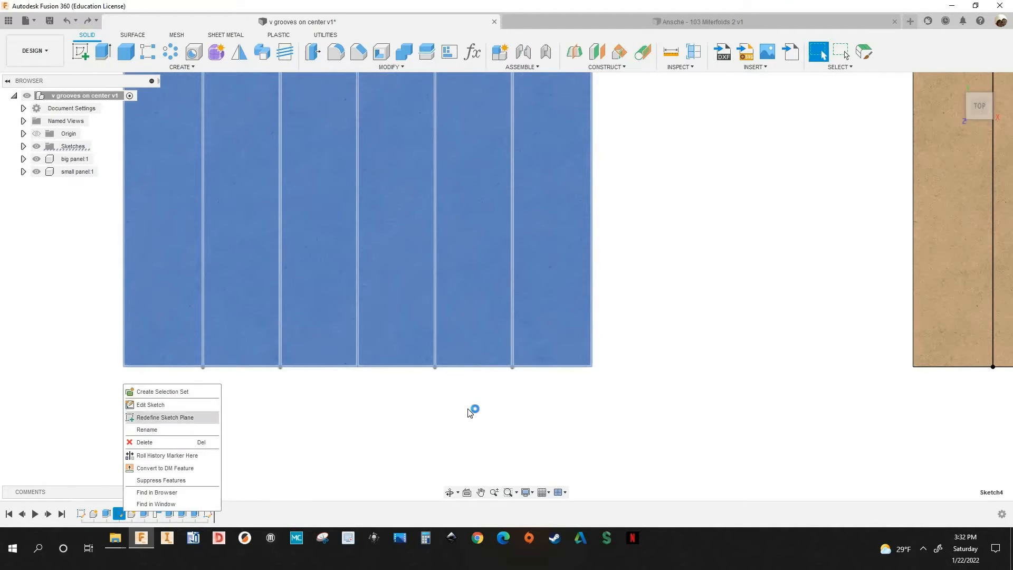
{"action": "left_click", "coordinate": [148, 405]}
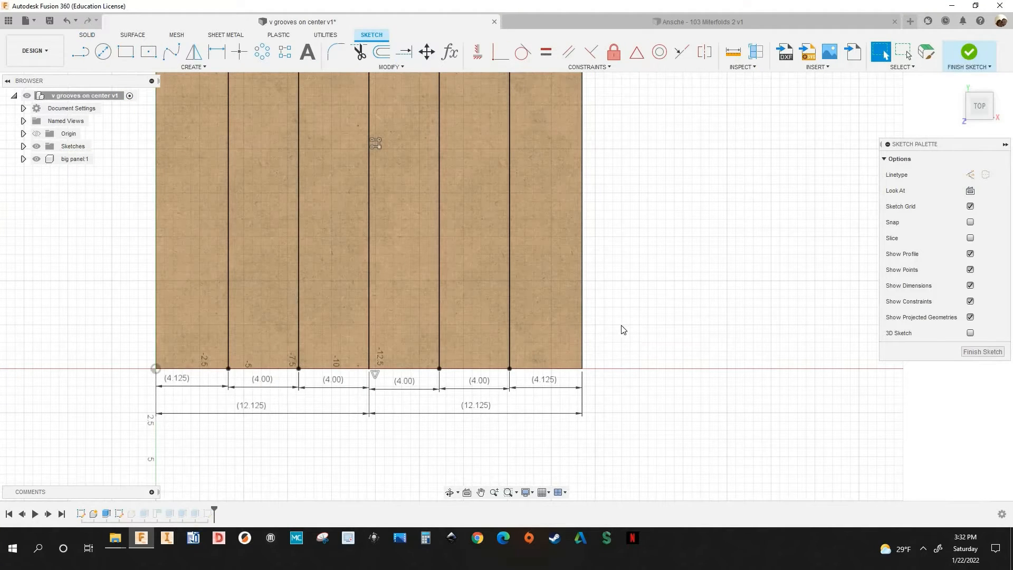
{"action": "scroll", "coordinate": [626, 312], "scroll_direction": "down", "scroll_amount": 2}
{"action": "left_click", "coordinate": [555, 309]}
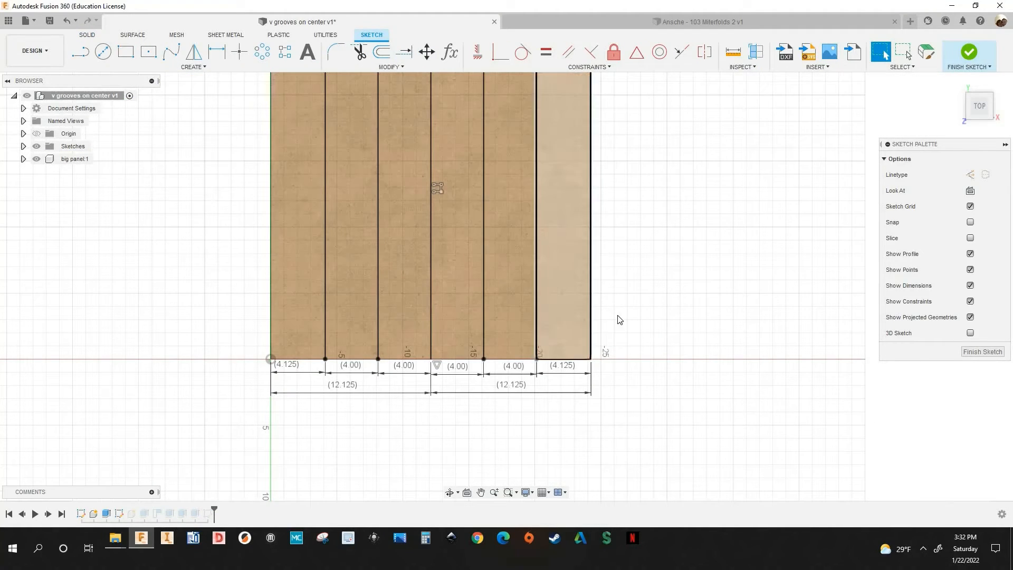
{"action": "middle_click_drag", "start_coordinate": [588, 356], "coordinate": [564, 390]}
{"action": "scroll", "coordinate": [564, 389], "scroll_direction": "up", "scroll_amount": 4}
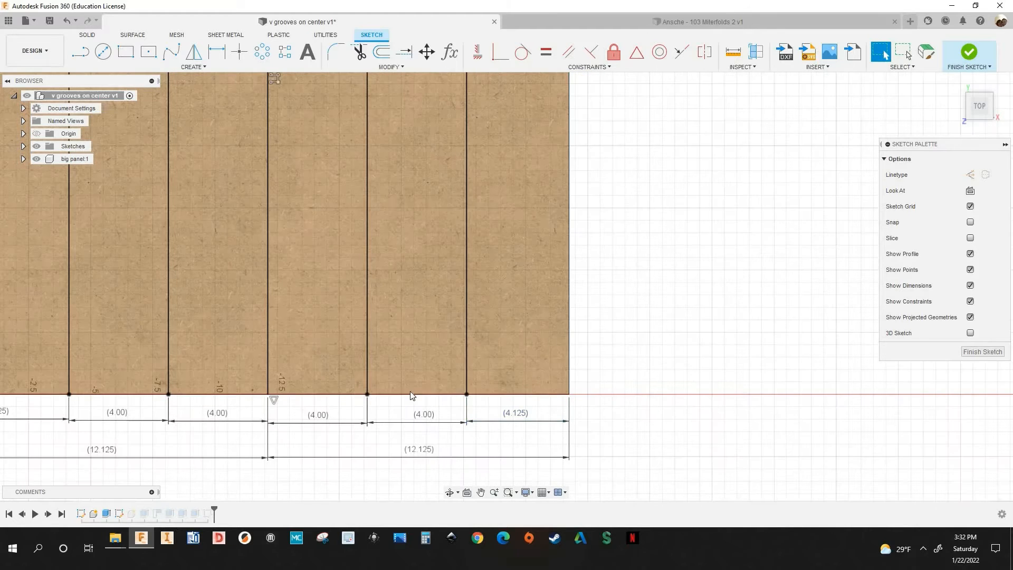
{"action": "scroll", "coordinate": [678, 415], "scroll_direction": "down", "scroll_amount": 1}
{"action": "middle_click_drag", "start_coordinate": [677, 415], "coordinate": [687, 404]}
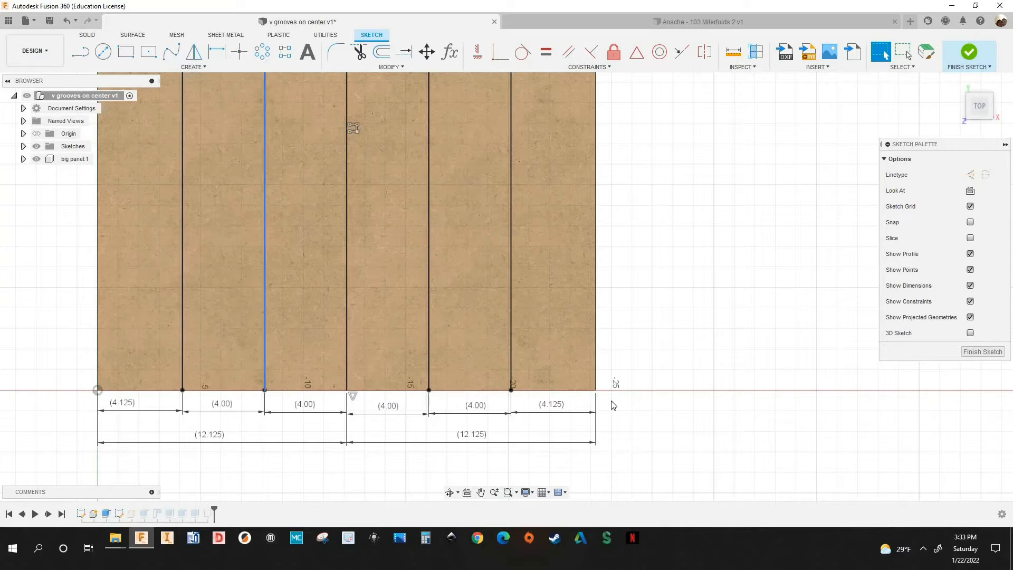
{"action": "scroll", "coordinate": [602, 412], "scroll_direction": "up", "scroll_amount": 2}
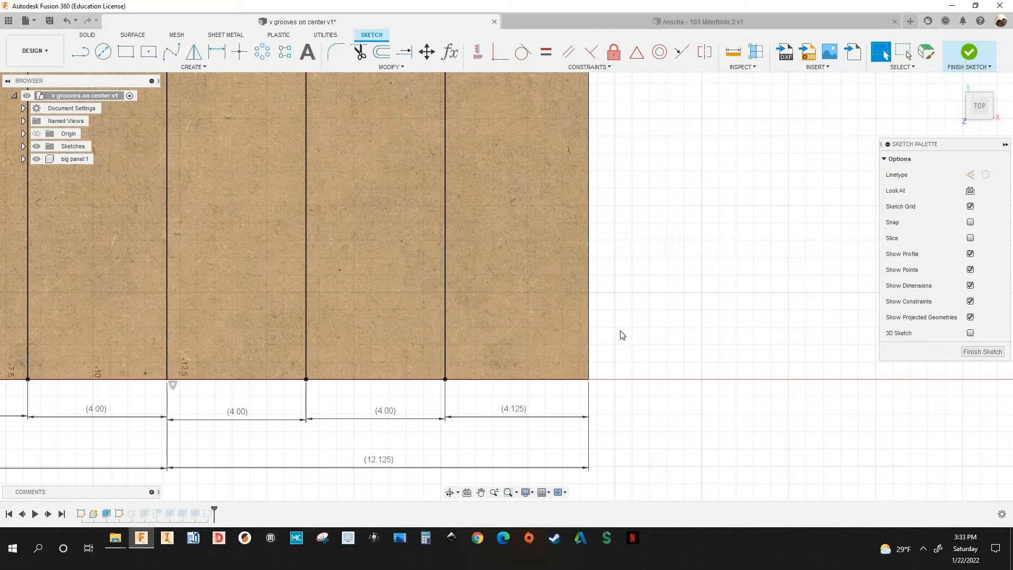
{"action": "scroll", "coordinate": [622, 332], "scroll_direction": "down", "scroll_amount": 2}
{"action": "scroll", "coordinate": [628, 316], "scroll_direction": "down", "scroll_amount": 5}
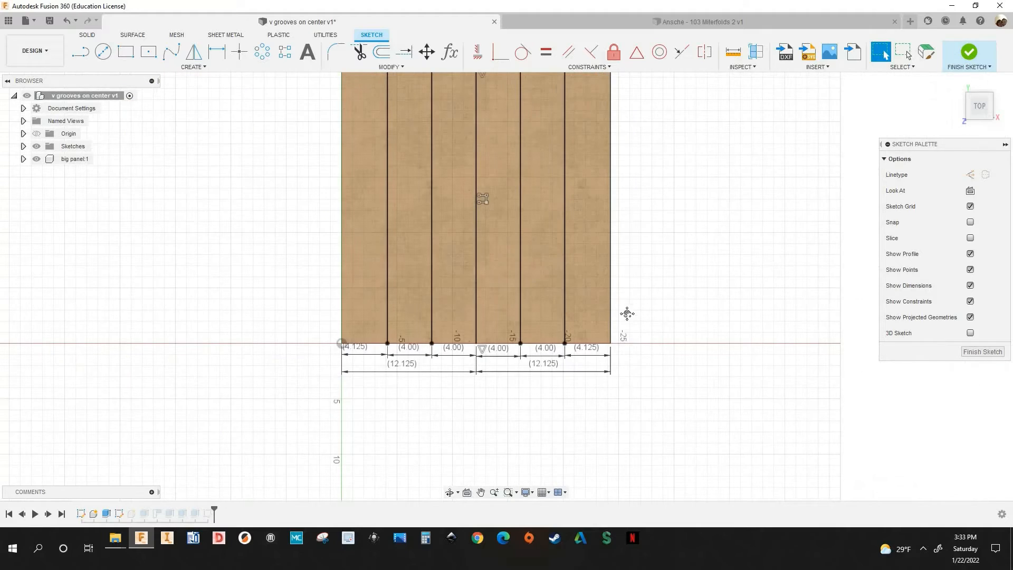
Examine the spacing dimensions from the centre line to the outer edge in the big panel's groove sketch, then finish the sketch
{"action": "scroll", "coordinate": [470, 394], "scroll_direction": "up", "scroll_amount": 5}
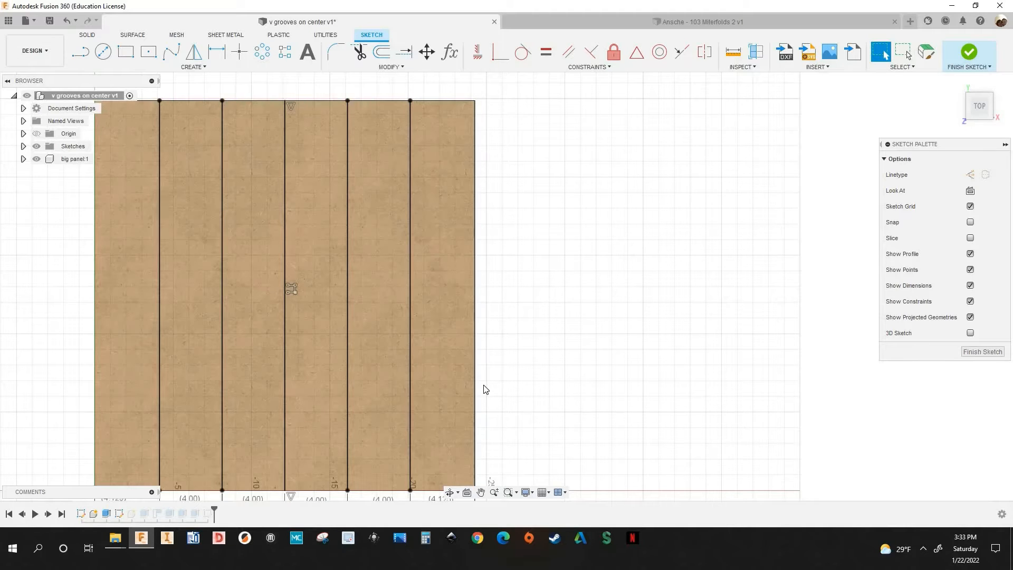
{"action": "scroll", "coordinate": [479, 371], "scroll_direction": "down", "scroll_amount": 1}
{"action": "scroll", "coordinate": [479, 362], "scroll_direction": "up", "scroll_amount": 3}
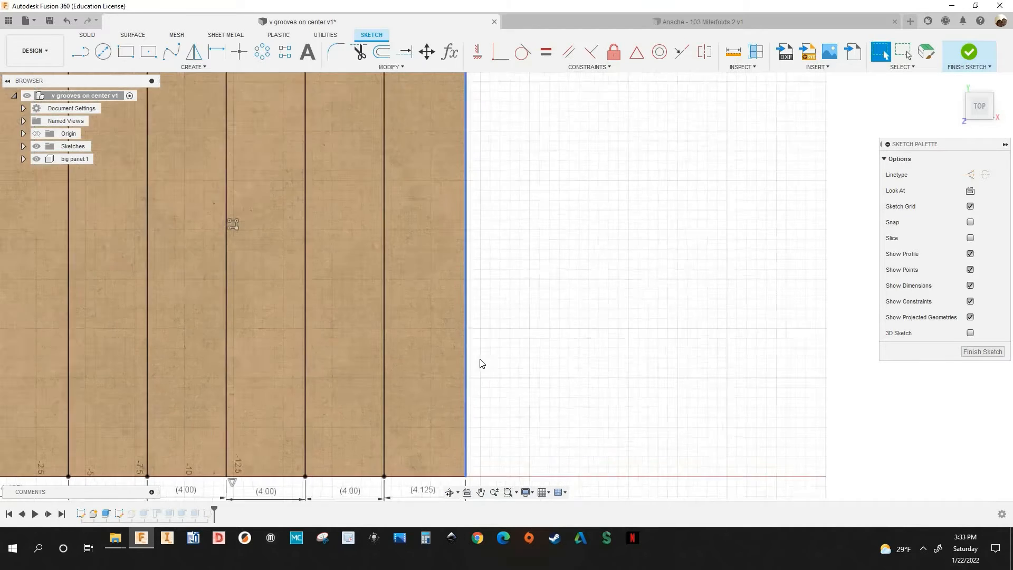
{"action": "scroll", "coordinate": [467, 401], "scroll_direction": "down", "scroll_amount": 1}
{"action": "scroll", "coordinate": [466, 406], "scroll_direction": "up", "scroll_amount": 2}
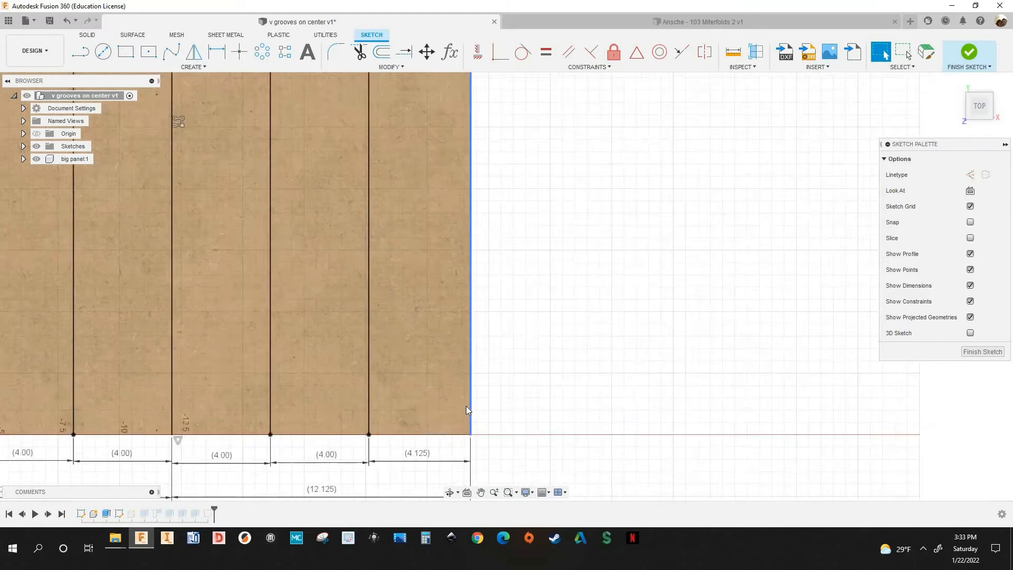
{"action": "scroll", "coordinate": [410, 468], "scroll_direction": "up", "scroll_amount": 1}
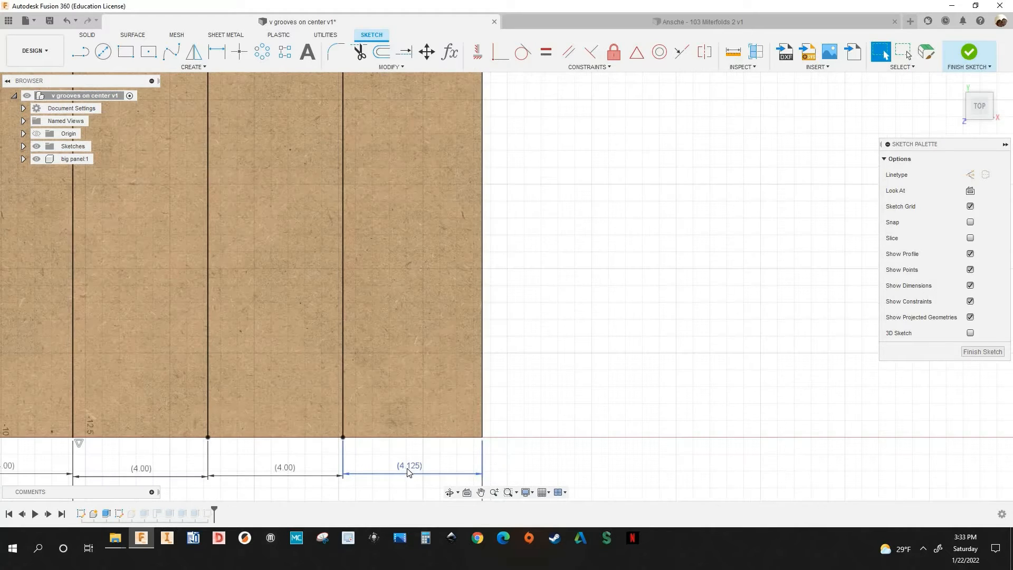
{"action": "scroll", "coordinate": [501, 430], "scroll_direction": "down", "scroll_amount": 5}
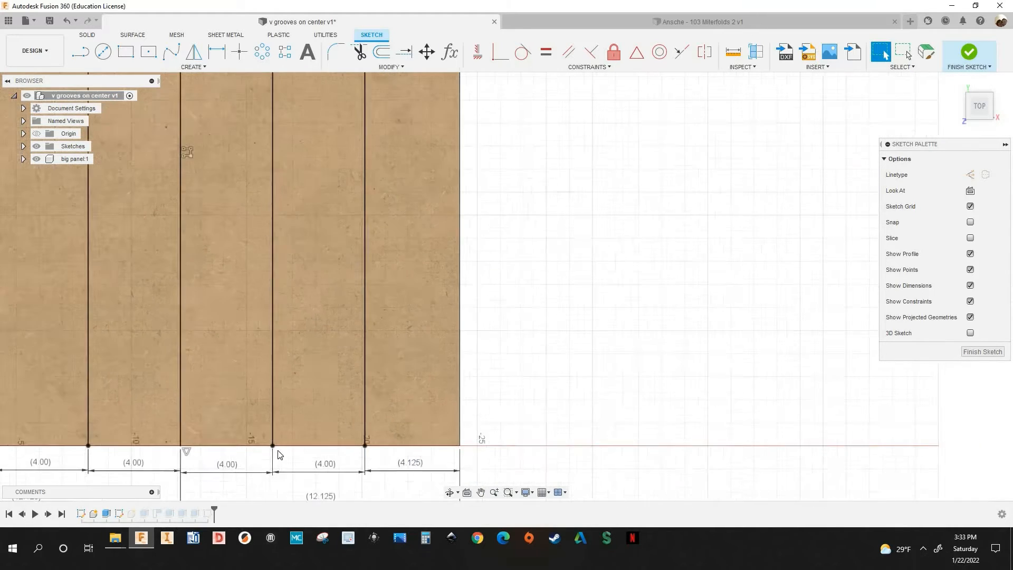
{"action": "scroll", "coordinate": [179, 449], "scroll_direction": "up", "scroll_amount": 2}
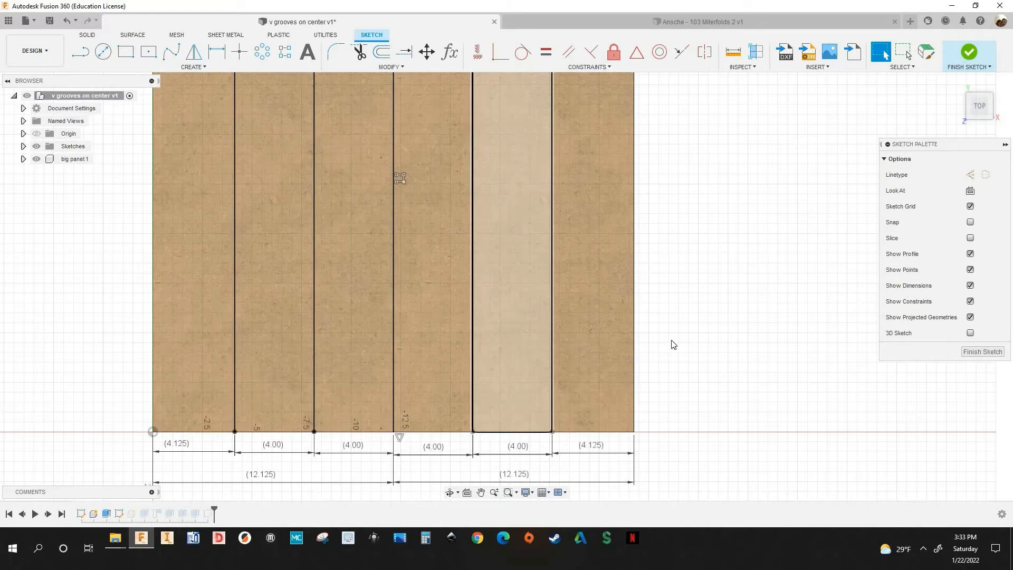
{"action": "scroll", "coordinate": [673, 344], "scroll_direction": "down", "scroll_amount": 3}
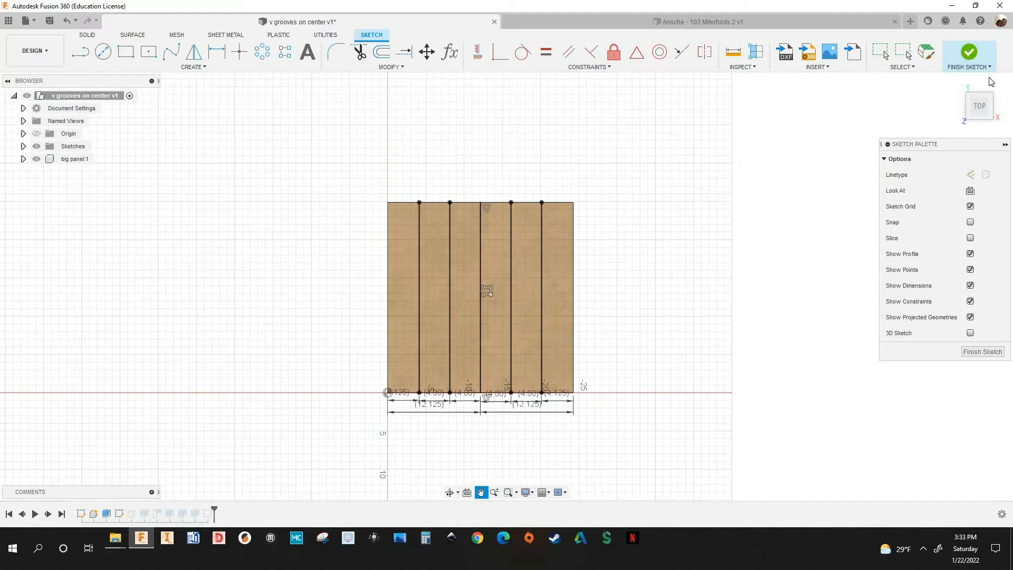
{"action": "left_click", "coordinate": [969, 53]}
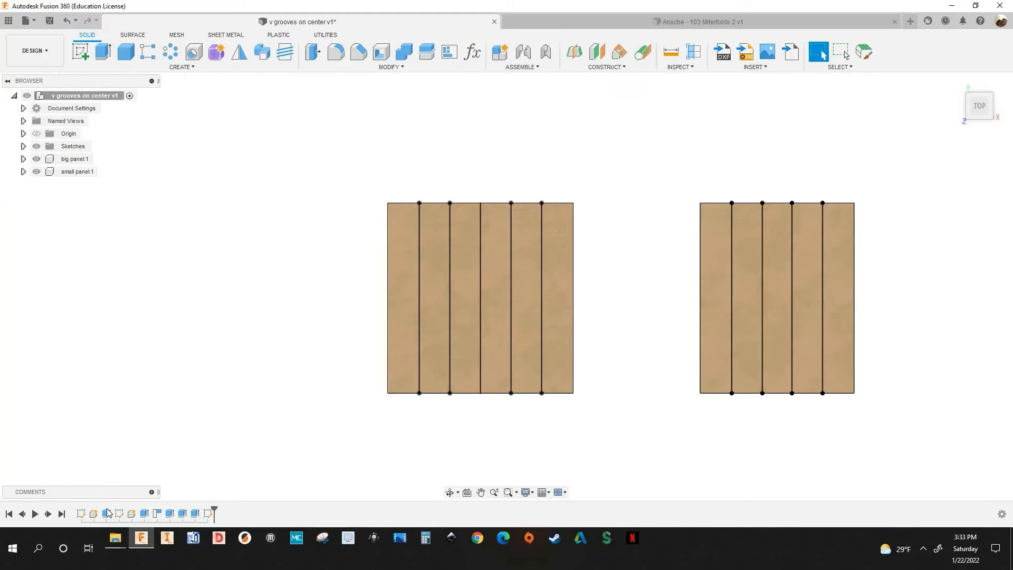
Examine the small panel's groove lines from above and compare them with the big panel's layout
{"action": "scroll", "coordinate": [297, 375], "scroll_direction": "down", "scroll_amount": 2}
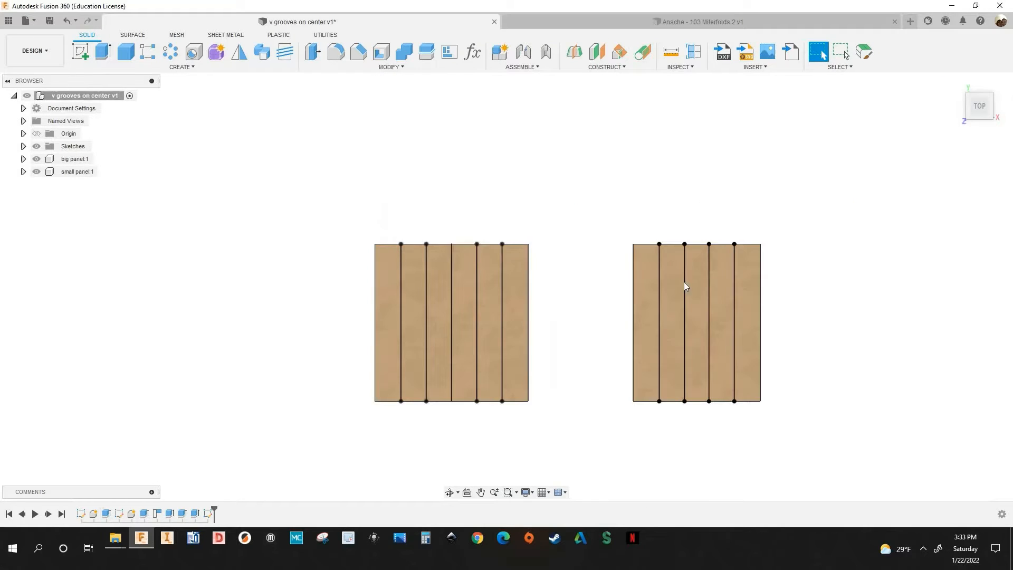
{"action": "middle_click_drag", "start_coordinate": [684, 281], "coordinate": [546, 264]}
{"action": "scroll", "coordinate": [686, 282], "scroll_direction": "up", "scroll_amount": 2}
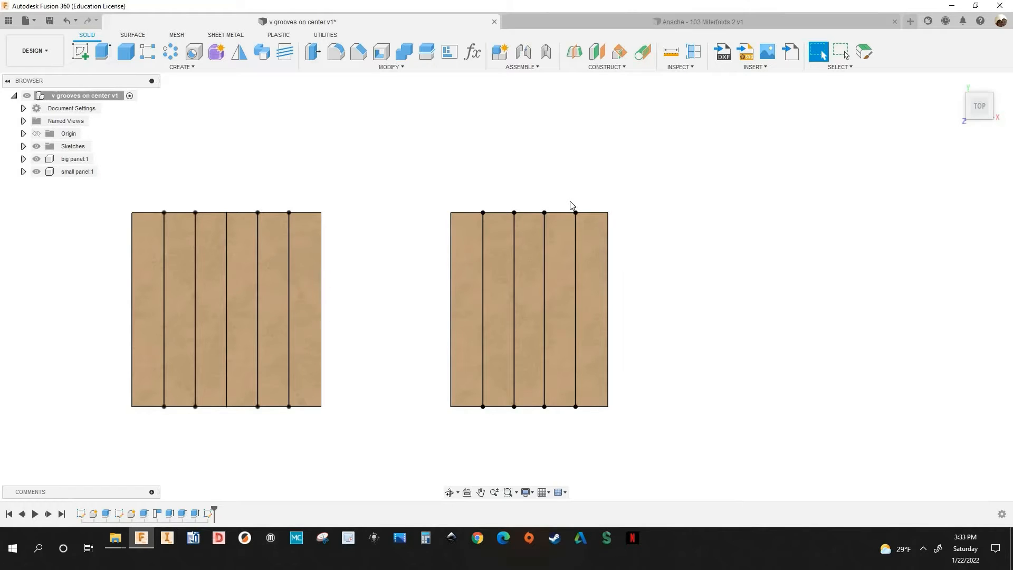
{"action": "scroll", "coordinate": [570, 208], "scroll_direction": "up", "scroll_amount": 3}
{"action": "middle_click_drag", "start_coordinate": [637, 336], "coordinate": [542, 234]}
{"action": "scroll", "coordinate": [544, 235], "scroll_direction": "down", "scroll_amount": 3}
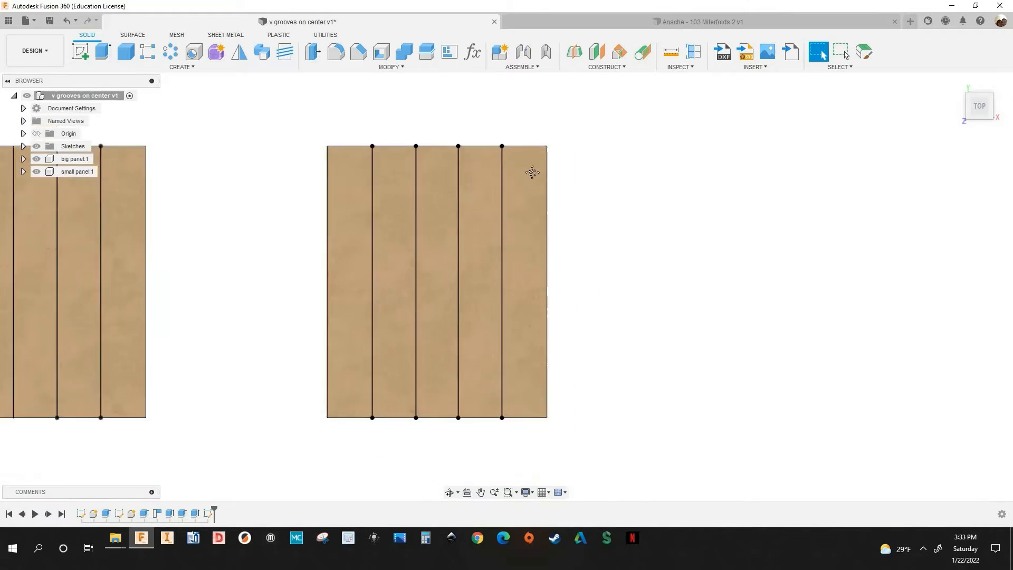
{"action": "middle_click_drag", "start_coordinate": [475, 157], "coordinate": [466, 236]}
{"action": "scroll", "coordinate": [466, 237], "scroll_direction": "up", "scroll_amount": 2}
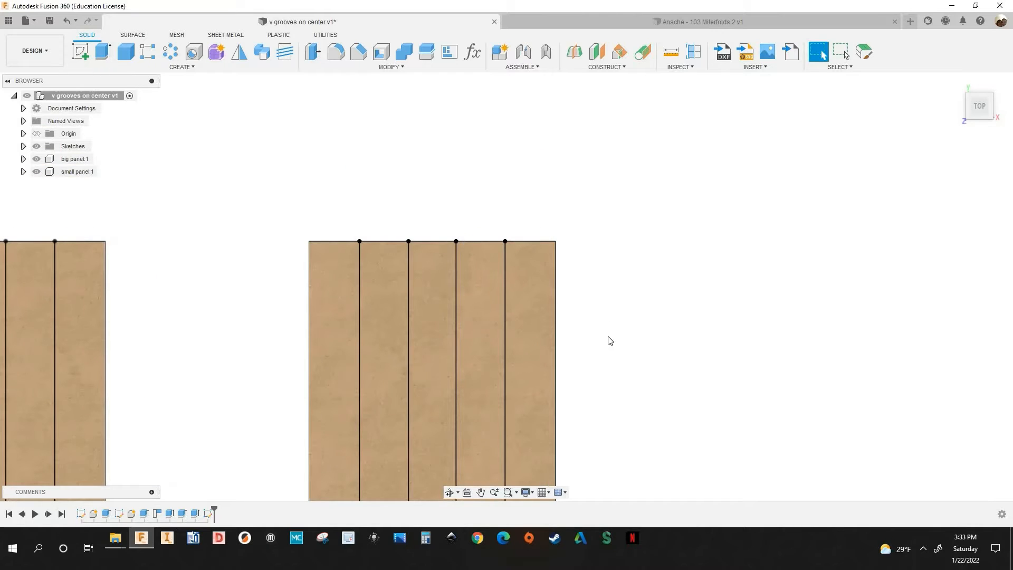
{"action": "scroll", "coordinate": [613, 324], "scroll_direction": "down", "scroll_amount": 1}
Examine both panels at an angle to see the groove lines and the small panel's side edges
{"action": "middle_click_drag", "start_coordinate": [600, 313], "coordinate": [556, 389], "text": "shift"}
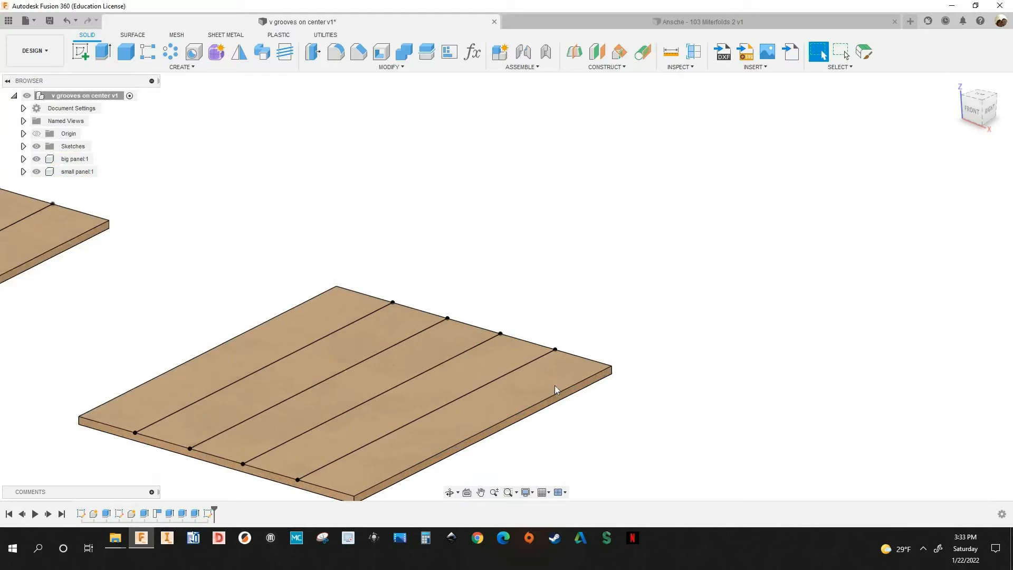
{"action": "scroll", "coordinate": [556, 389], "scroll_direction": "up", "scroll_amount": 3}
{"action": "scroll", "coordinate": [629, 405], "scroll_direction": "down", "scroll_amount": 3}
{"action": "middle_click_drag", "start_coordinate": [647, 403], "coordinate": [679, 396], "text": "shift"}
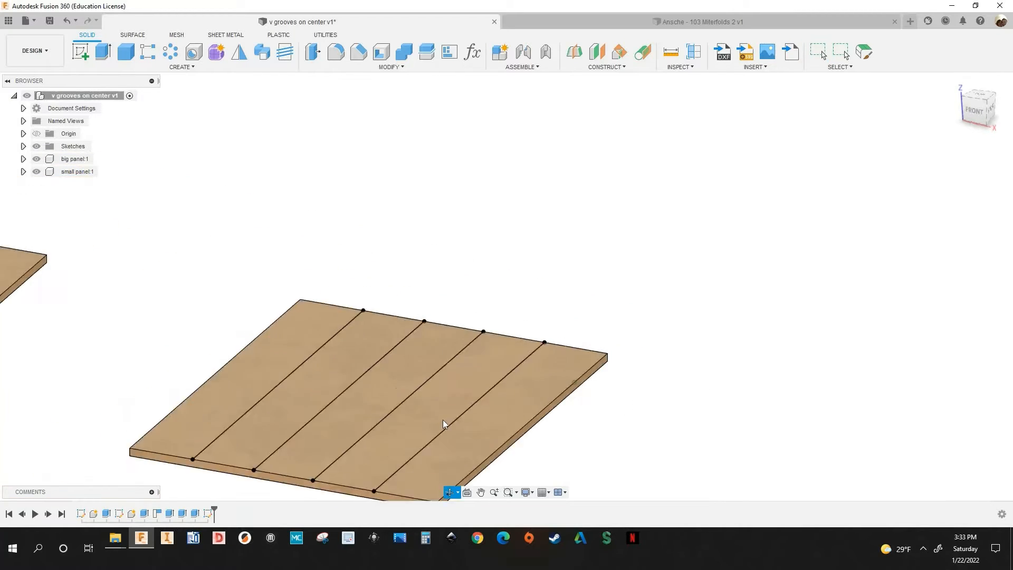
{"action": "scroll", "coordinate": [442, 415], "scroll_direction": "up", "scroll_amount": 3}
{"action": "scroll", "coordinate": [441, 415], "scroll_direction": "down", "scroll_amount": 2}
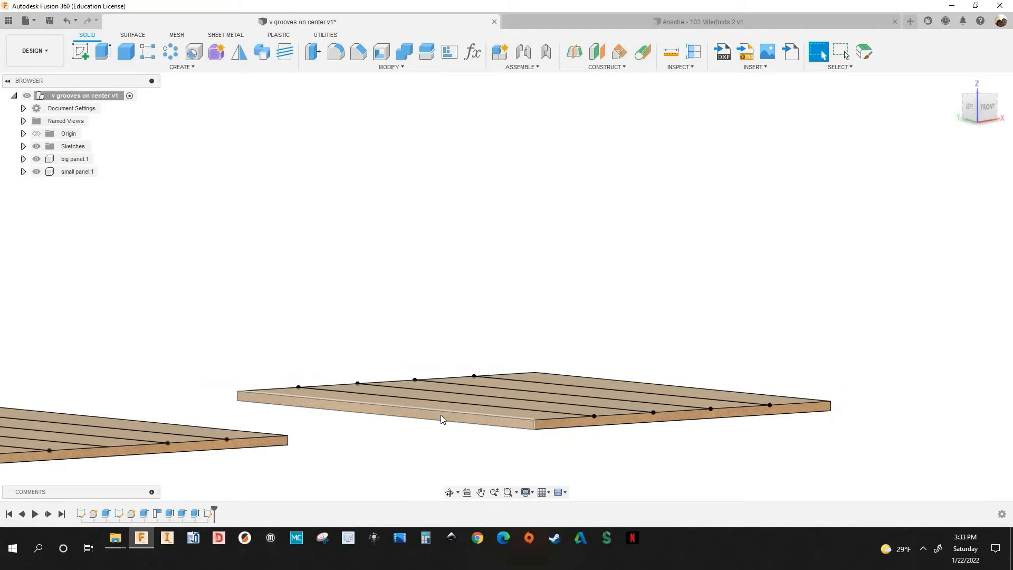
{"action": "scroll", "coordinate": [421, 431], "scroll_direction": "down", "scroll_amount": 4}
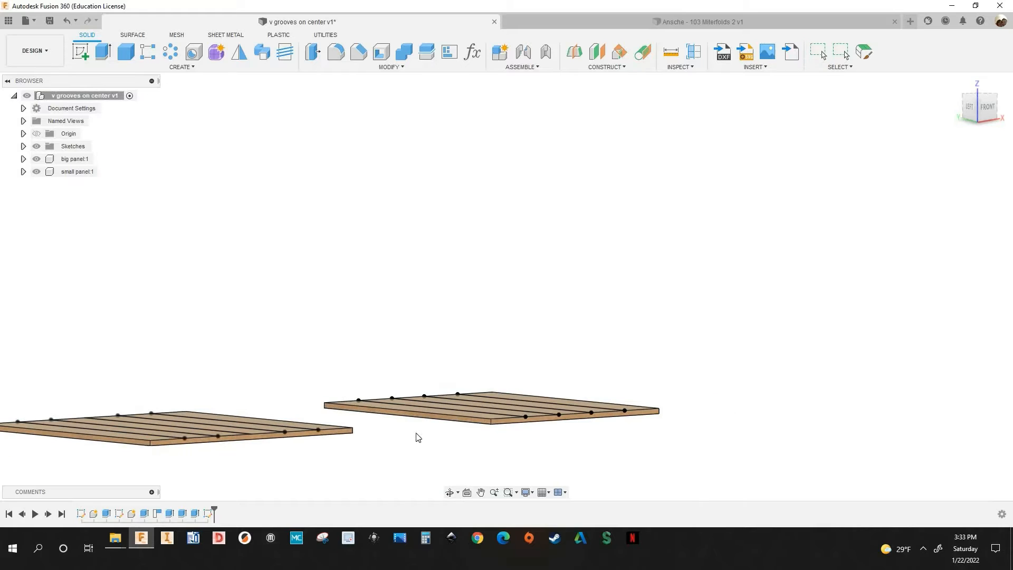
{"action": "middle_click_drag", "start_coordinate": [416, 437], "coordinate": [531, 437], "text": "shift"}
{"action": "scroll", "coordinate": [468, 418], "scroll_direction": "up", "scroll_amount": 6}
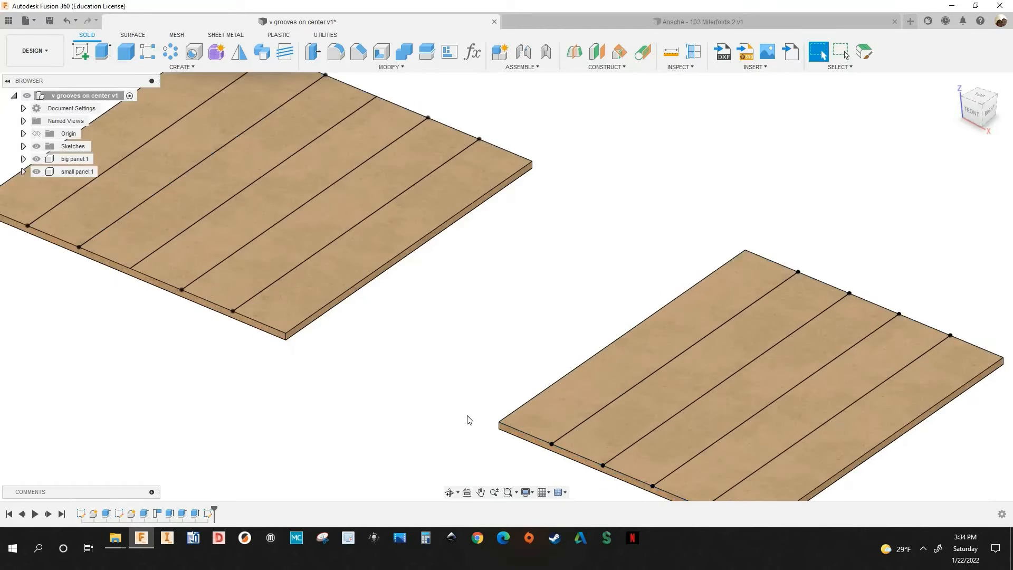
Measure the small panel's front bottom edge and examine how the grooves divide its width
{"action": "left_click", "coordinate": [542, 437]}
{"action": "middle_click_drag", "start_coordinate": [452, 419], "coordinate": [323, 349]}
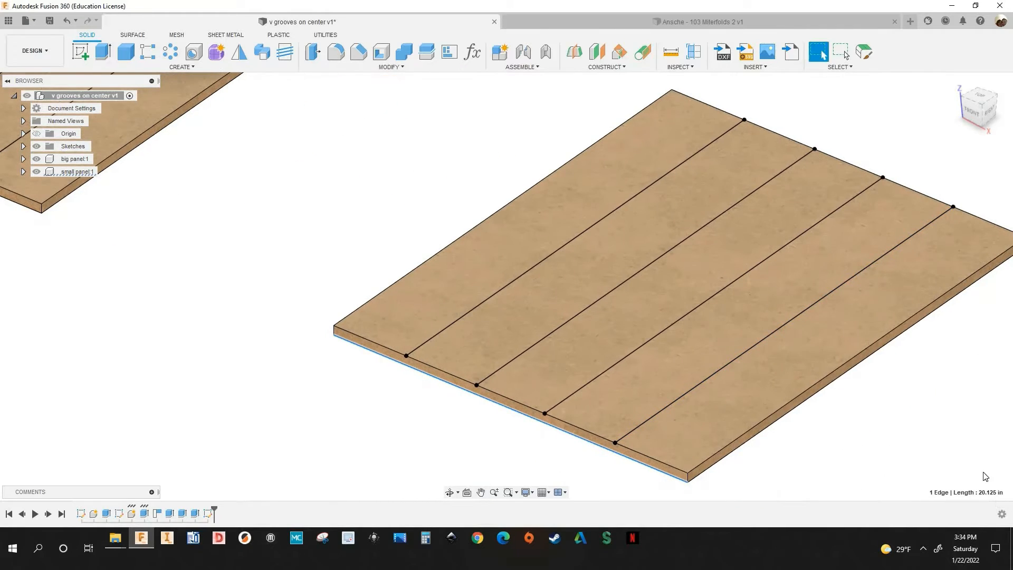
{"action": "scroll", "coordinate": [866, 439], "scroll_direction": "down", "scroll_amount": 3}
{"action": "right_click", "coordinate": [858, 439]}
{"action": "middle_click_drag", "start_coordinate": [734, 443], "coordinate": [651, 445]}
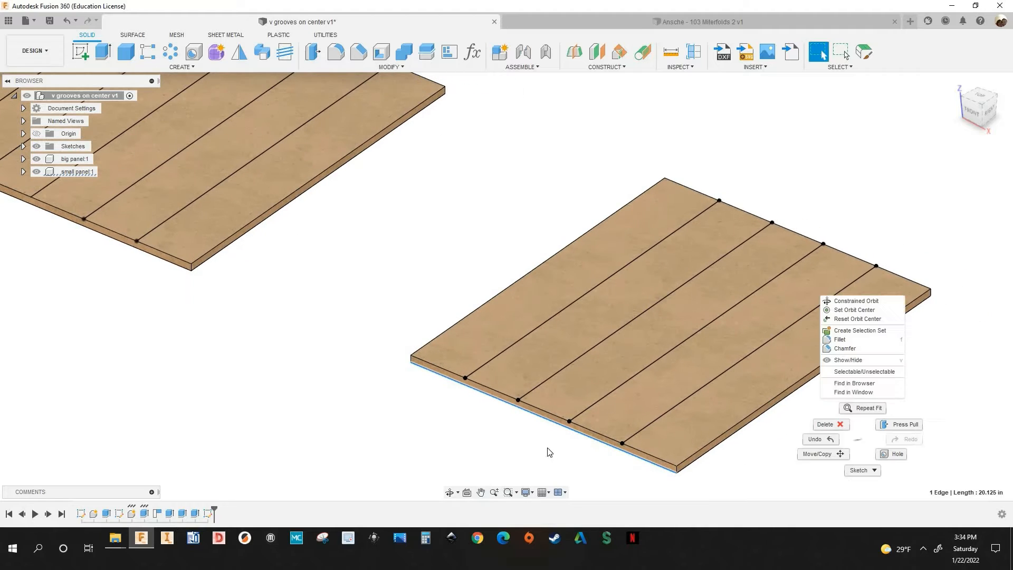
{"action": "key", "text": "Escape"}
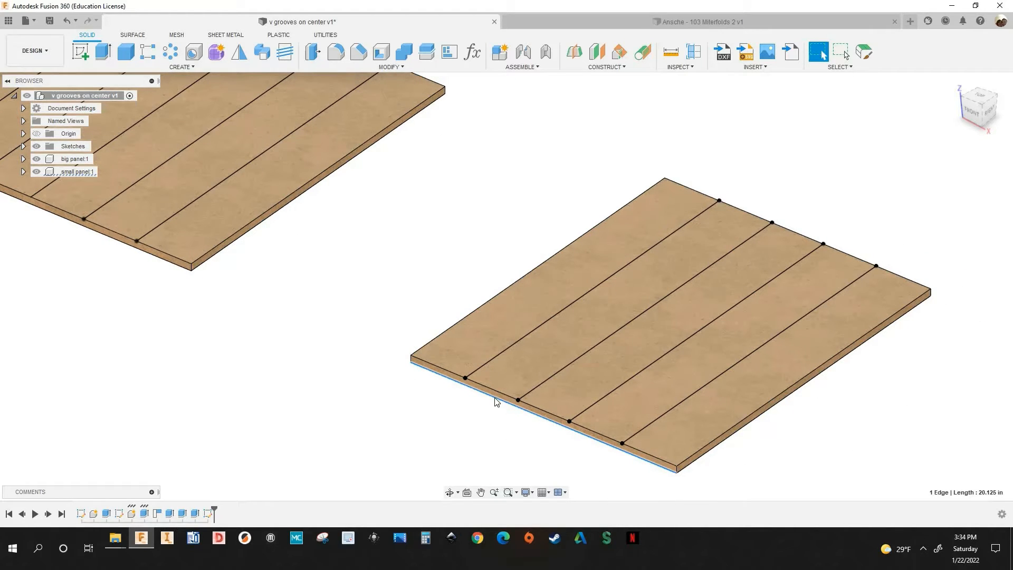
{"action": "left_click", "coordinate": [448, 410]}
{"action": "scroll", "coordinate": [478, 409], "scroll_direction": "up", "scroll_amount": 2}
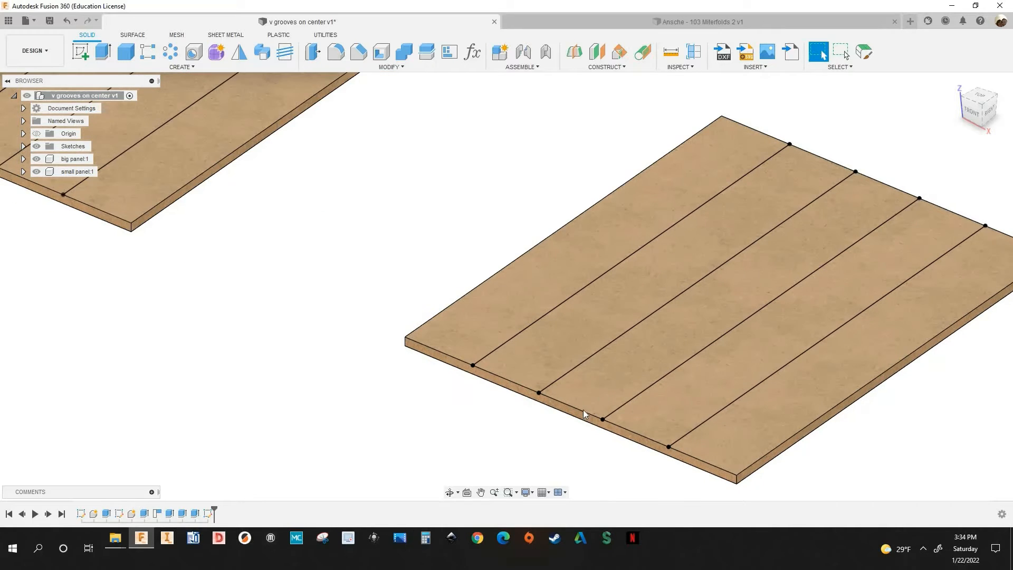
{"action": "scroll", "coordinate": [615, 391], "scroll_direction": "up", "scroll_amount": 1}
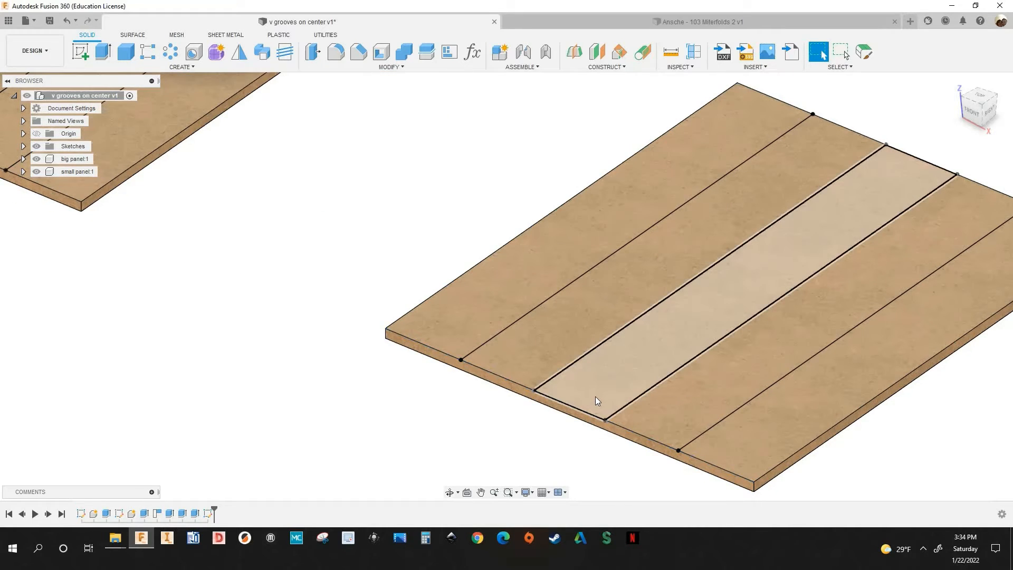
{"action": "scroll", "coordinate": [600, 393], "scroll_direction": "down", "scroll_amount": 5}
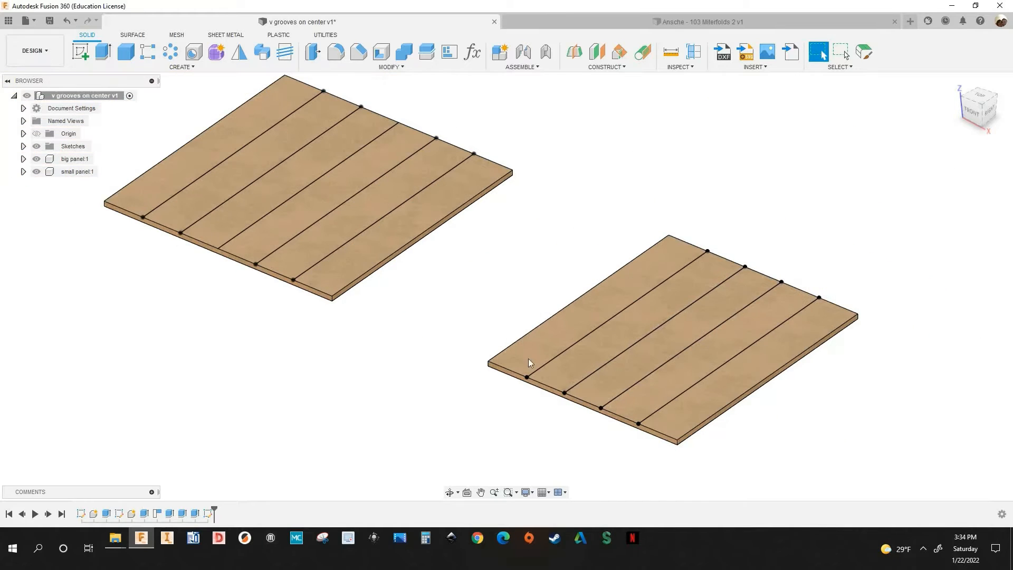
{"action": "scroll", "coordinate": [534, 361], "scroll_direction": "up", "scroll_amount": 2}
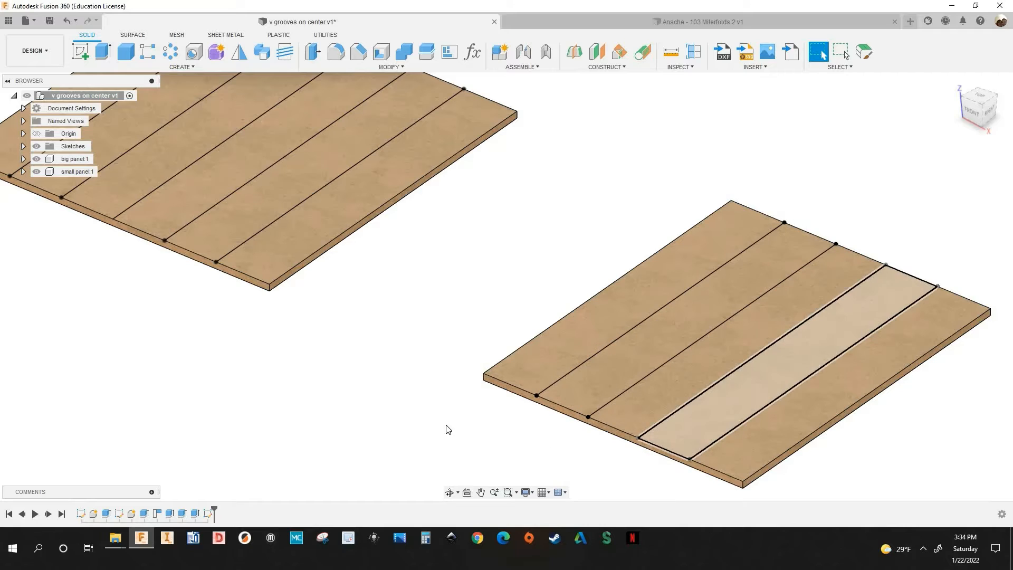
{"action": "scroll", "coordinate": [447, 424], "scroll_direction": "down", "scroll_amount": 2}
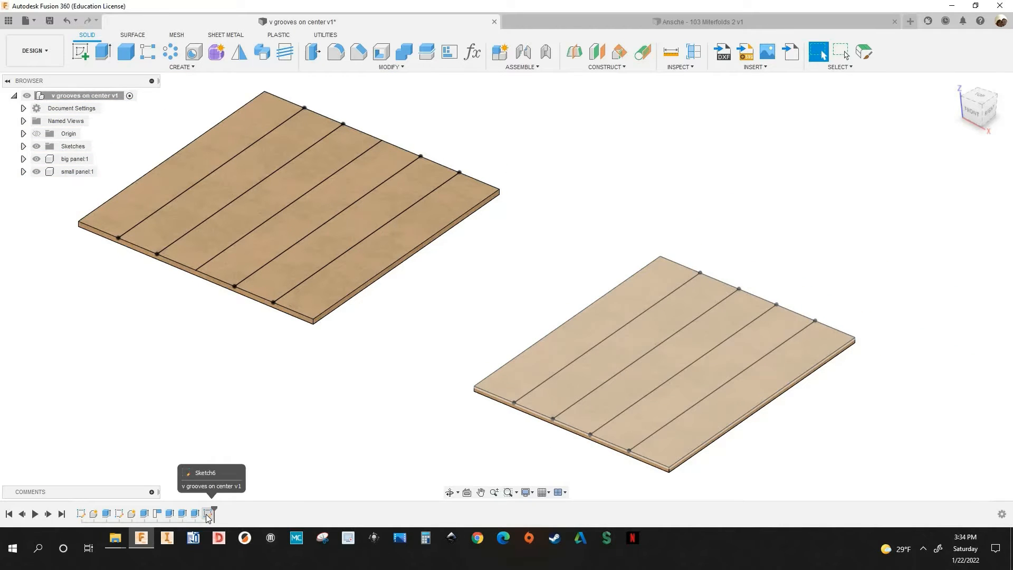
Open the small panel's groove layout sketch, Sketch6, and examine the spacing dimensions between the lines and the panel edges
{"action": "right_click", "coordinate": [207, 515]}
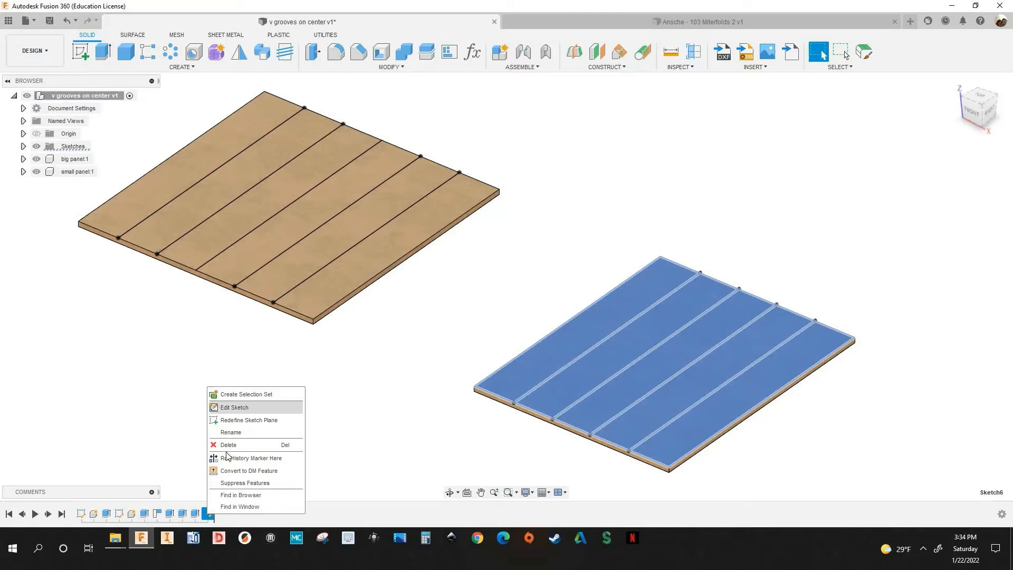
{"action": "left_click", "coordinate": [228, 411]}
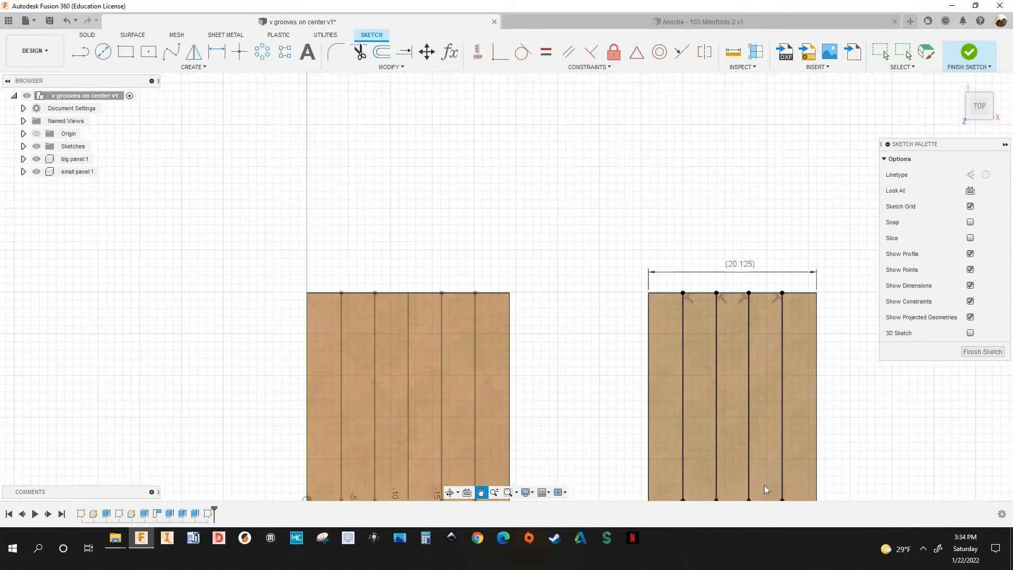
{"action": "scroll", "coordinate": [766, 490], "scroll_direction": "up", "scroll_amount": 10}
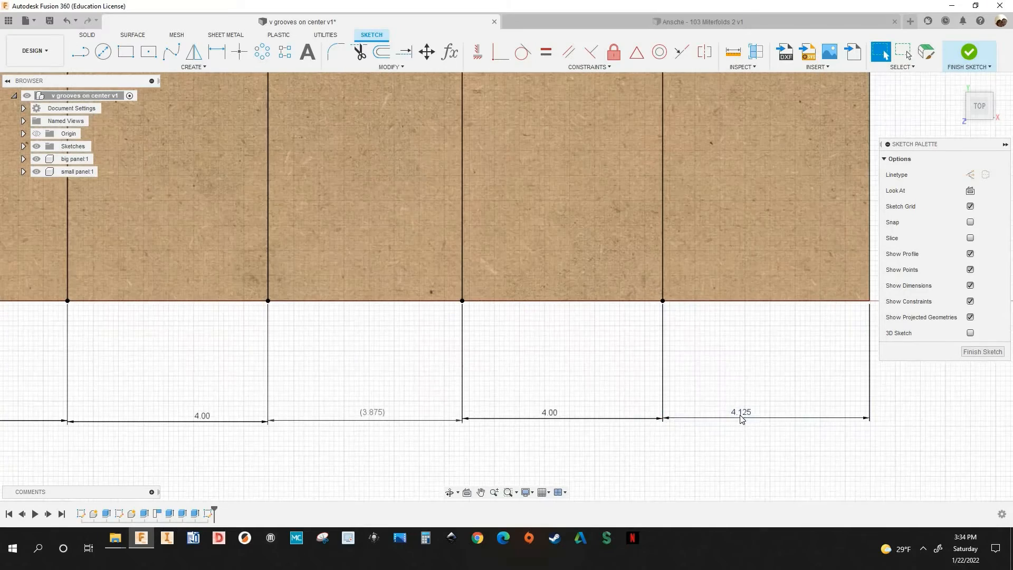
{"action": "scroll", "coordinate": [739, 420], "scroll_direction": "down", "scroll_amount": 5}
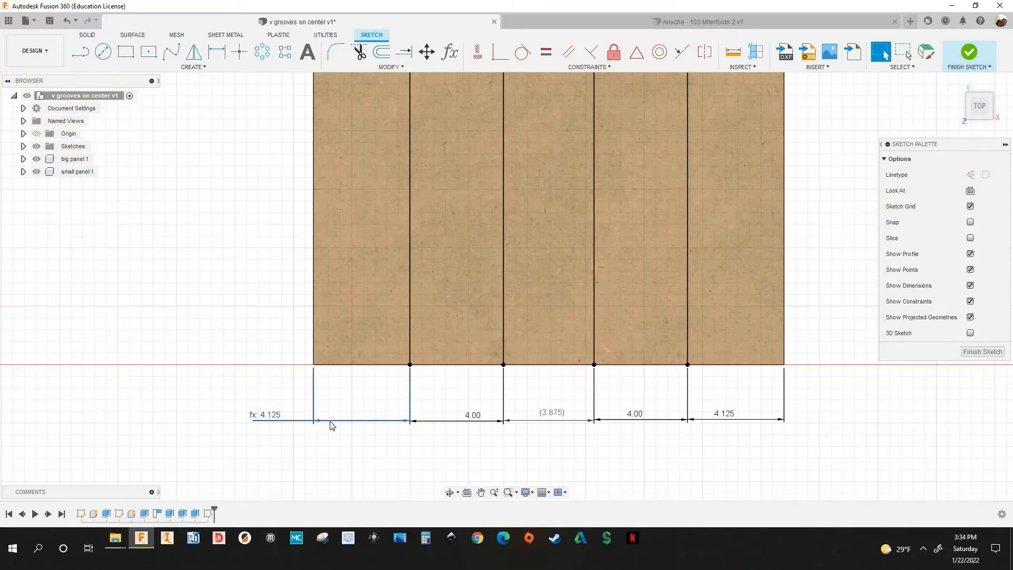
{"action": "left_click", "coordinate": [423, 330]}
{"action": "left_click", "coordinate": [607, 296]}
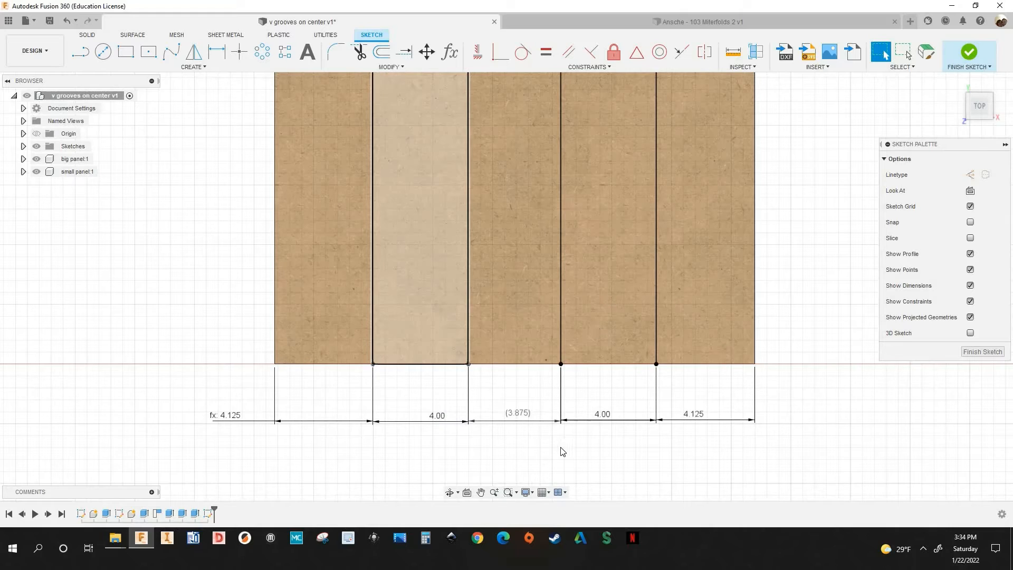
{"action": "left_click", "coordinate": [506, 466]}
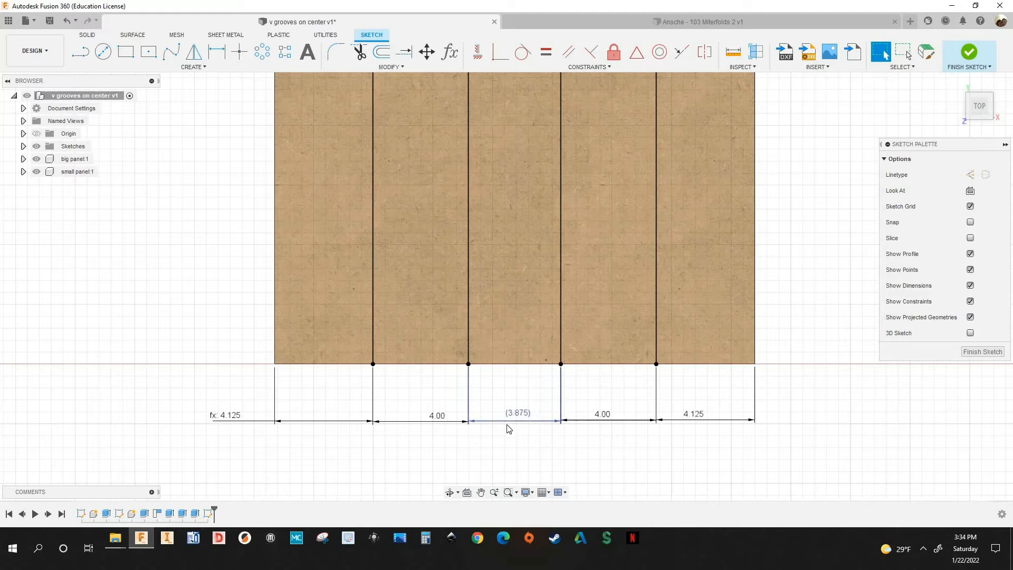
{"action": "scroll", "coordinate": [515, 424], "scroll_direction": "down", "scroll_amount": 1}
{"action": "scroll", "coordinate": [517, 421], "scroll_direction": "up", "scroll_amount": 1}
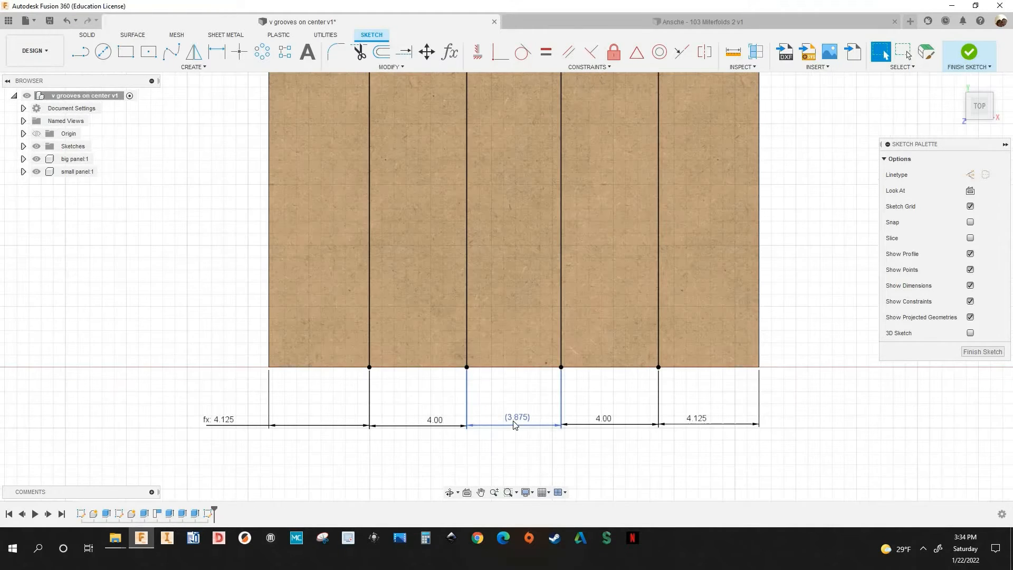
{"action": "scroll", "coordinate": [742, 205], "scroll_direction": "down", "scroll_amount": 1}
Finish the small panel's groove sketch and switch to the Manufacture workspace
{"action": "left_click", "coordinate": [963, 67]}
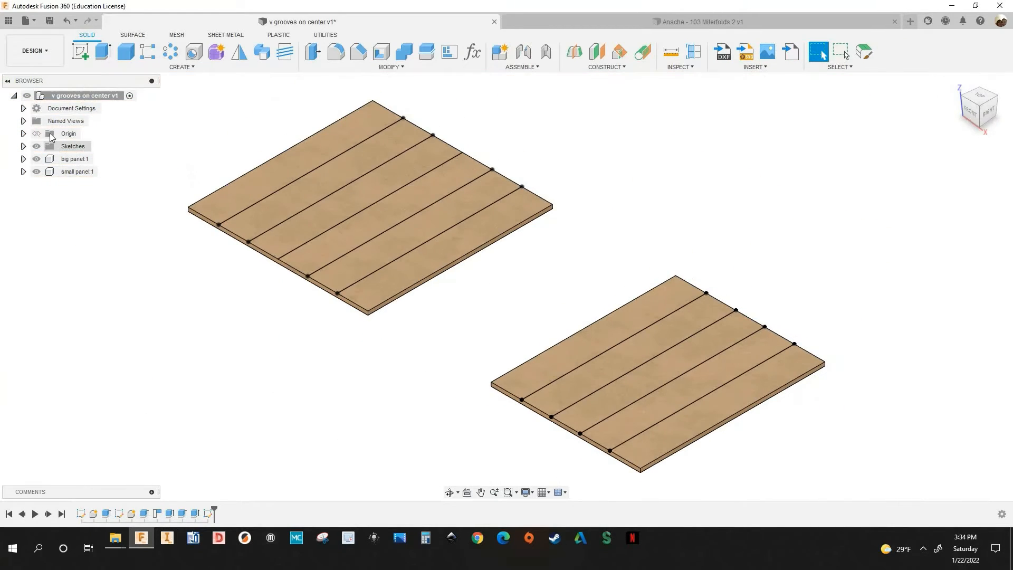
{"action": "left_click", "coordinate": [34, 51]}
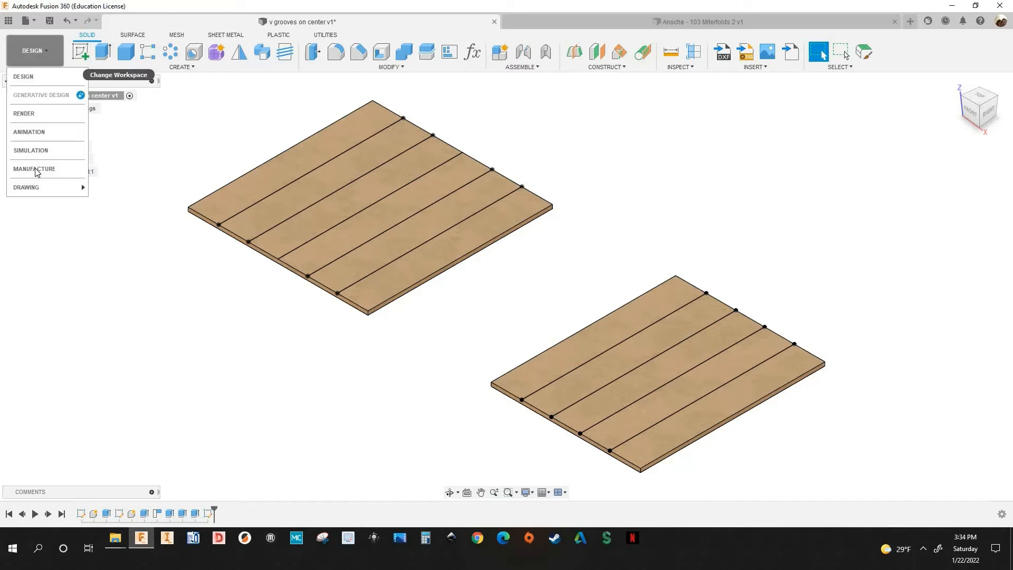
{"action": "left_click", "coordinate": [34, 169]}
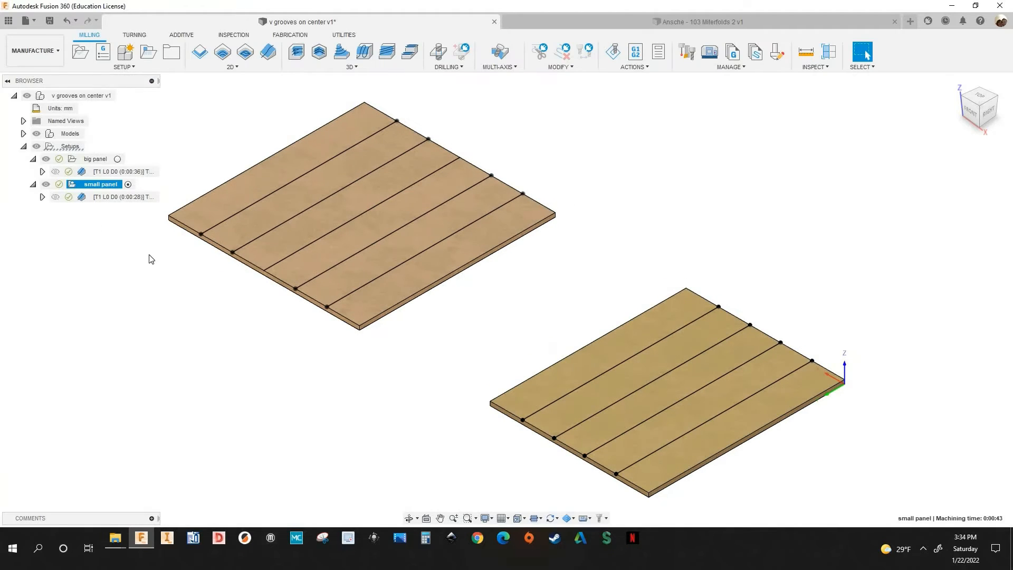
Delete the existing big panel and small panel setups
{"action": "left_click", "coordinate": [88, 158]}
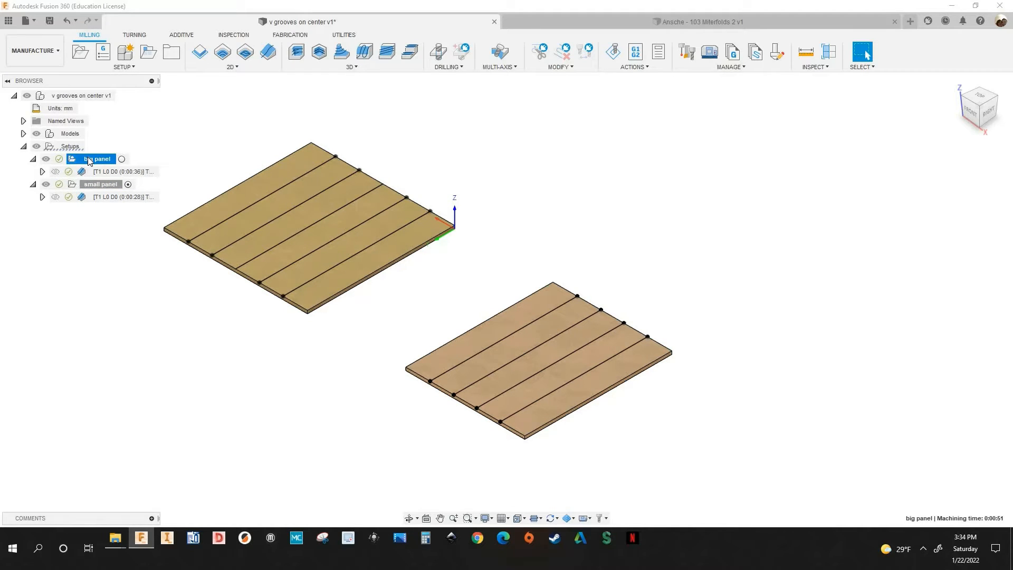
{"action": "right_click", "coordinate": [88, 158]}
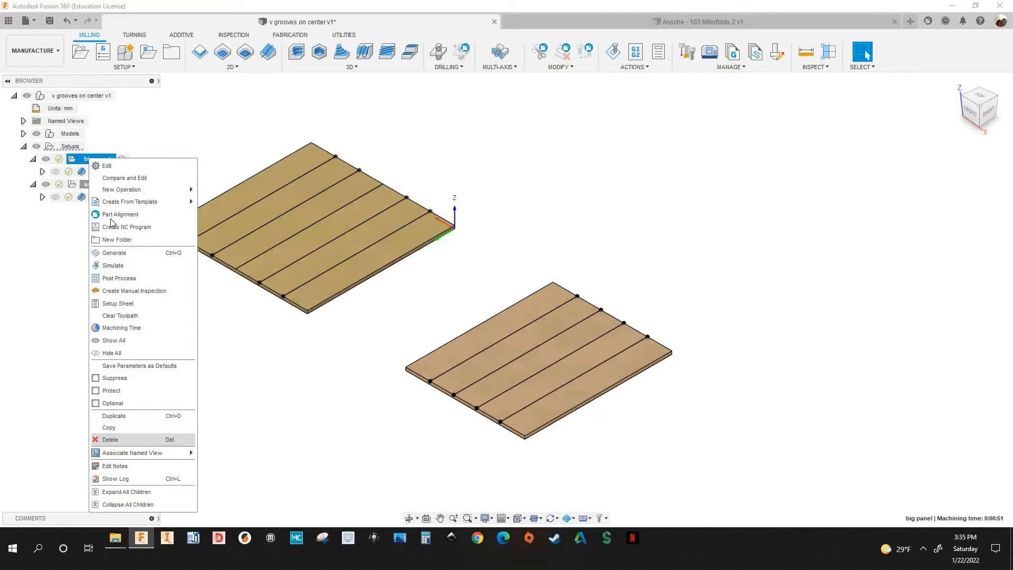
{"action": "key", "text": "Delete"}
{"action": "left_click", "coordinate": [98, 160]}
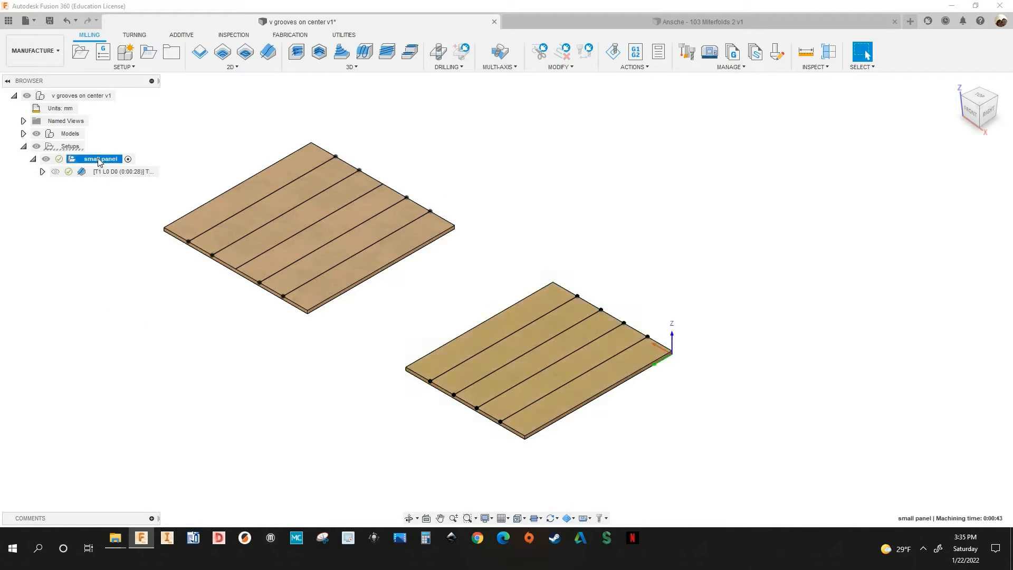
{"action": "right_click", "coordinate": [98, 161]}
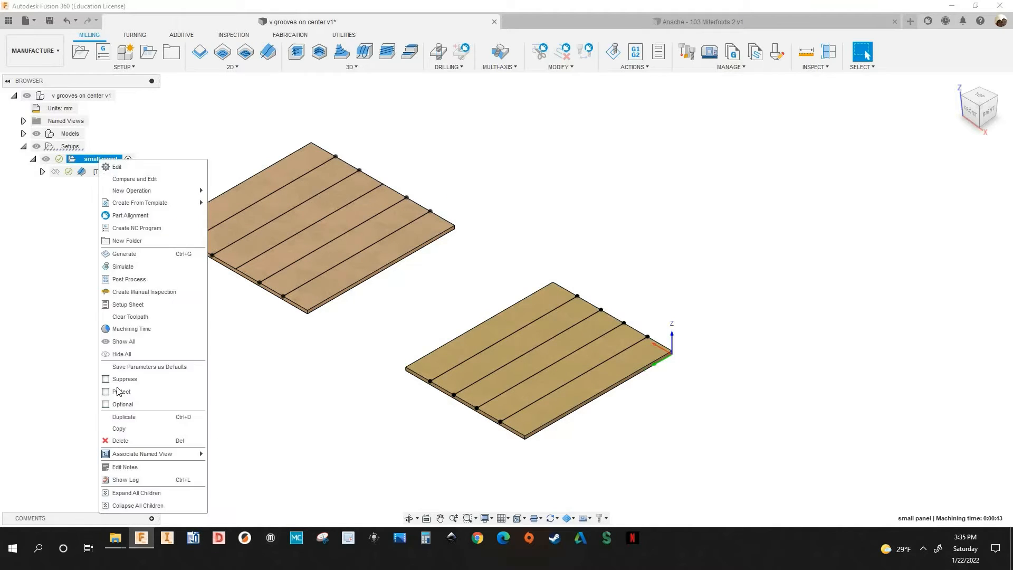
{"action": "left_click", "coordinate": [122, 441]}
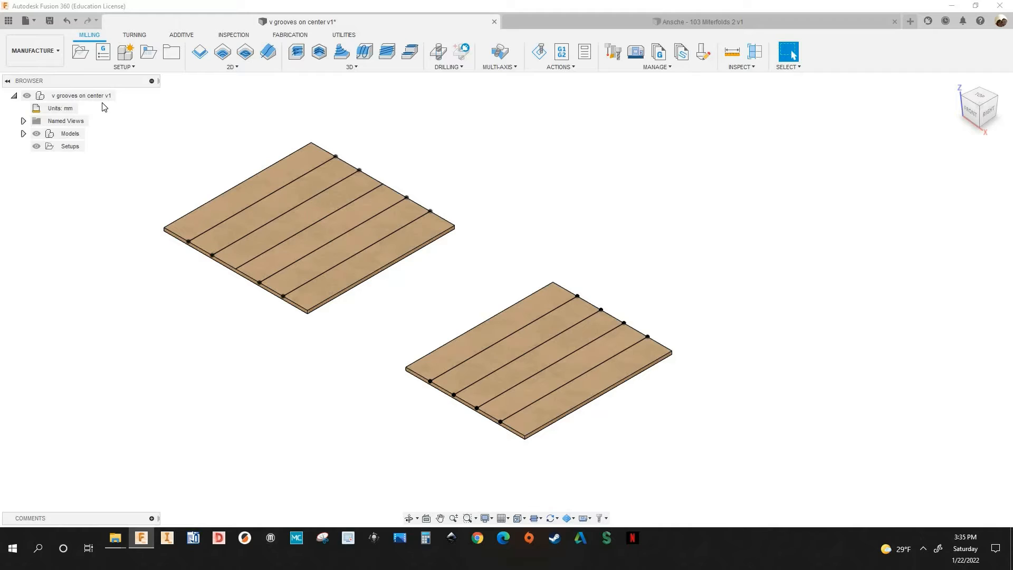
Create a new milling setup with its Z axis from the big panel's top face and its Y axis along that panel's side edge
{"action": "left_click", "coordinate": [81, 53]}
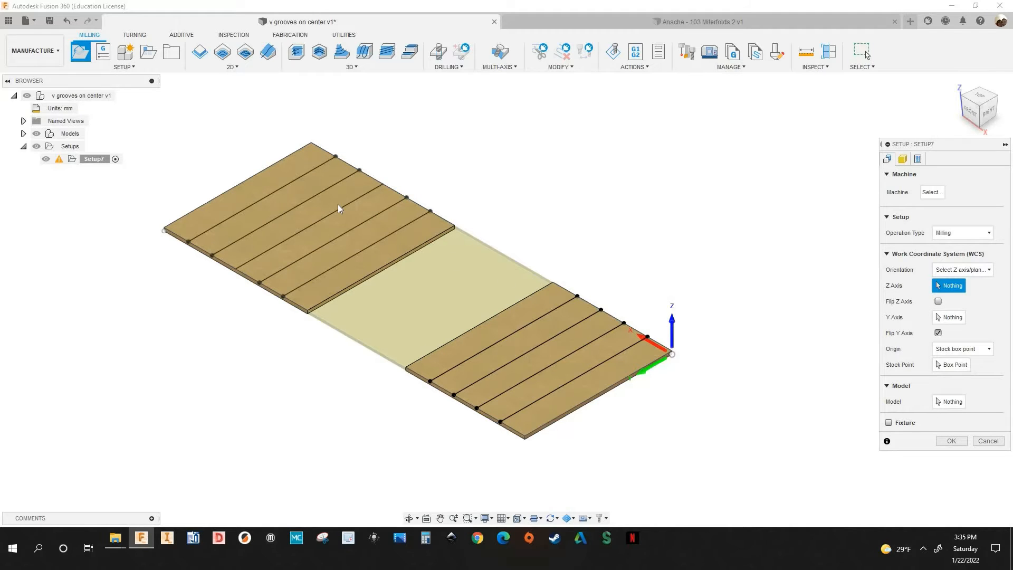
{"action": "scroll", "coordinate": [352, 198], "scroll_direction": "up", "scroll_amount": 4}
{"action": "left_click", "coordinate": [351, 198]}
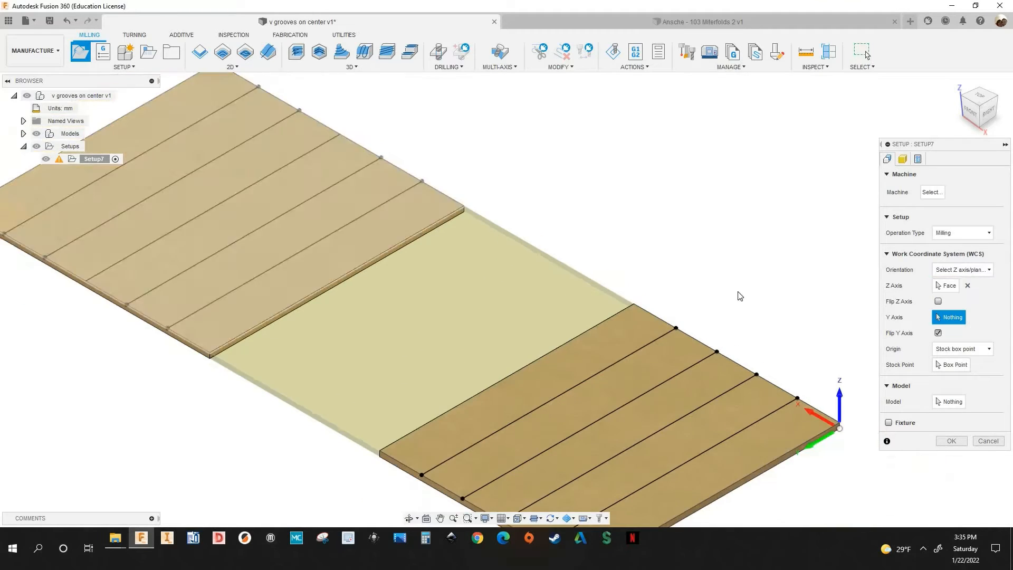
{"action": "scroll", "coordinate": [450, 211], "scroll_direction": "up", "scroll_amount": 3}
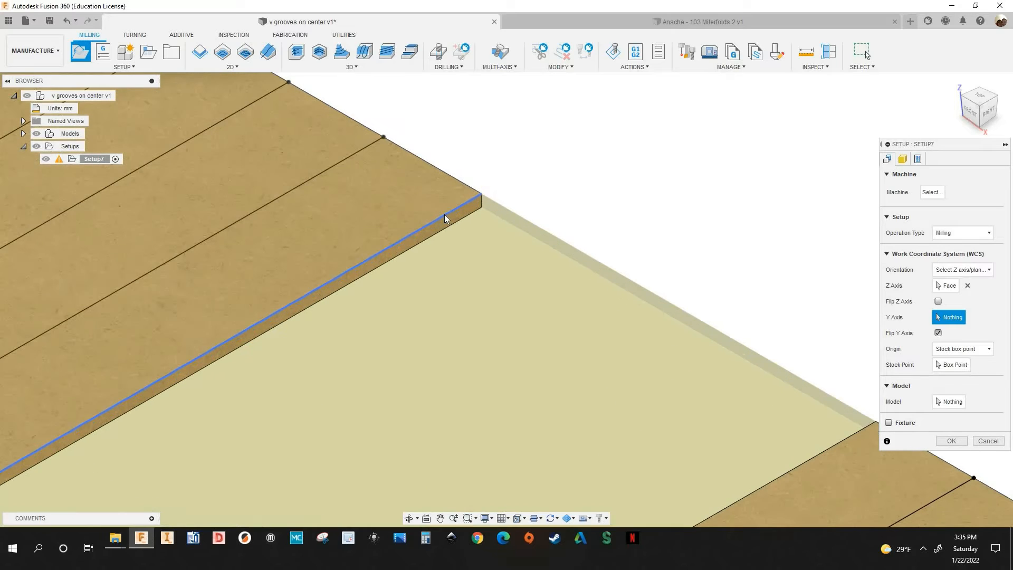
{"action": "left_click", "coordinate": [442, 220]}
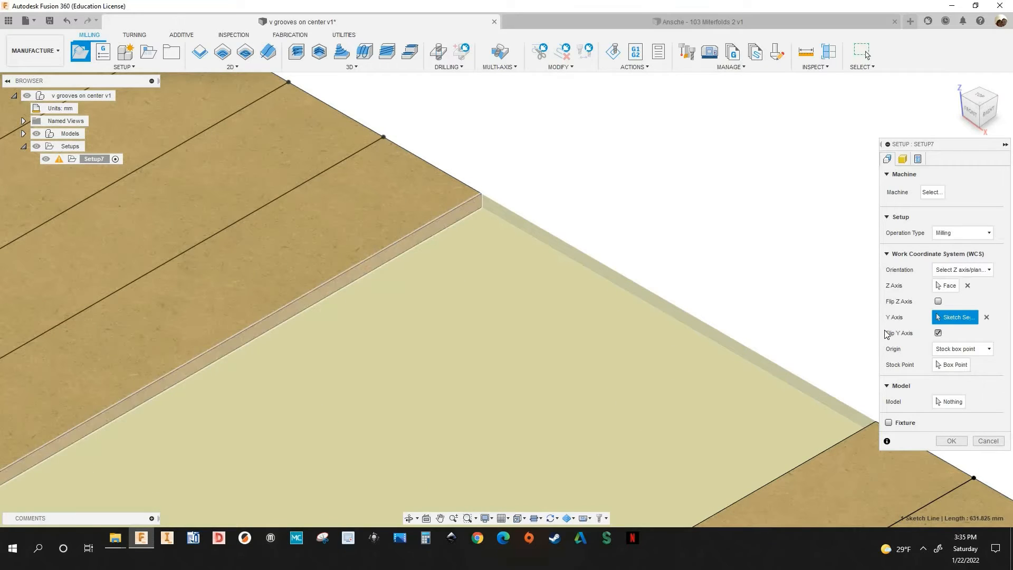
Try to pick the big panel's bottom corner nearest the small panel as the stock point
{"action": "scroll", "coordinate": [869, 334], "scroll_direction": "down", "scroll_amount": 3}
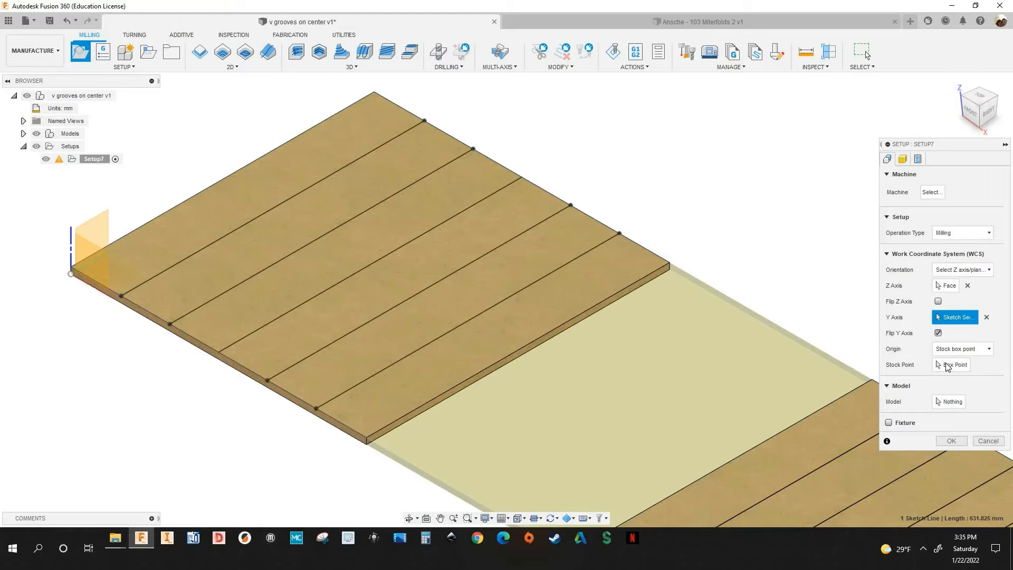
{"action": "left_click", "coordinate": [951, 364]}
{"action": "scroll", "coordinate": [666, 280], "scroll_direction": "up", "scroll_amount": 3}
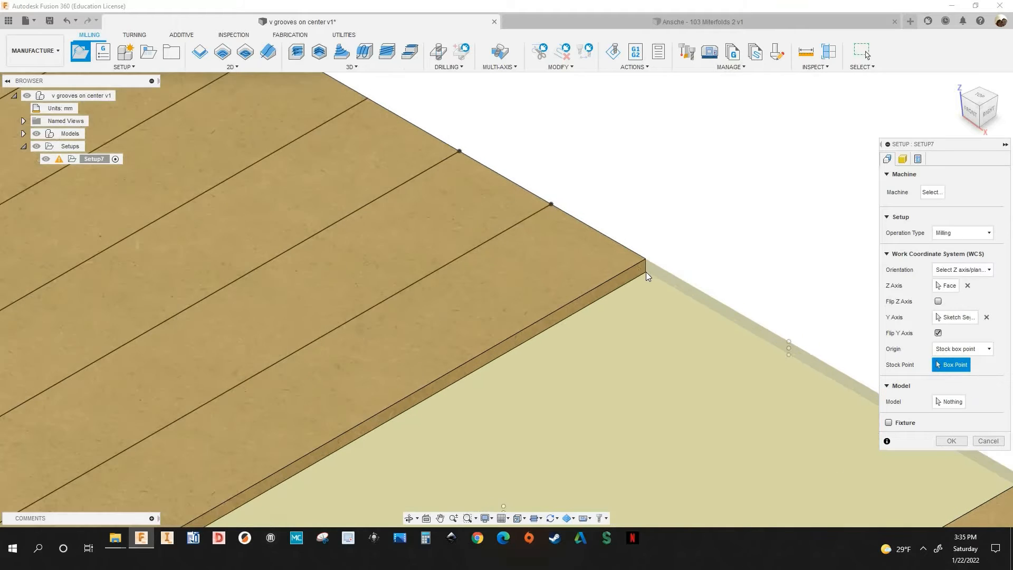
{"action": "scroll", "coordinate": [646, 271], "scroll_direction": "up", "scroll_amount": 5}
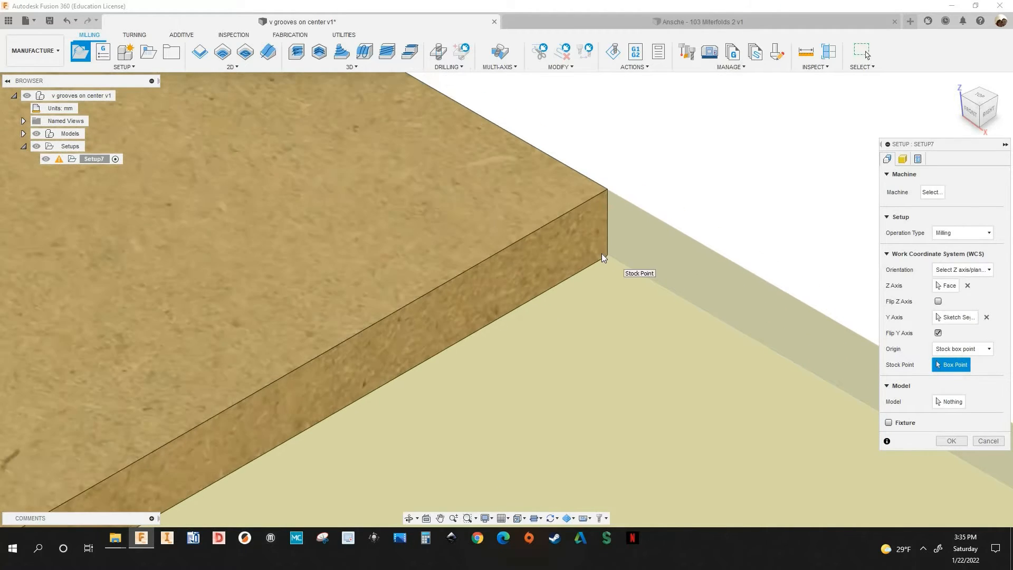
{"action": "scroll", "coordinate": [601, 254], "scroll_direction": "up", "scroll_amount": 3}
{"action": "scroll", "coordinate": [475, 281], "scroll_direction": "down", "scroll_amount": 4}
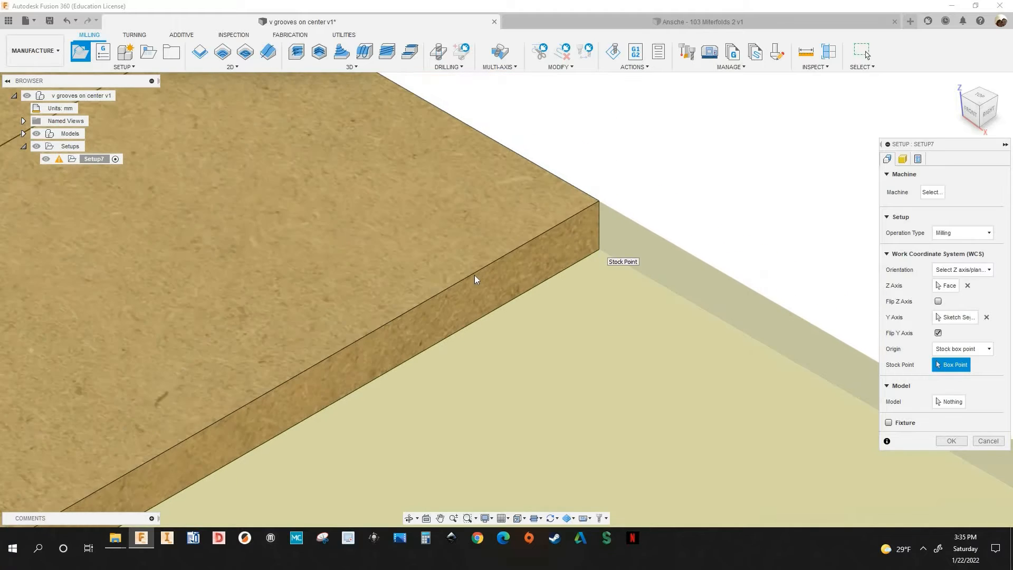
{"action": "scroll", "coordinate": [604, 246], "scroll_direction": "down", "scroll_amount": 6}
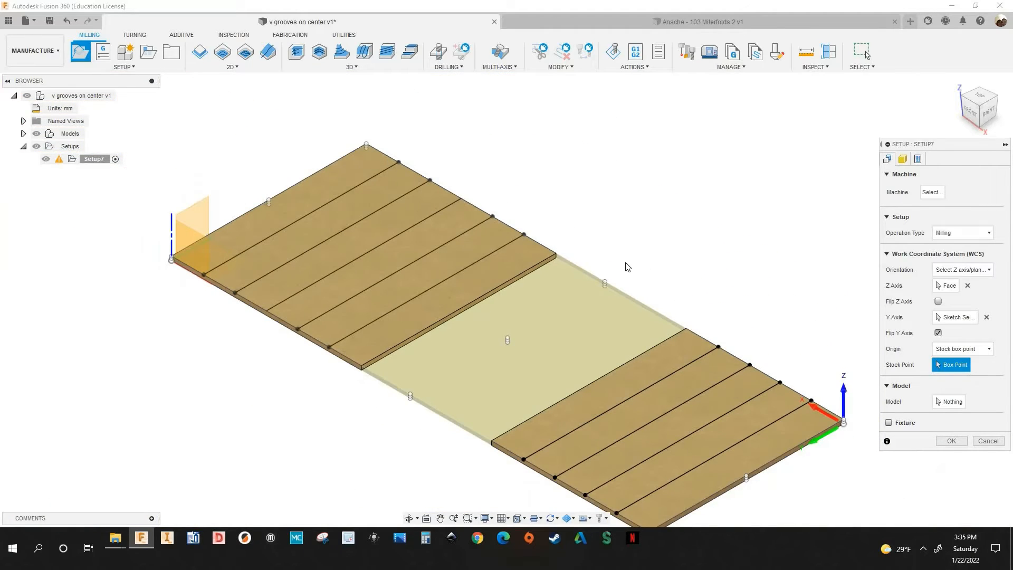
{"action": "scroll", "coordinate": [644, 267], "scroll_direction": "down", "scroll_amount": 4}
{"action": "scroll", "coordinate": [665, 419], "scroll_direction": "down", "scroll_amount": 2}
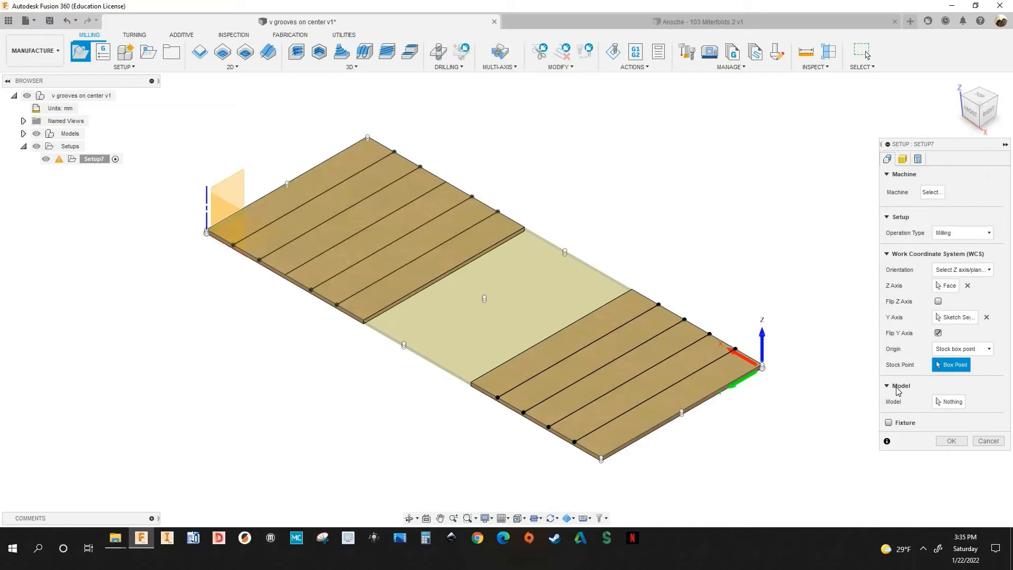
Set the big panel component as the setup's model and check the origin at its corner
{"action": "left_click", "coordinate": [947, 402]}
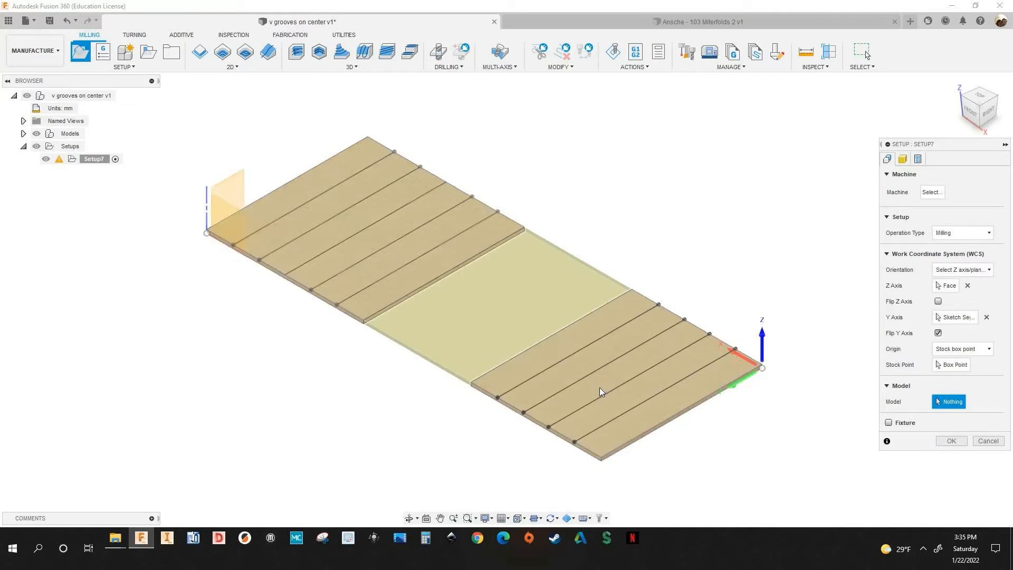
{"action": "scroll", "coordinate": [628, 381], "scroll_direction": "up", "scroll_amount": 5}
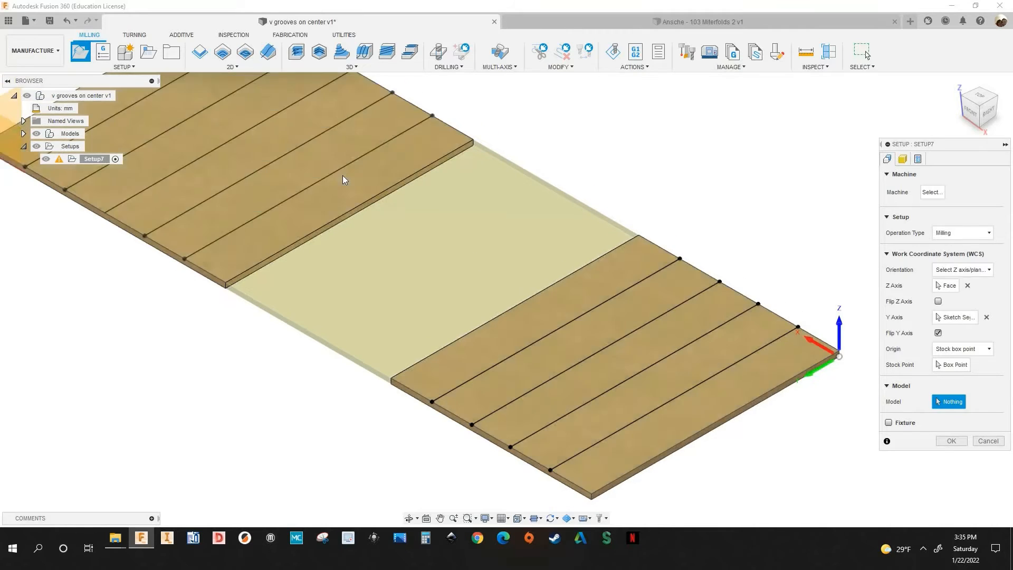
{"action": "scroll", "coordinate": [343, 179], "scroll_direction": "down", "scroll_amount": 3}
{"action": "scroll", "coordinate": [790, 292], "scroll_direction": "up", "scroll_amount": 1}
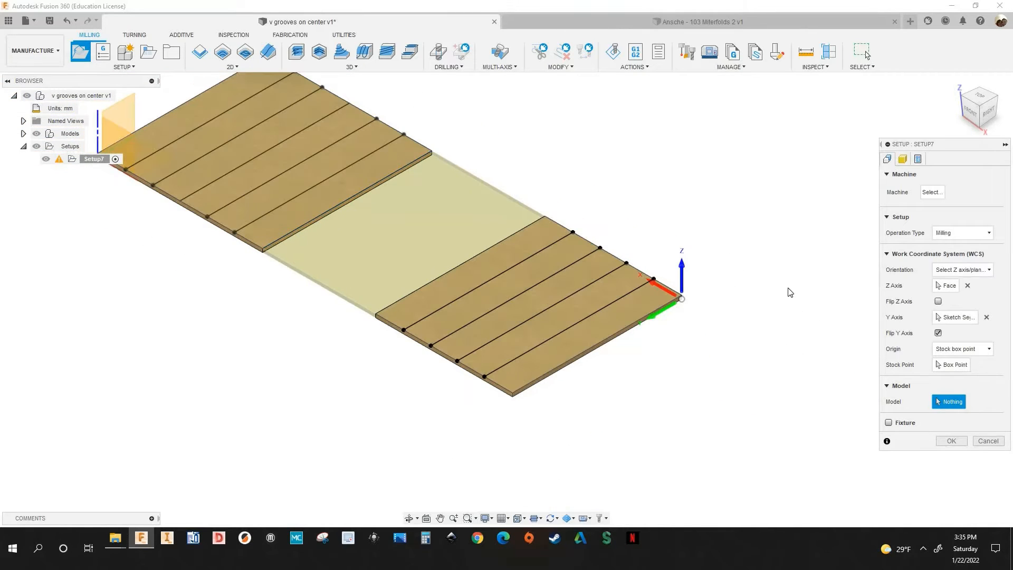
{"action": "scroll", "coordinate": [80, 285], "scroll_direction": "down", "scroll_amount": 2}
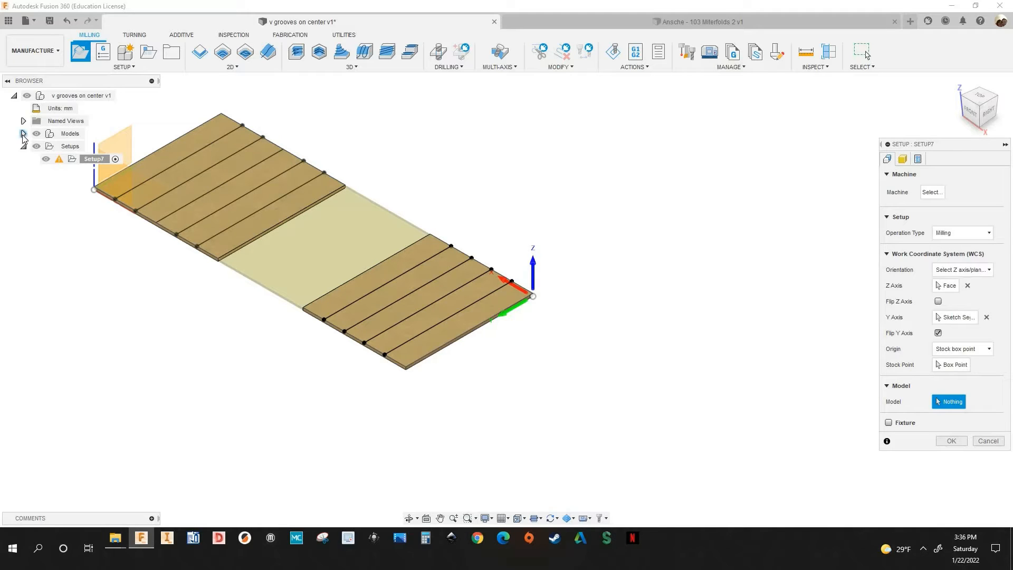
{"action": "left_click", "coordinate": [24, 134]}
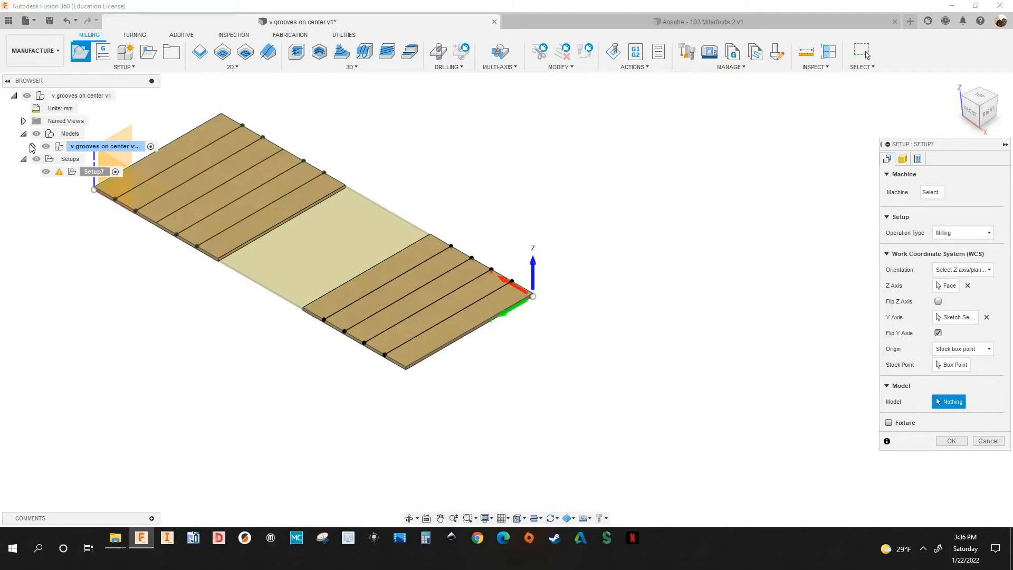
{"action": "left_click", "coordinate": [33, 146]}
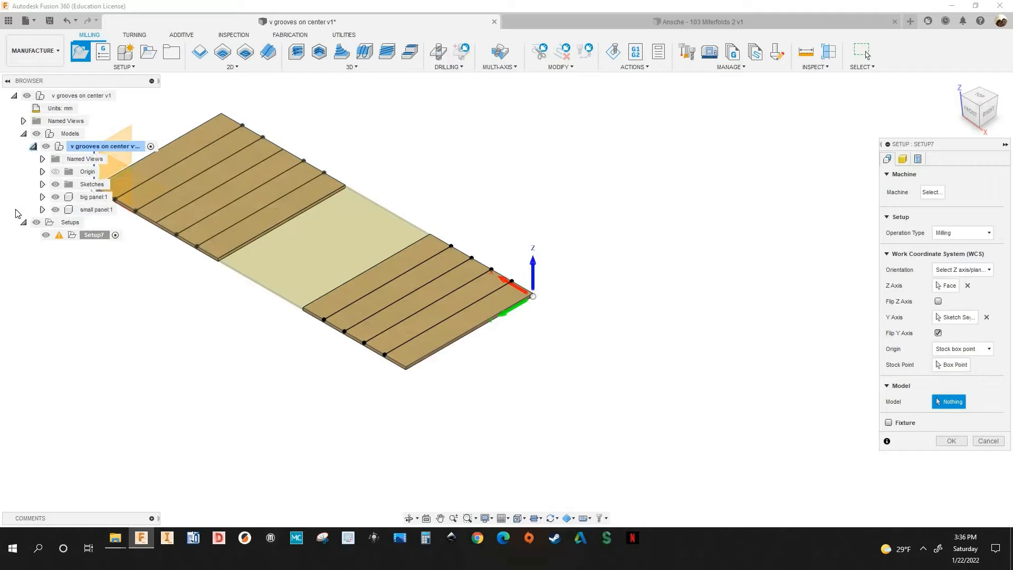
{"action": "left_click", "coordinate": [90, 197]}
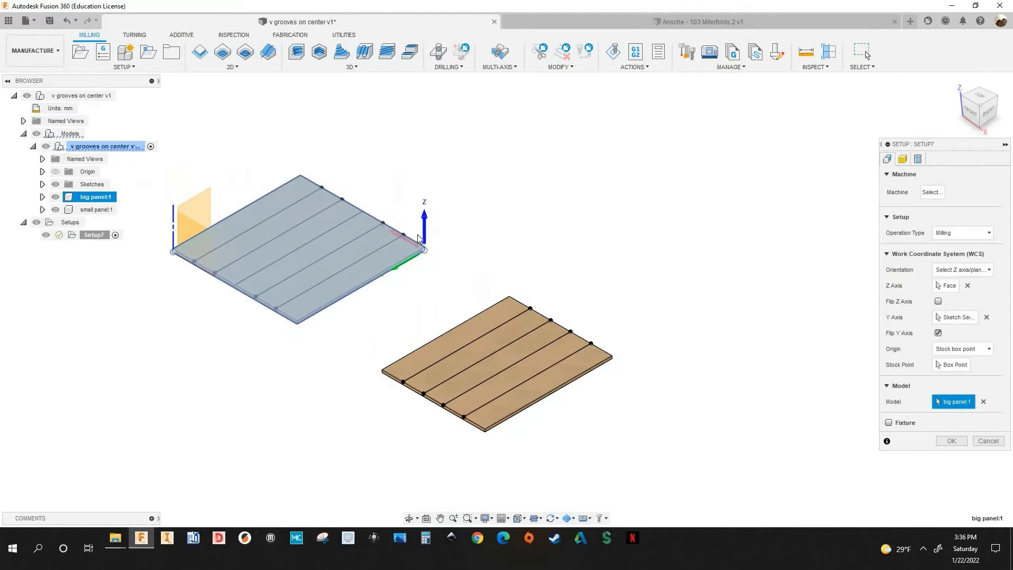
{"action": "scroll", "coordinate": [419, 239], "scroll_direction": "up", "scroll_amount": 3}
{"action": "scroll", "coordinate": [464, 316], "scroll_direction": "down", "scroll_amount": 3}
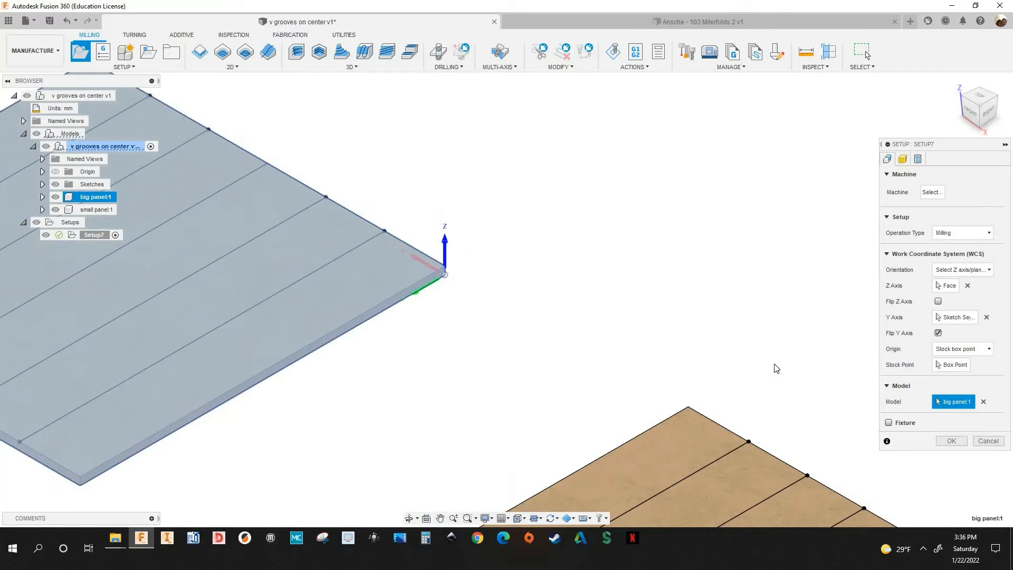
Check the stock offsets, give the program a V-groove name ending in "_bigpanel", set its comment to "90 degree v bit", and accept the setup
{"action": "left_click", "coordinate": [903, 159]}
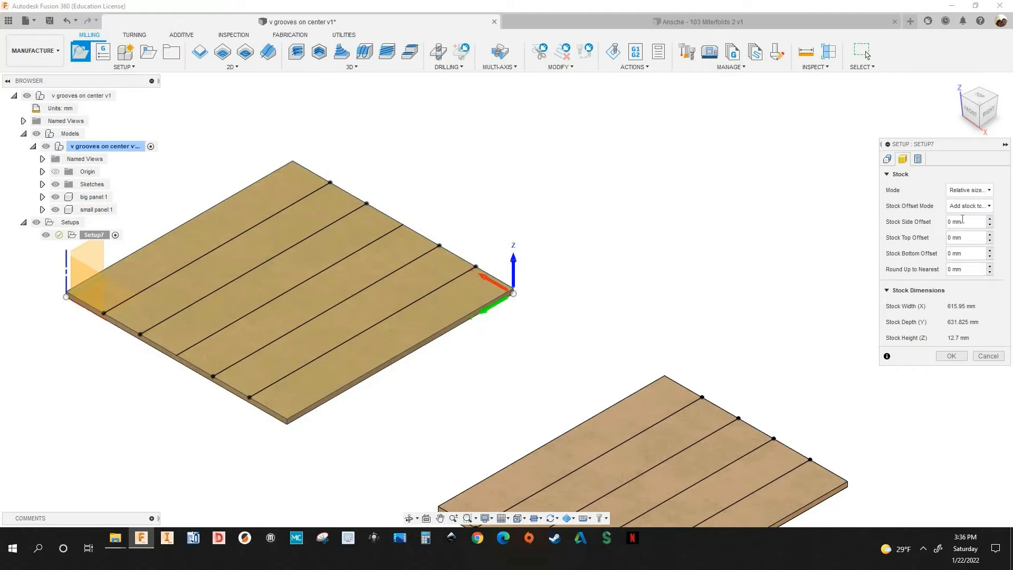
{"action": "left_click", "coordinate": [917, 159]}
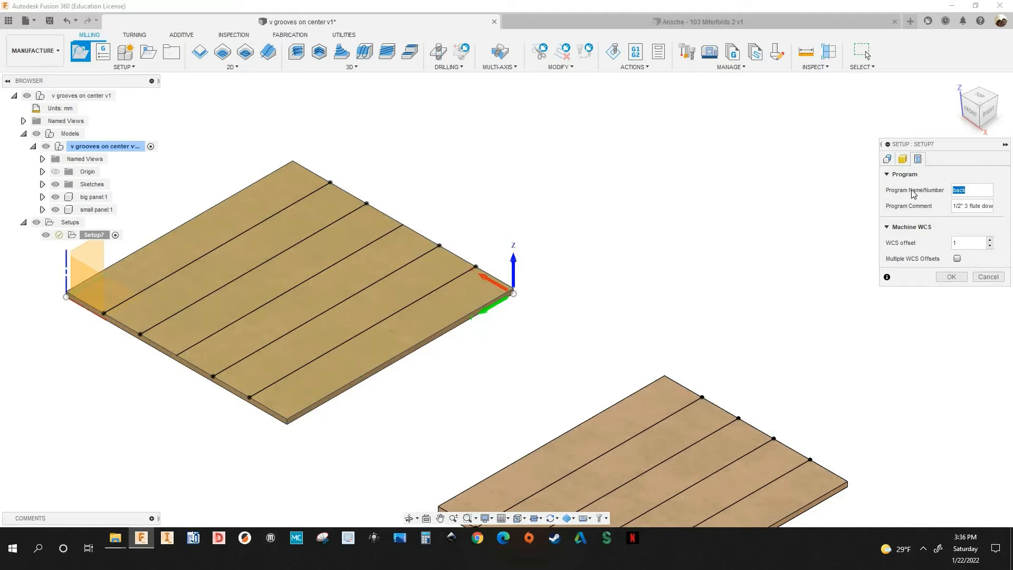
{"action": "type", "text": "V"}
{"action": "type", "text": "panel"}
{"action": "left_click", "coordinate": [954, 207]}
{"action": "key", "text": "ctrl+a"}
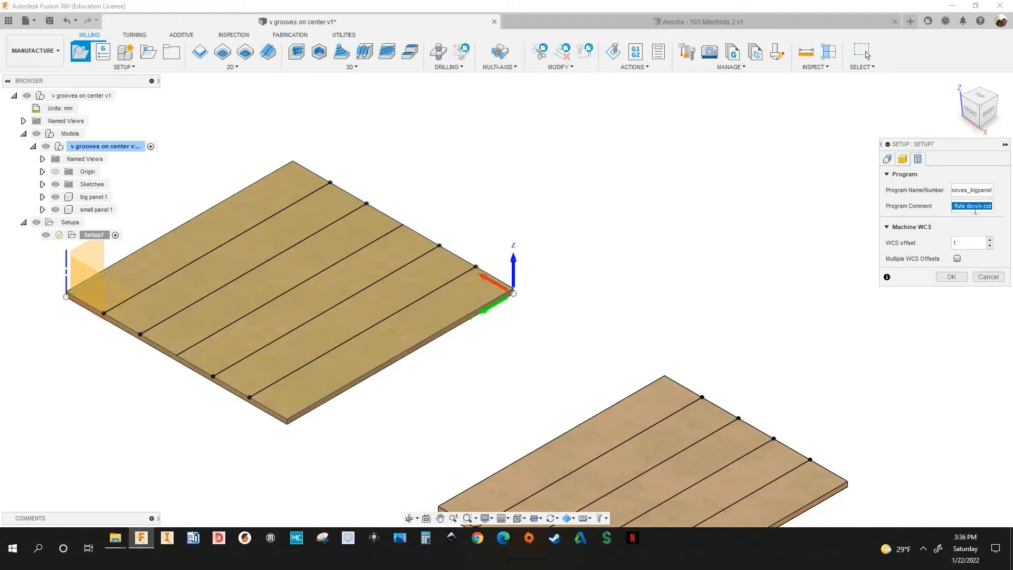
{"action": "key", "text": "BackSpace"}
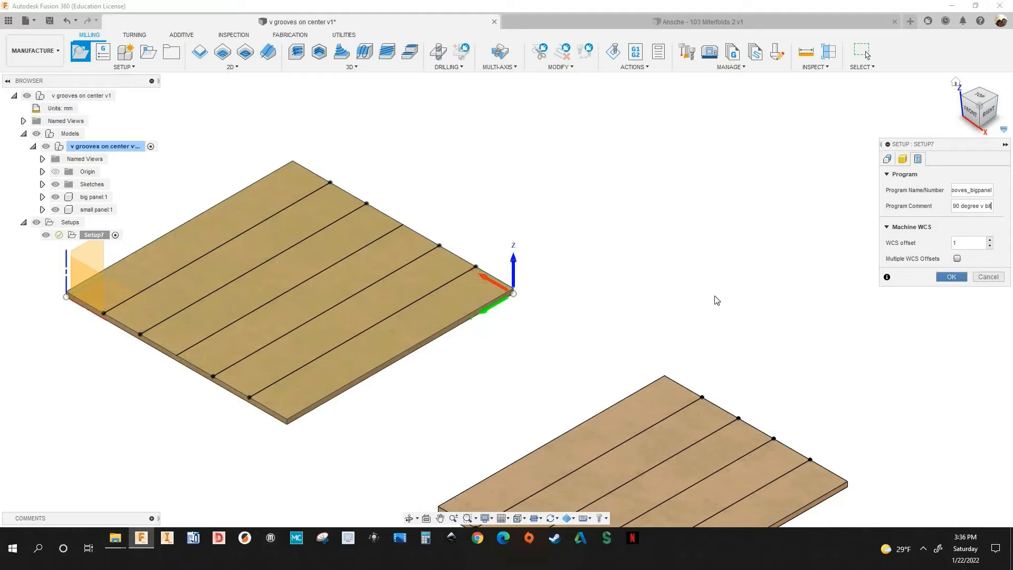
{"action": "key", "text": "Return"}
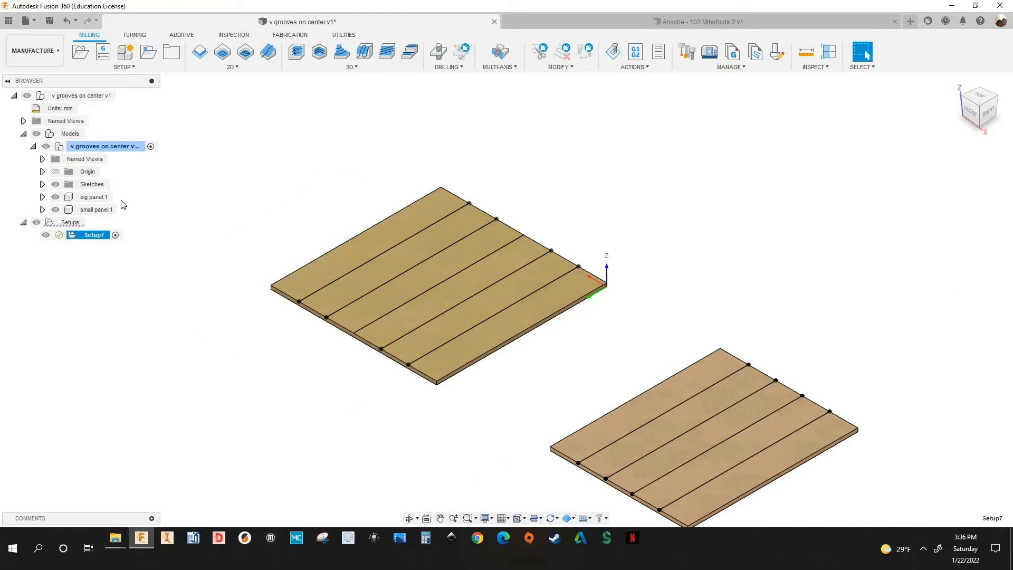
Start a Trace toolpath with the 31 mm 45° V-groove tool 45726 from the WEEKE CHAMFER-ENGRAVING library
{"action": "left_click", "coordinate": [237, 70]}
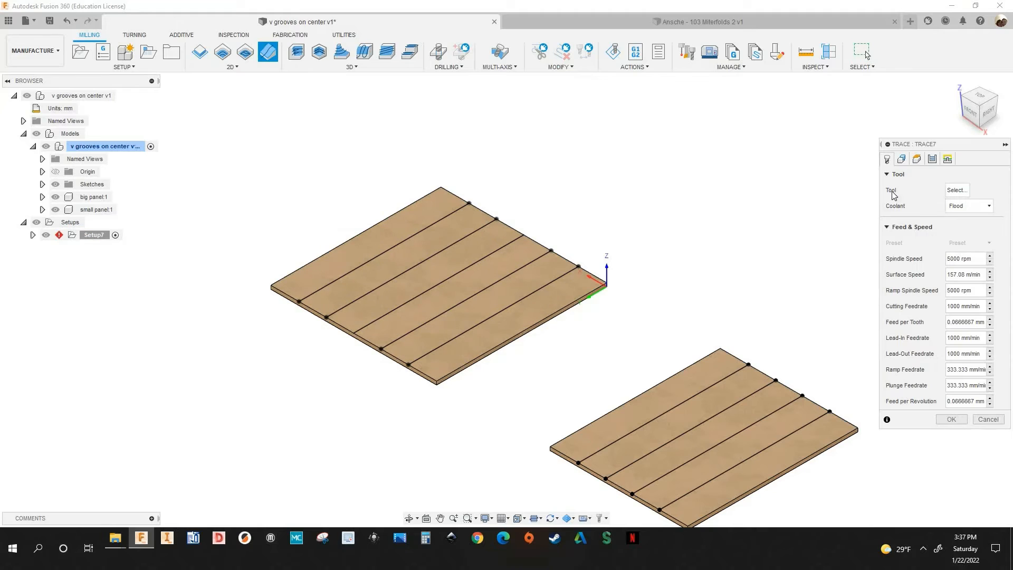
{"action": "left_click", "coordinate": [953, 192]}
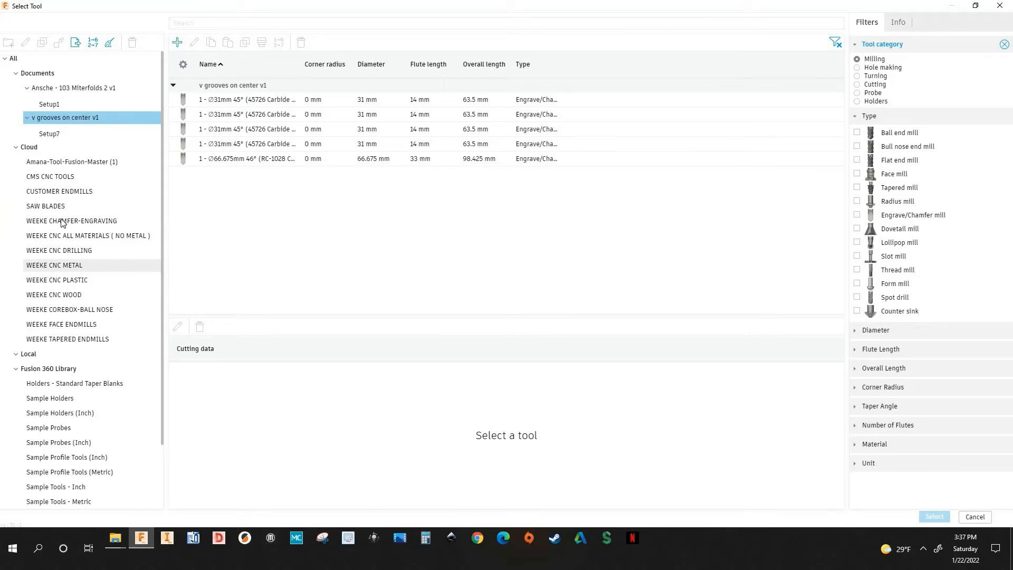
{"action": "left_click", "coordinate": [61, 224]}
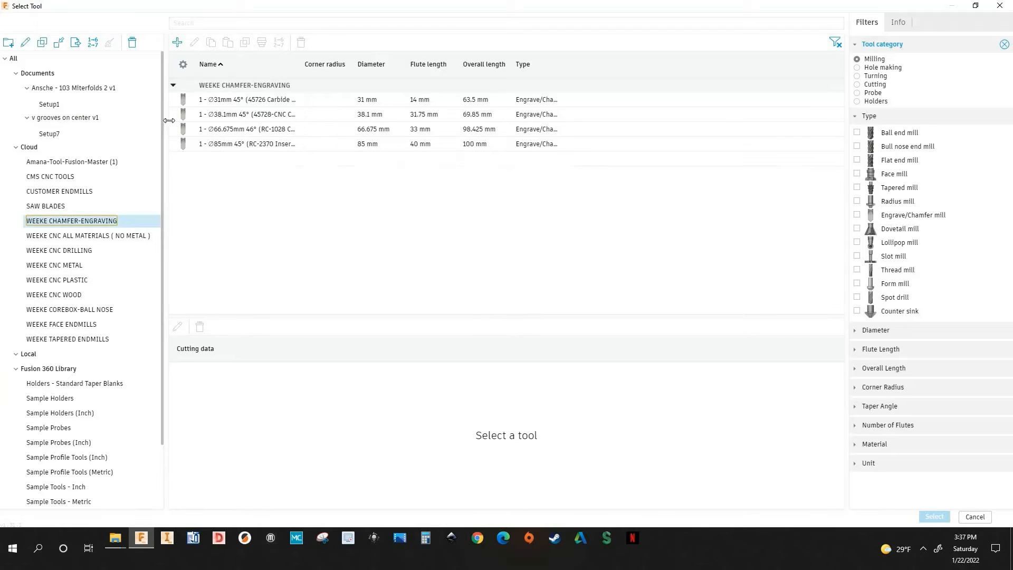
{"action": "left_click", "coordinate": [221, 101]}
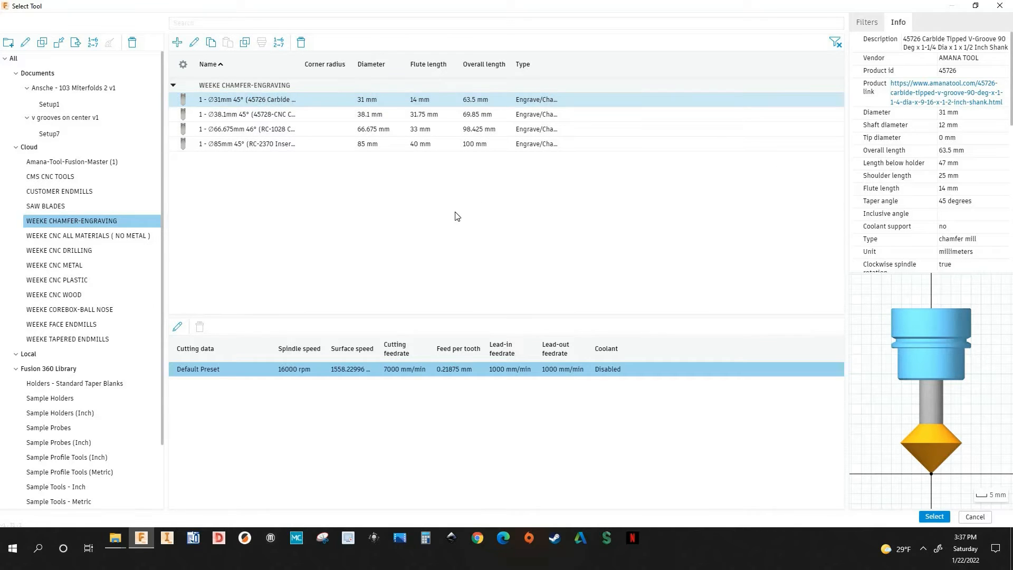
{"action": "left_click", "coordinate": [935, 517]}
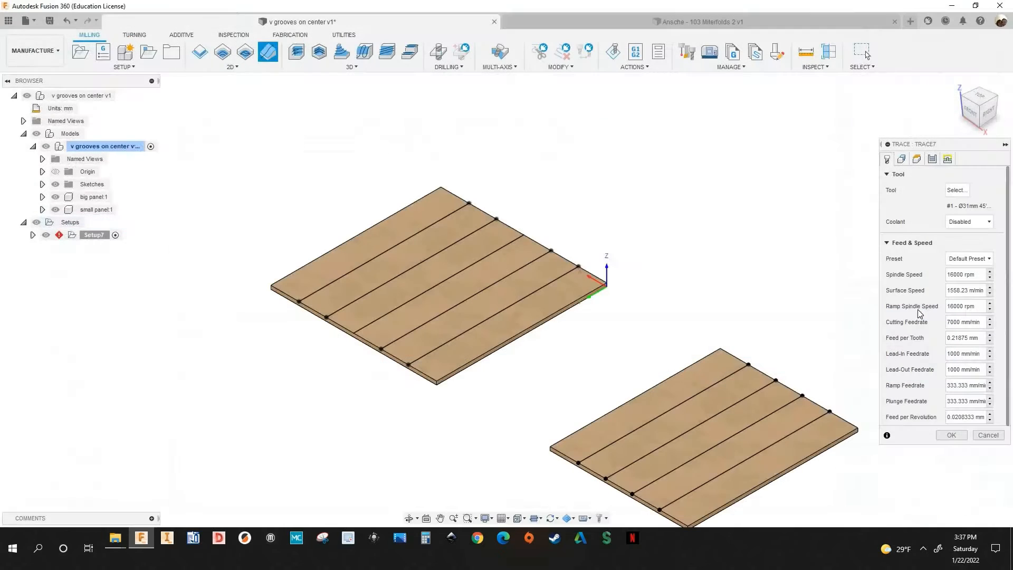
Select the five groove lines on the big panel as the Trace toolpath's curve selections
{"action": "left_click", "coordinate": [902, 160]}
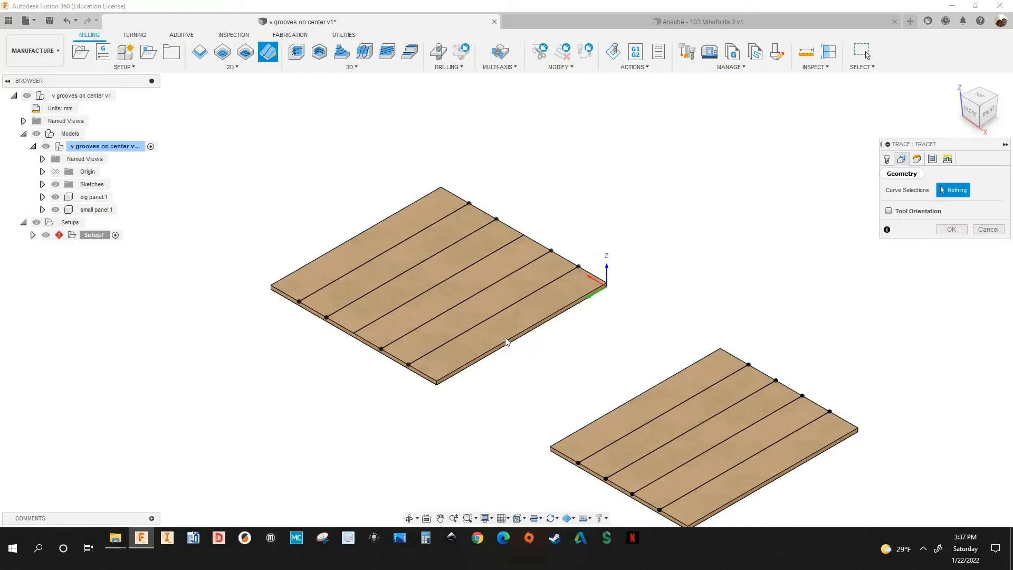
{"action": "scroll", "coordinate": [423, 367], "scroll_direction": "up", "scroll_amount": 3}
{"action": "left_click", "coordinate": [422, 362]}
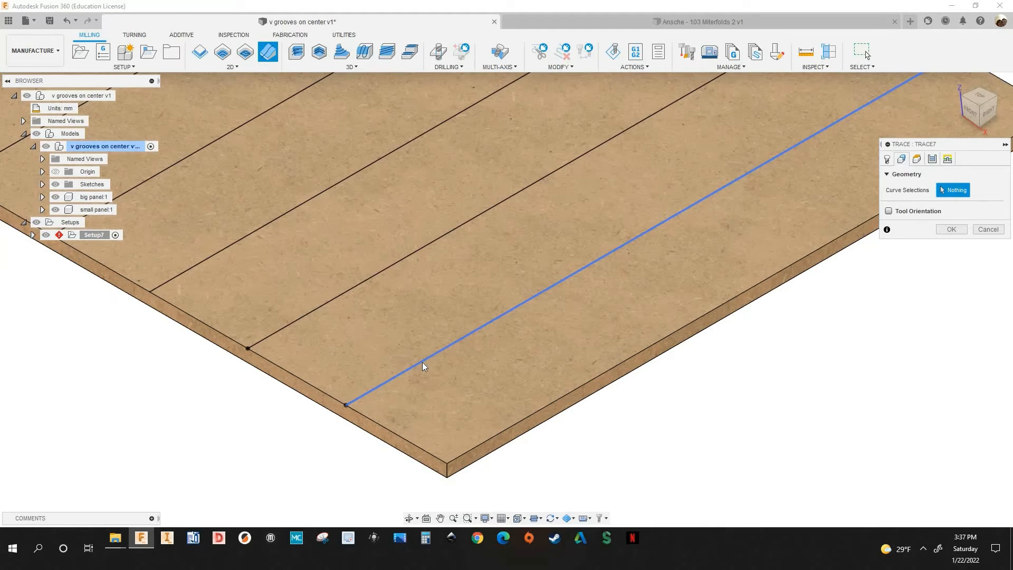
{"action": "scroll", "coordinate": [324, 249], "scroll_direction": "up", "scroll_amount": 2}
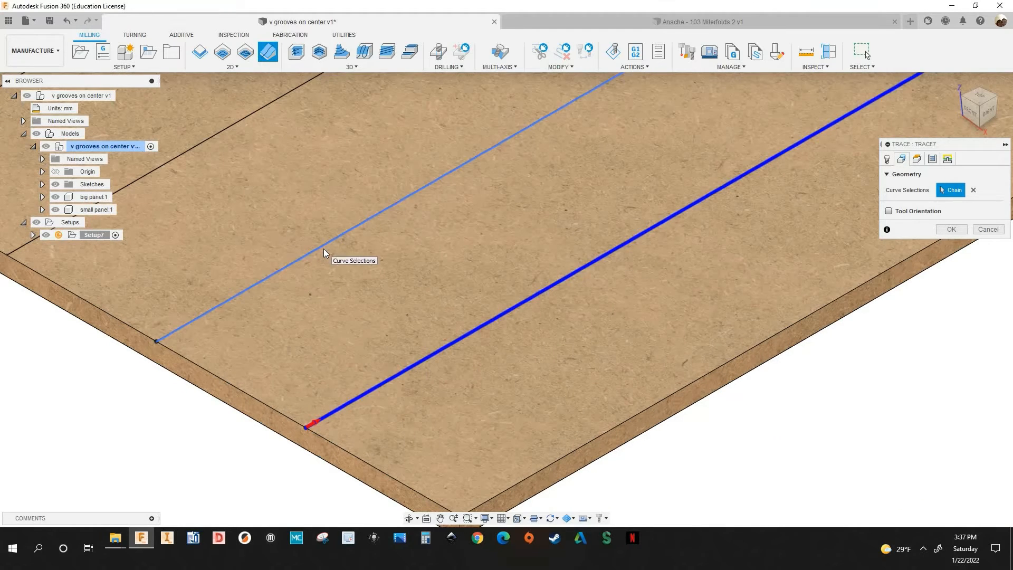
{"action": "left_click", "coordinate": [324, 247]}
{"action": "scroll", "coordinate": [390, 312], "scroll_direction": "down", "scroll_amount": 3}
{"action": "middle_click_drag", "start_coordinate": [369, 259], "coordinate": [523, 406]}
{"action": "scroll", "coordinate": [526, 410], "scroll_direction": "down", "scroll_amount": 1}
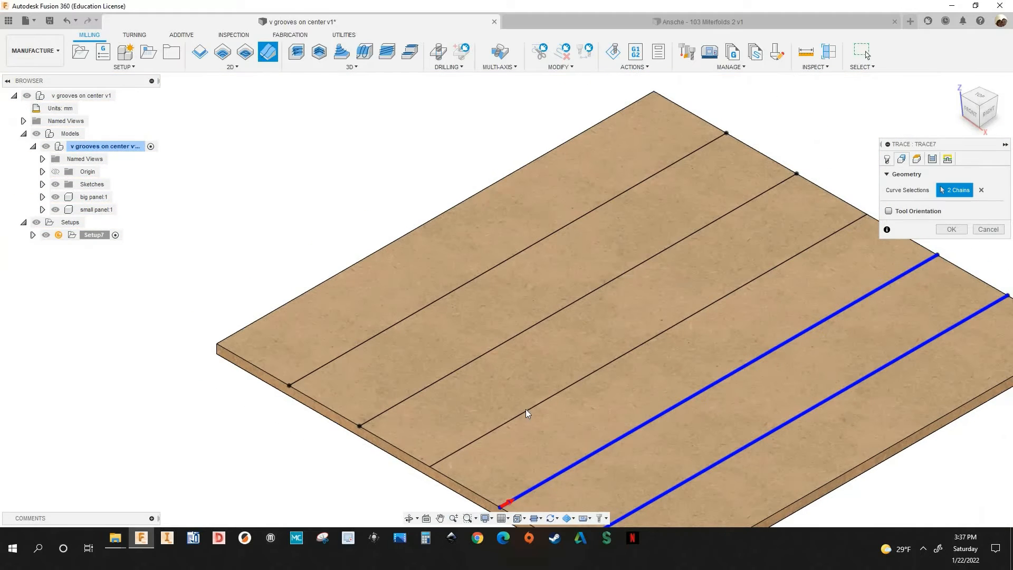
{"action": "left_click", "coordinate": [456, 368]}
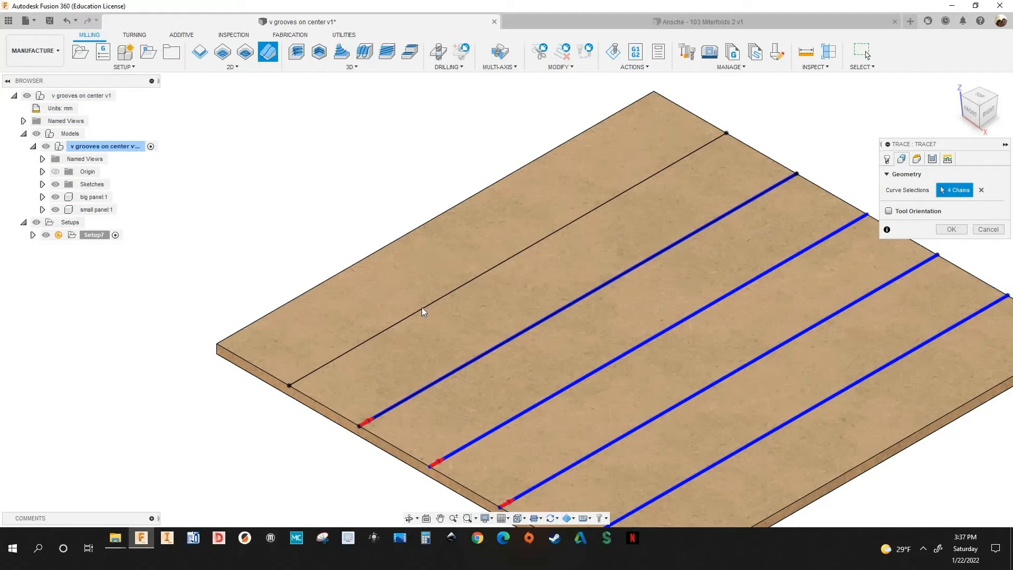
{"action": "left_click", "coordinate": [427, 299]}
{"action": "scroll", "coordinate": [428, 299], "scroll_direction": "down", "scroll_amount": 3}
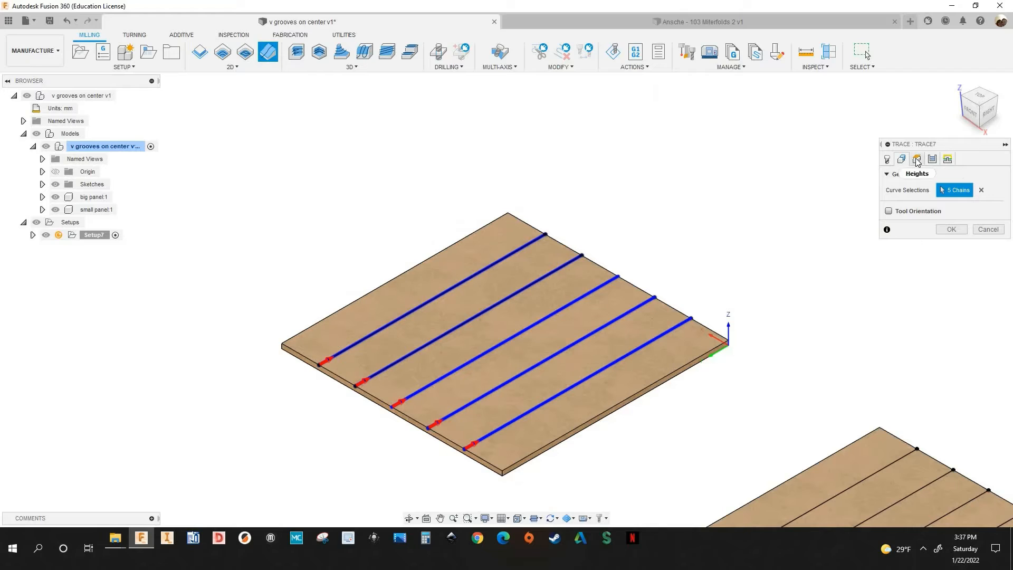
Check the toolpath heights, turn off Chamfer, set the passes tolerance to 0.2 mm, and enable Smoothing
{"action": "left_click", "coordinate": [914, 164]}
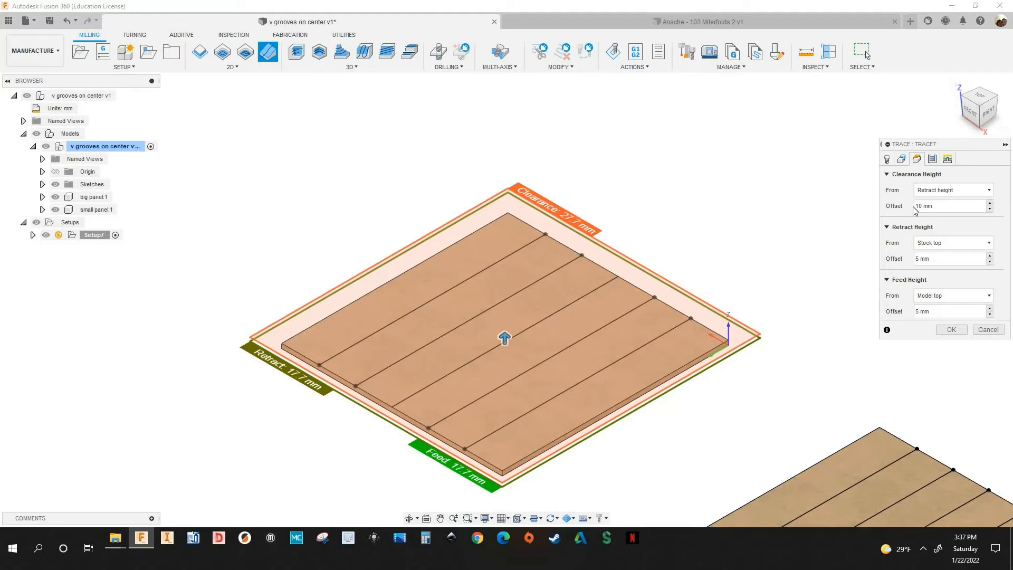
{"action": "left_click", "coordinate": [916, 159]}
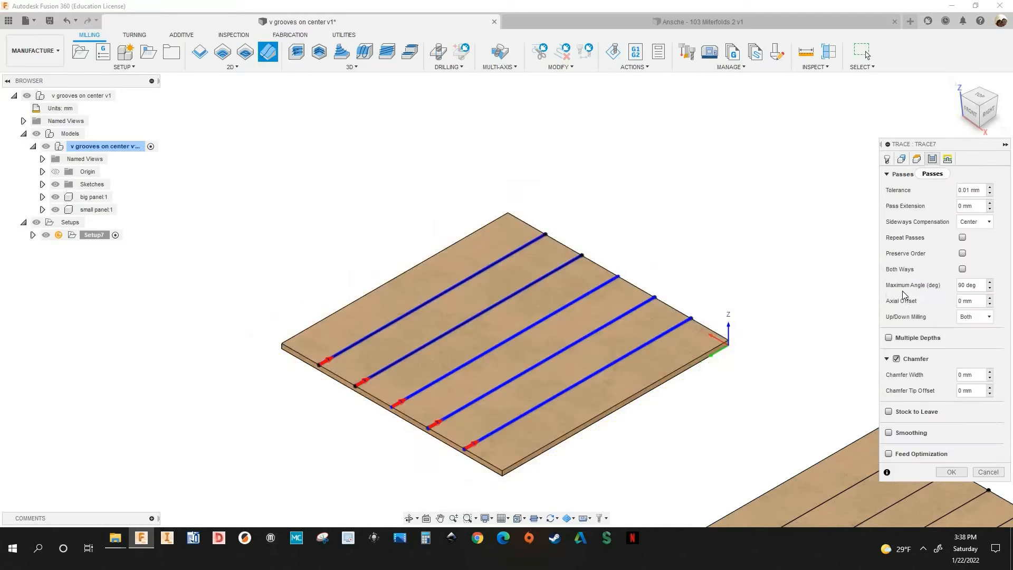
{"action": "left_click", "coordinate": [897, 359]}
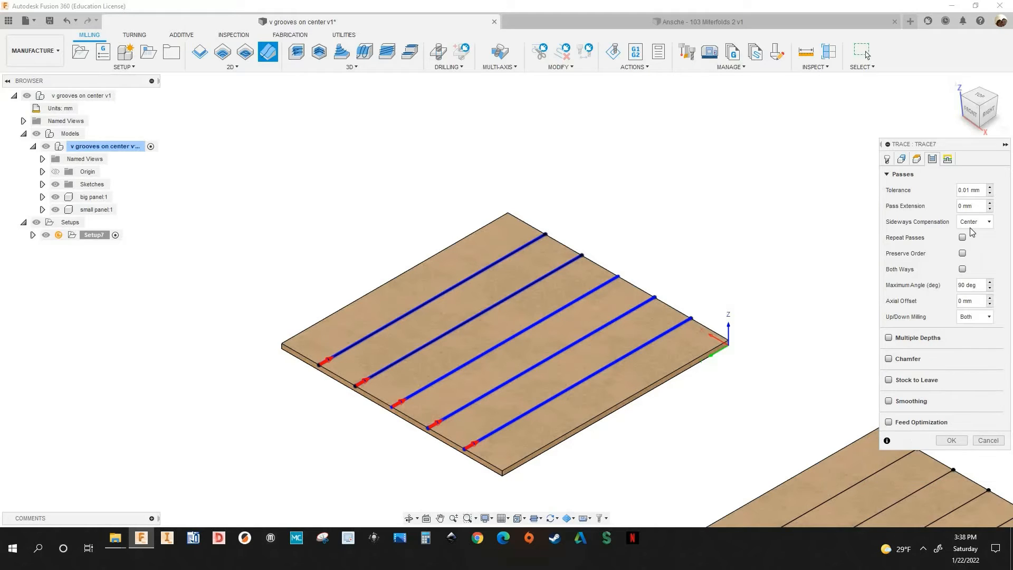
{"action": "left_click", "coordinate": [968, 191]}
{"action": "key", "text": "shift+Home"}
{"action": "type", "text": "0"}
{"action": "left_click", "coordinate": [889, 402]}
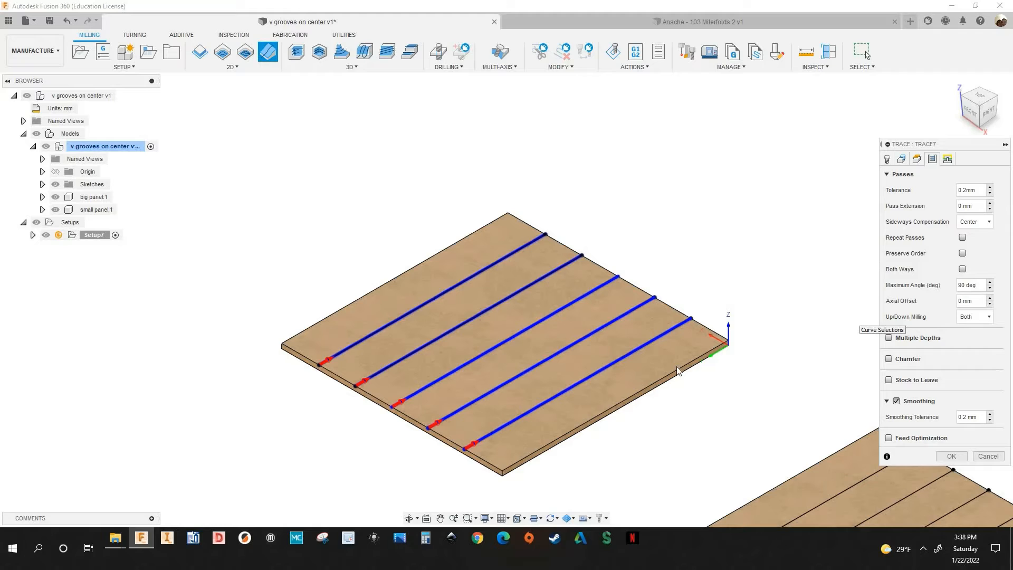
Inspect the groove line ends, try the Multiple Depths option, and turn it off
{"action": "scroll", "coordinate": [475, 429], "scroll_direction": "up", "scroll_amount": 2}
{"action": "scroll", "coordinate": [391, 419], "scroll_direction": "down", "scroll_amount": 1}
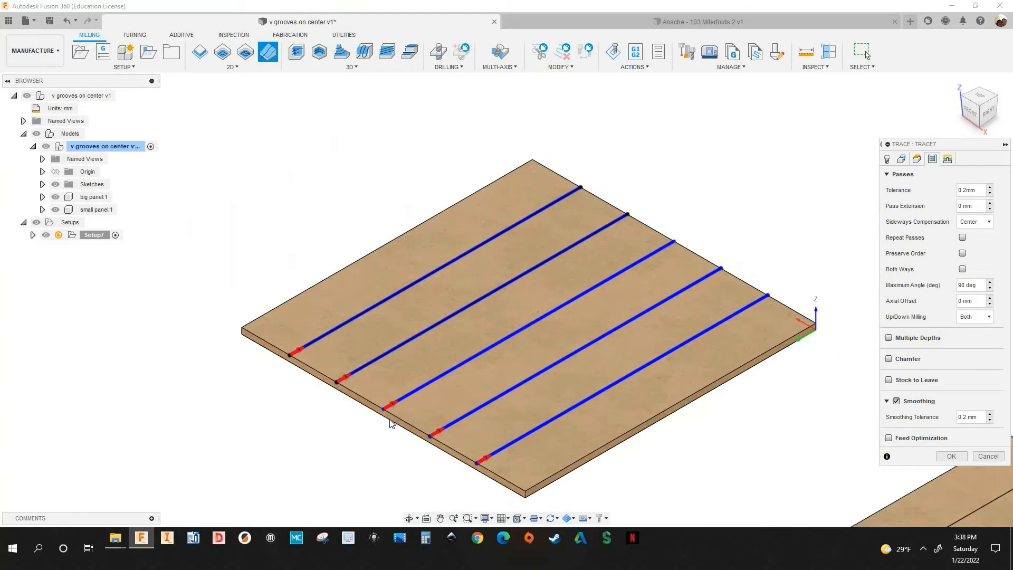
{"action": "scroll", "coordinate": [400, 400], "scroll_direction": "up", "scroll_amount": 3}
{"action": "scroll", "coordinate": [396, 390], "scroll_direction": "up", "scroll_amount": 4}
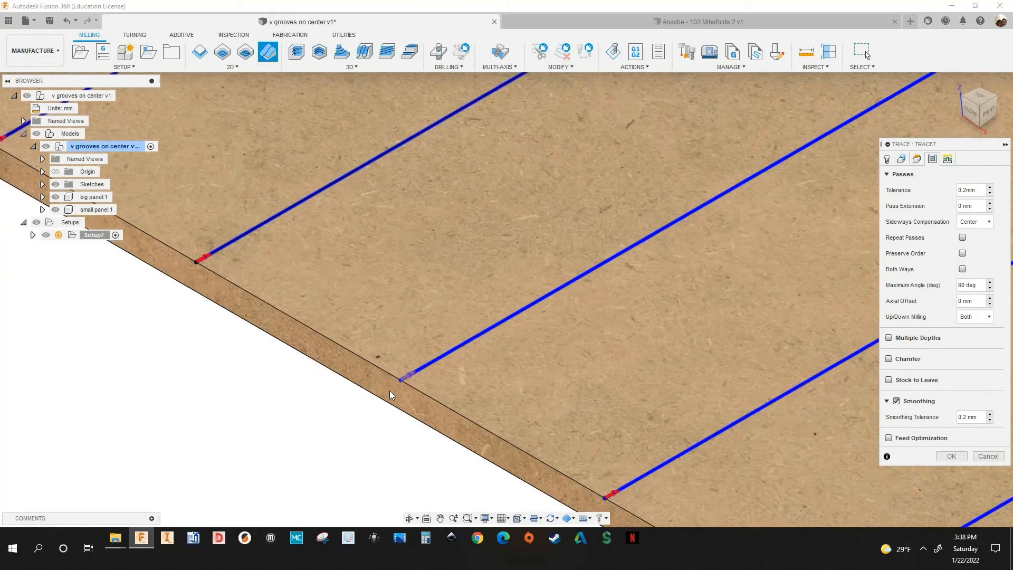
{"action": "scroll", "coordinate": [363, 409], "scroll_direction": "down", "scroll_amount": 5}
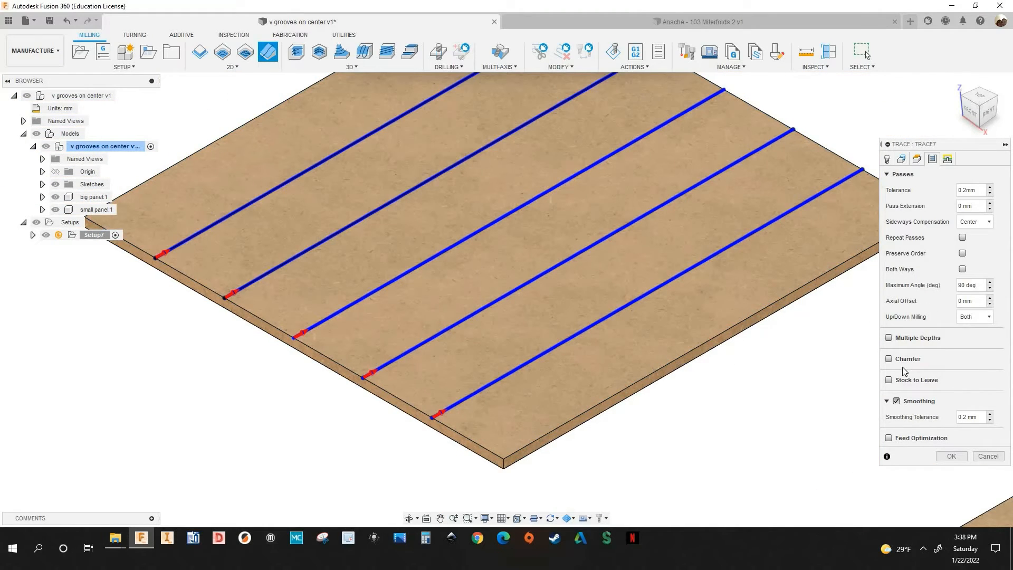
{"action": "left_click", "coordinate": [890, 340]}
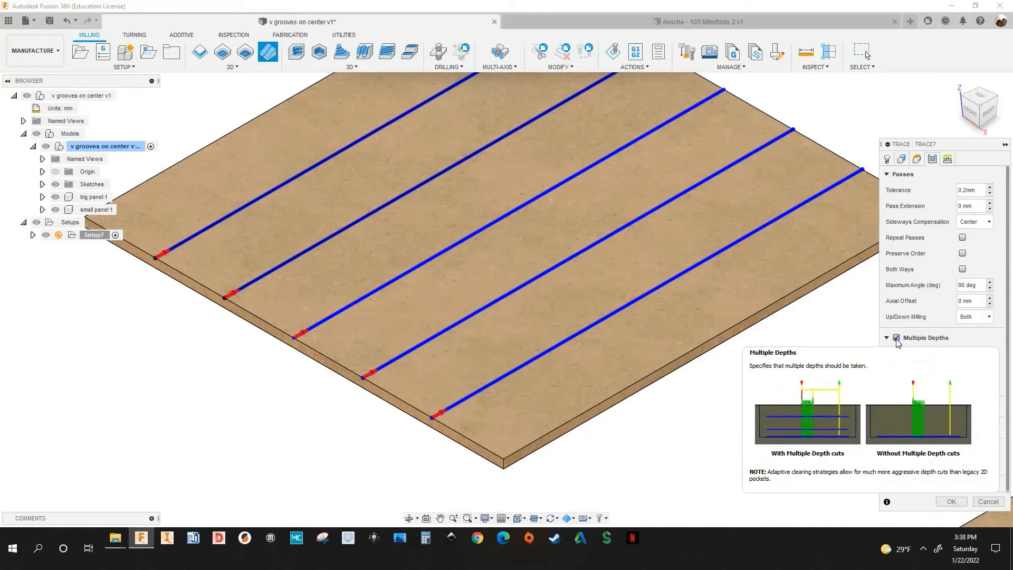
{"action": "left_click", "coordinate": [897, 339]}
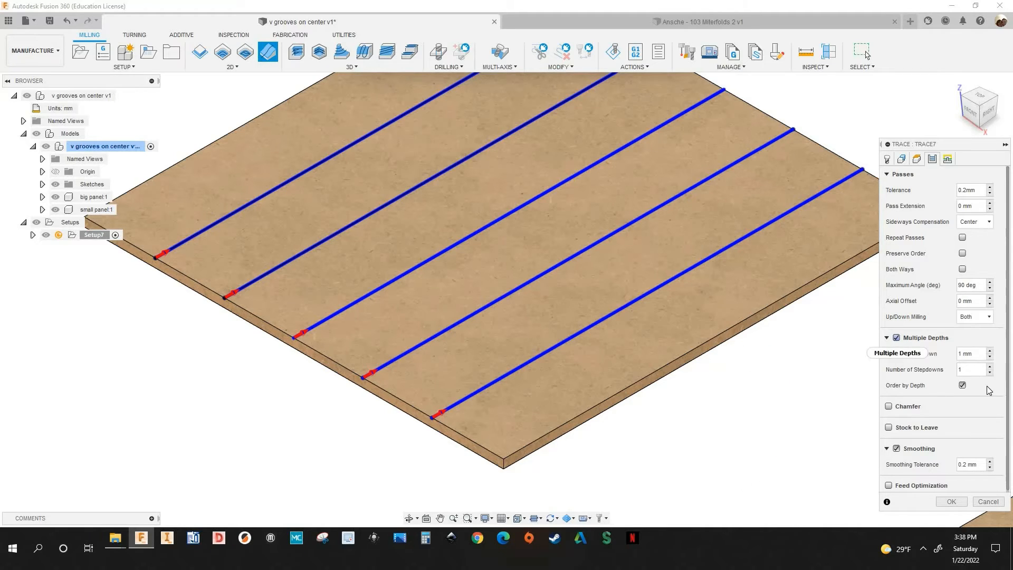
Check the linking settings and accept the big panel's Trace toolpath
{"action": "left_click", "coordinate": [947, 160]}
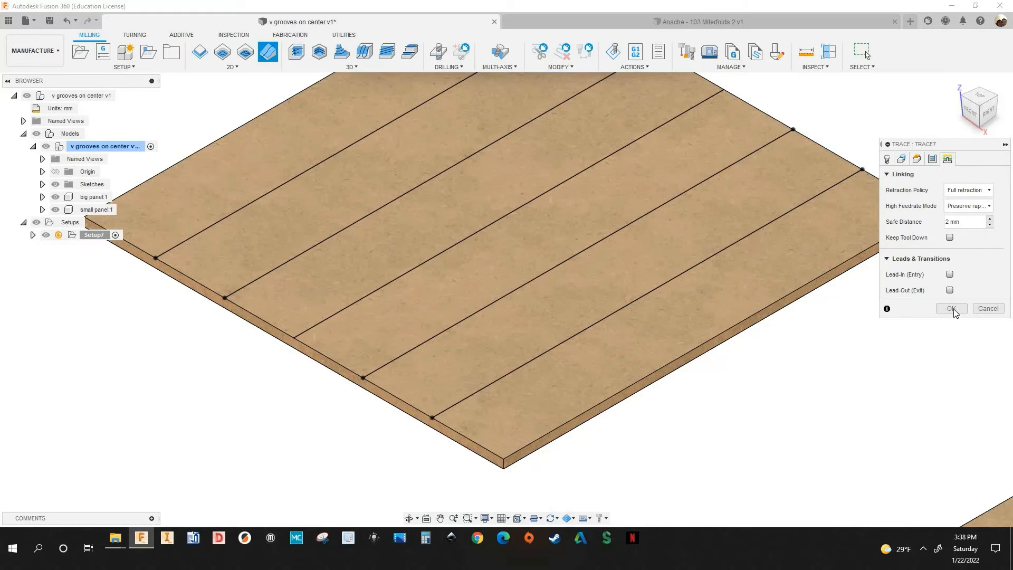
{"action": "left_click", "coordinate": [953, 309]}
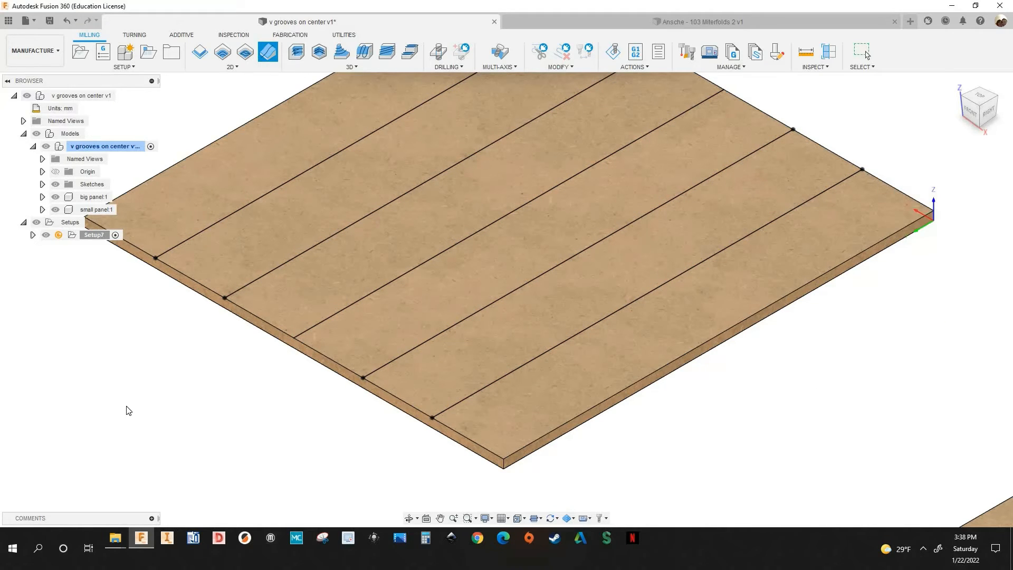
{"action": "scroll", "coordinate": [154, 409], "scroll_direction": "down", "scroll_amount": 5}
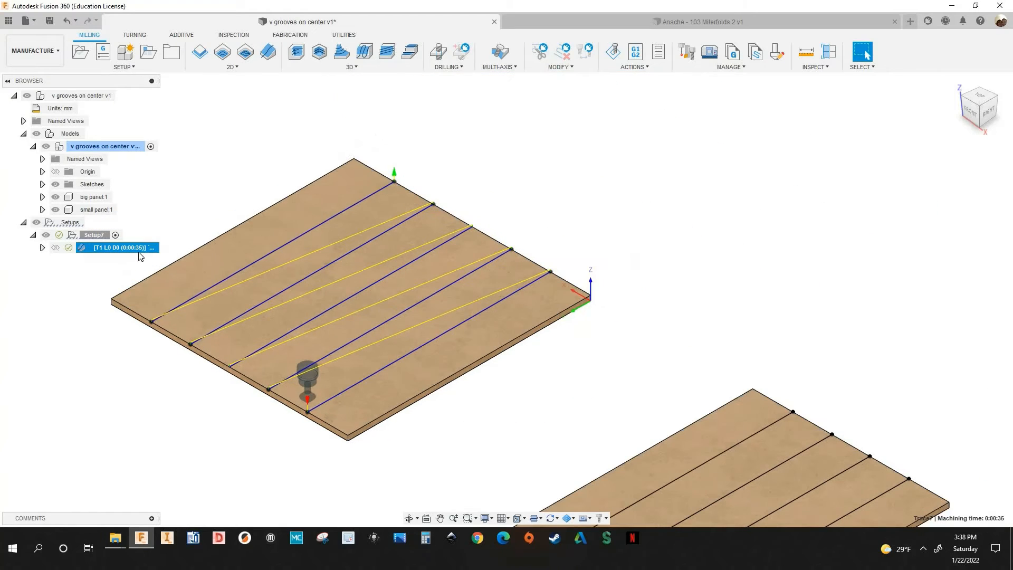
Simulate the Trace toolpath to check the cuts on the big panel, and close the simulation
{"action": "right_click", "coordinate": [139, 248]}
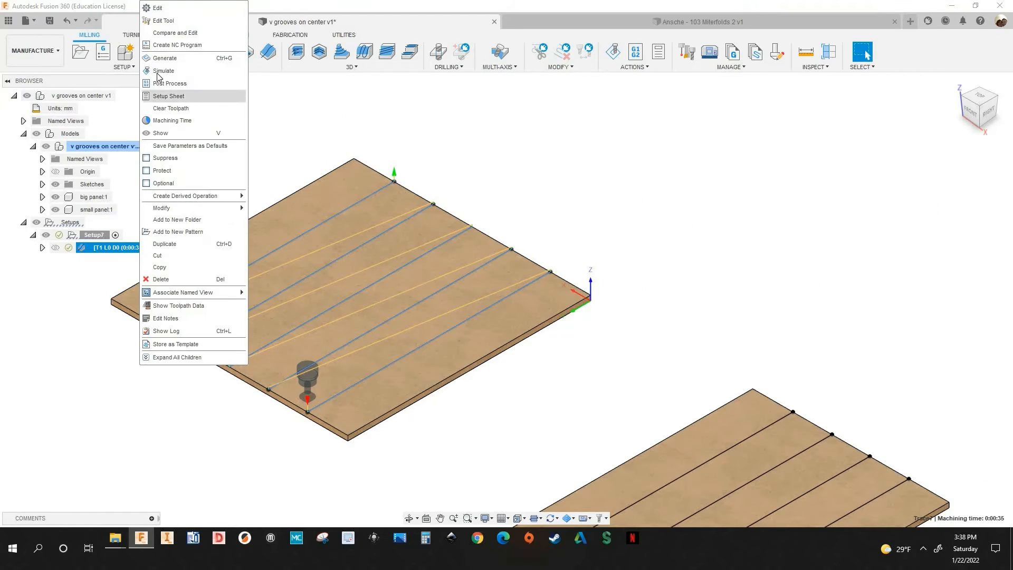
{"action": "left_click", "coordinate": [158, 72]}
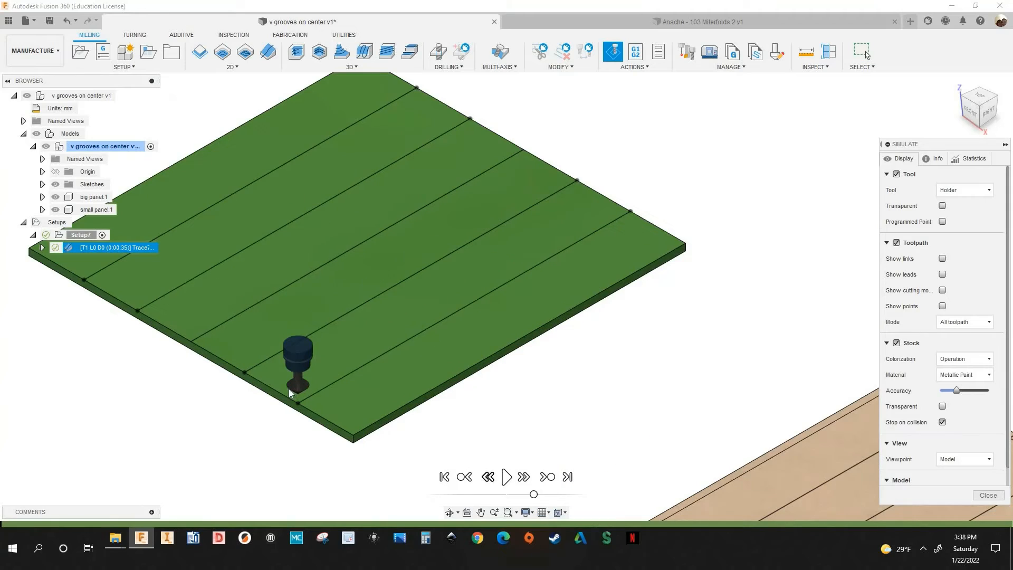
{"action": "left_click", "coordinate": [506, 477]}
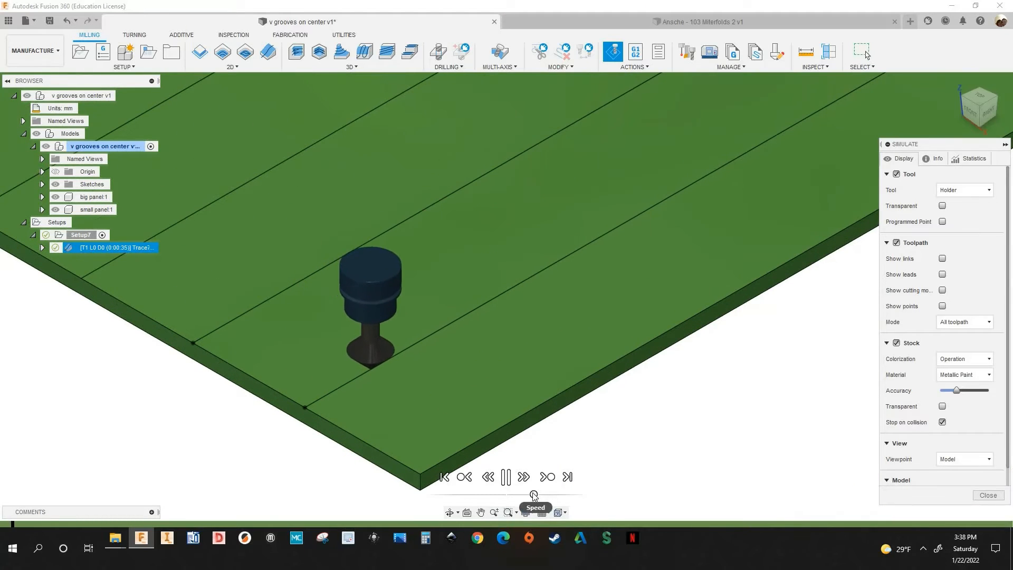
{"action": "scroll", "coordinate": [391, 485], "scroll_direction": "down", "scroll_amount": 5}
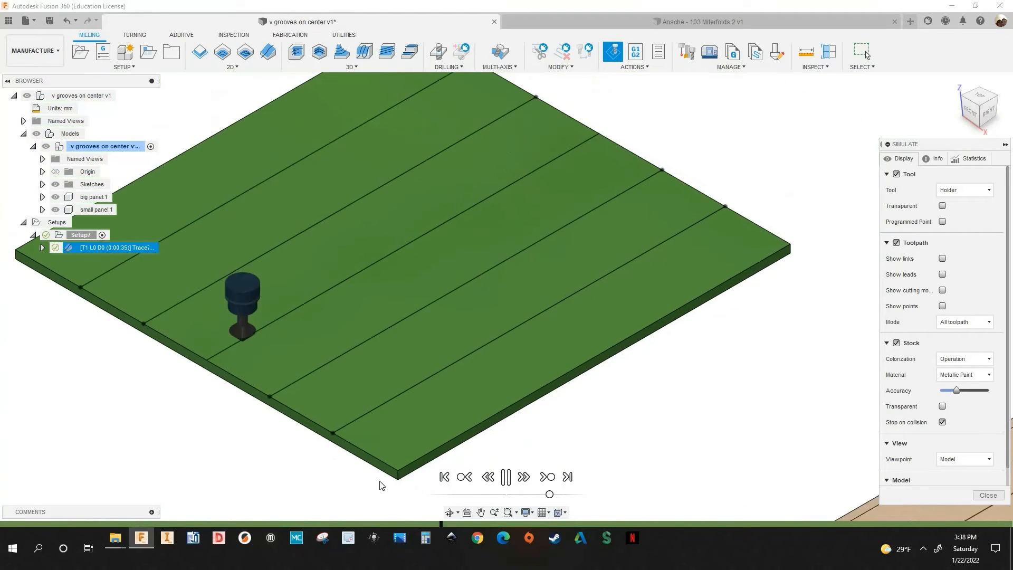
{"action": "scroll", "coordinate": [289, 433], "scroll_direction": "down", "scroll_amount": 5}
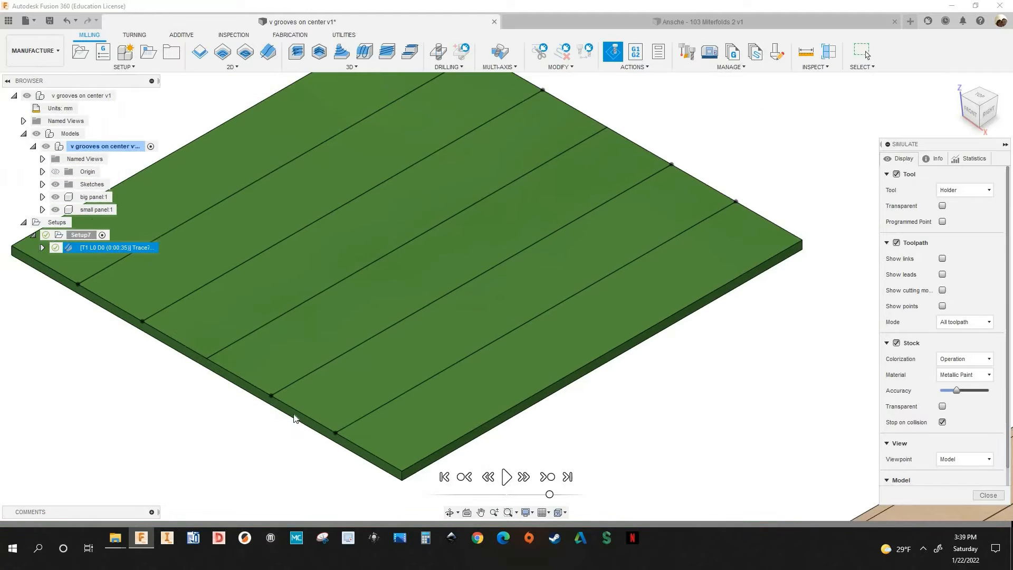
{"action": "scroll", "coordinate": [466, 380], "scroll_direction": "down", "scroll_amount": 2}
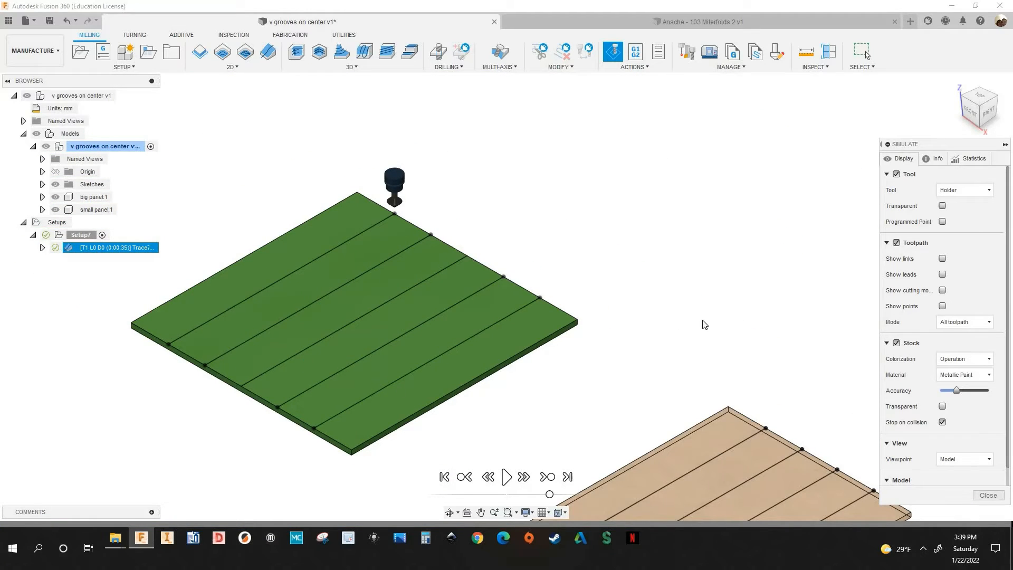
{"action": "left_click", "coordinate": [988, 495]}
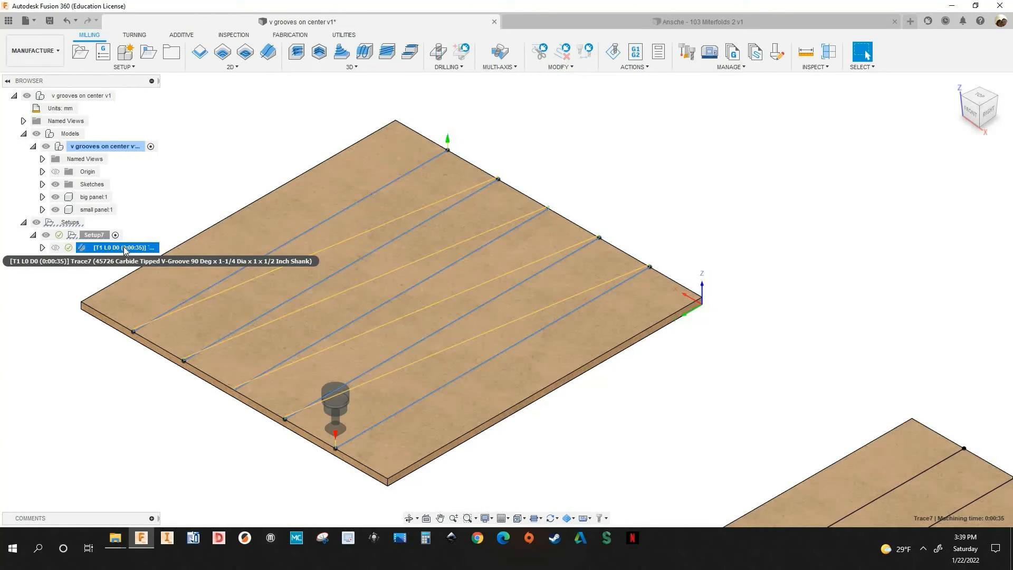
Edit the Trace toolpath to enable Stock to Leave, set the axial stock to leave, and accept the change
{"action": "right_click", "coordinate": [125, 248]}
{"action": "left_click", "coordinate": [141, 243]}
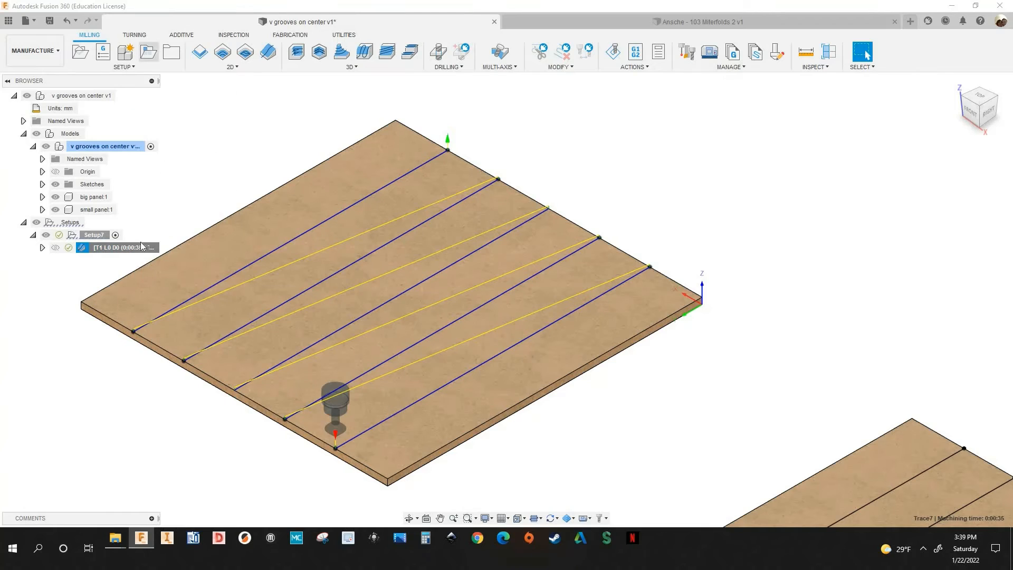
{"action": "right_click", "coordinate": [141, 247]}
{"action": "left_click", "coordinate": [158, 8]}
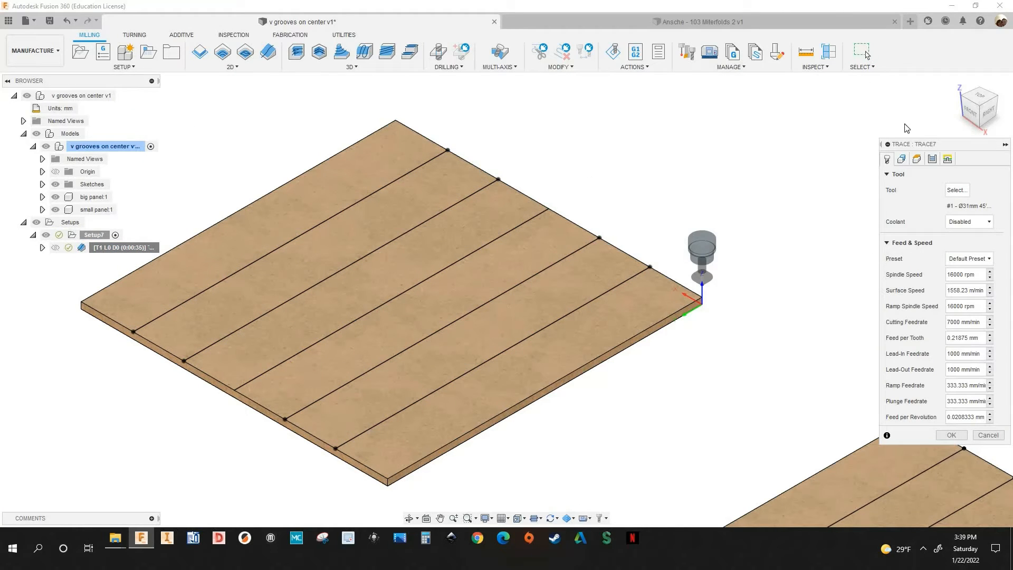
{"action": "left_click", "coordinate": [932, 158]}
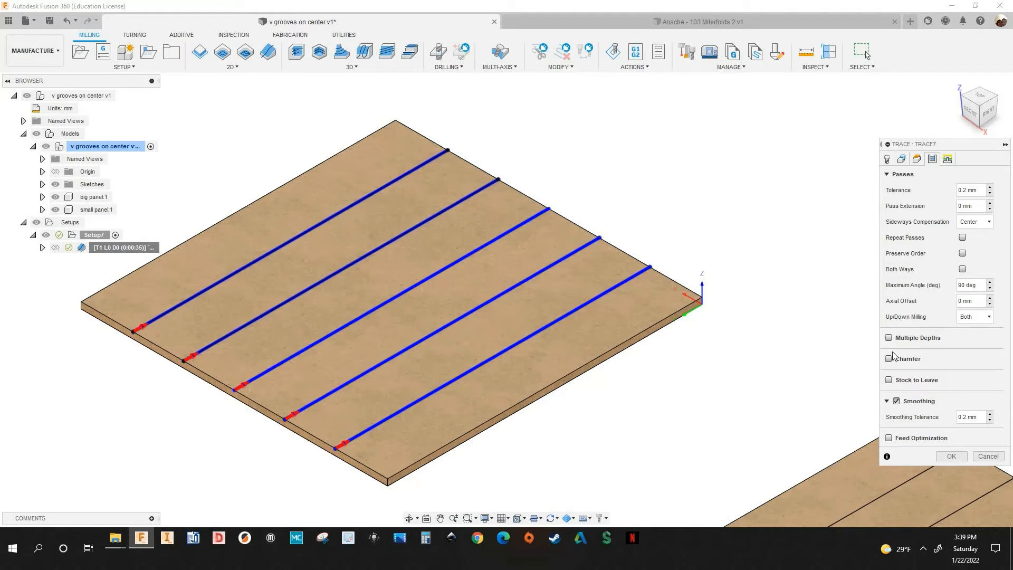
{"action": "left_click", "coordinate": [889, 380]}
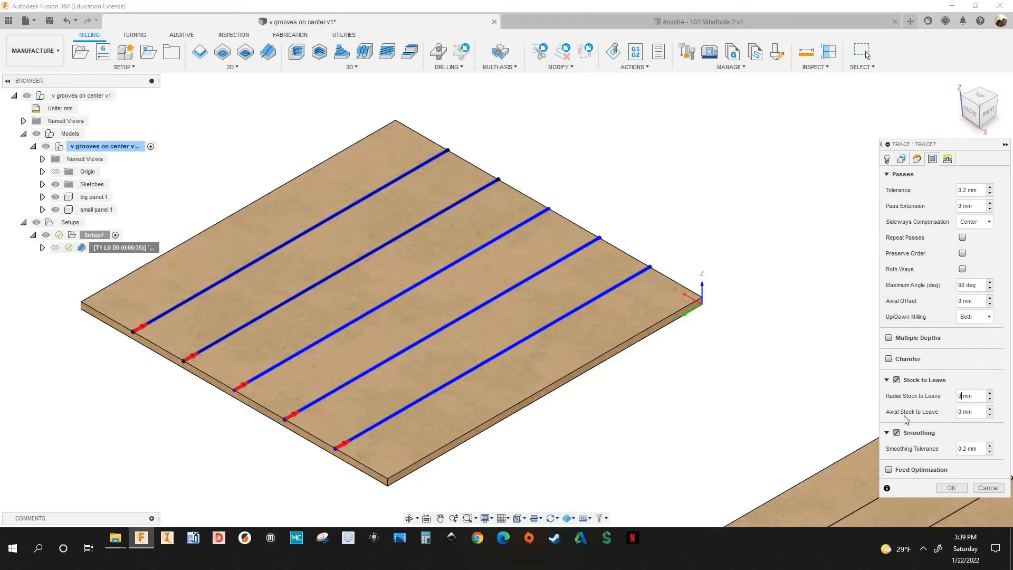
{"action": "key", "text": "Tab"}
{"action": "left_click", "coordinate": [952, 488]}
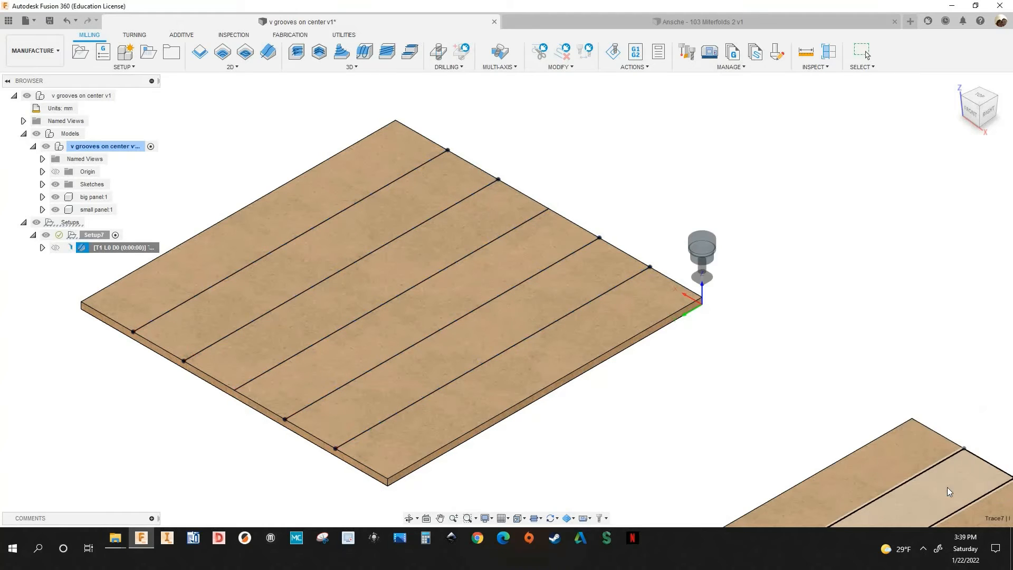
Run a simulation of the edited Trace toolpath on the big panel
{"action": "right_click", "coordinate": [136, 247]}
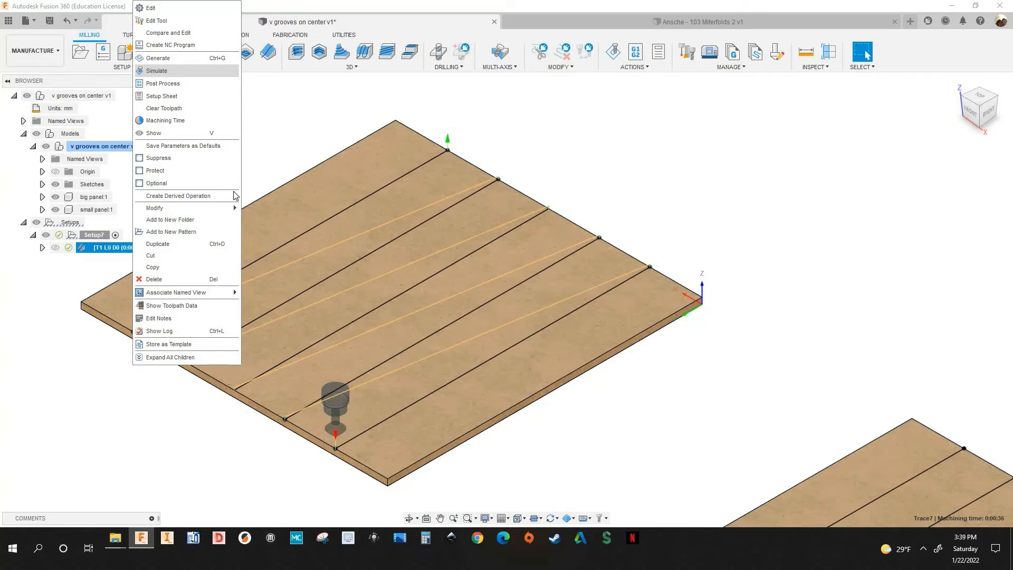
{"action": "left_click", "coordinate": [159, 71]}
{"action": "scroll", "coordinate": [436, 439], "scroll_direction": "up", "scroll_amount": 5}
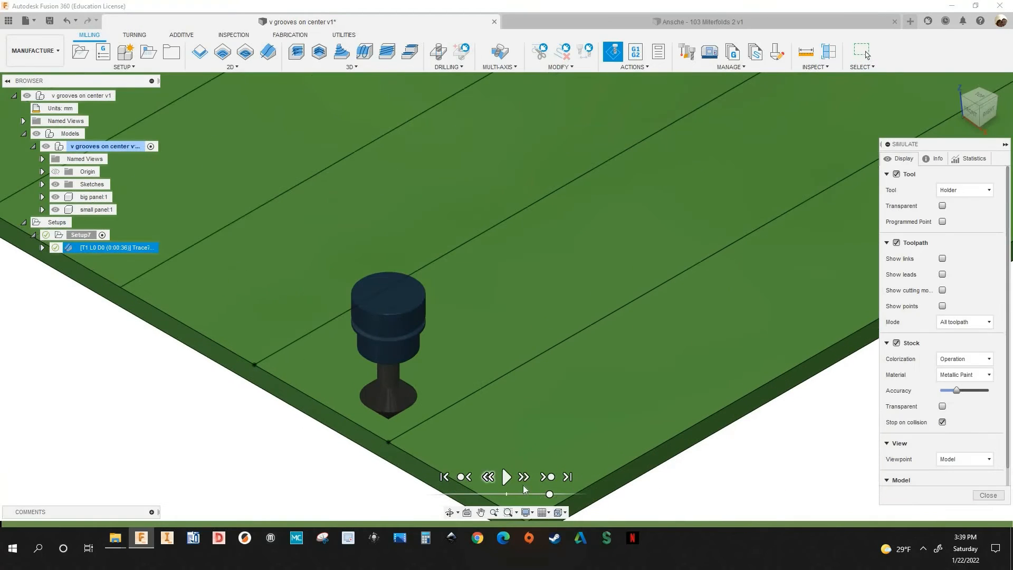
{"action": "left_click", "coordinate": [508, 477]}
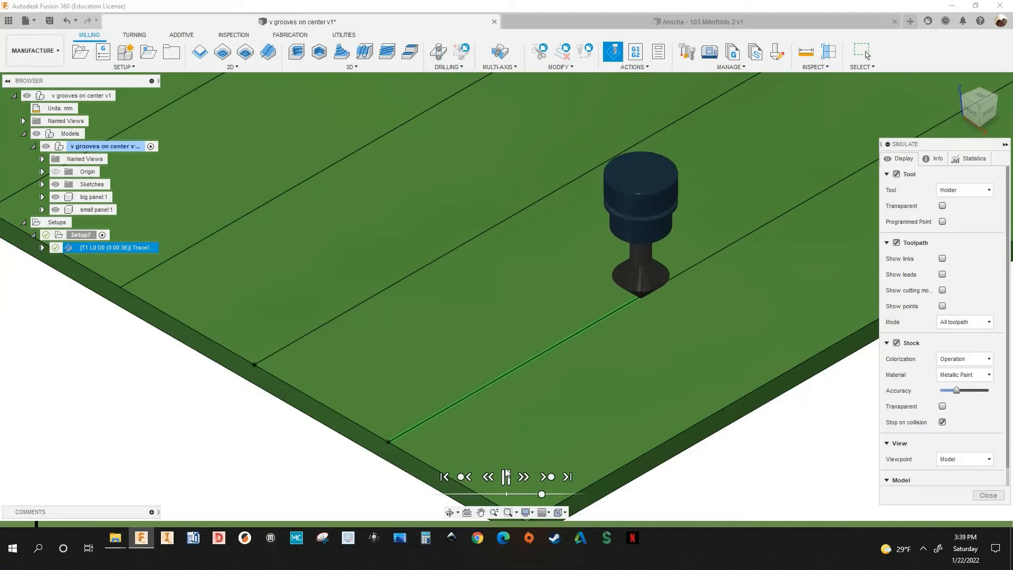
Examine the simulated grooves up close where they meet the big panel's front edge, and close the simulation
{"action": "scroll", "coordinate": [370, 454], "scroll_direction": "down", "scroll_amount": 5}
{"action": "scroll", "coordinate": [346, 403], "scroll_direction": "up", "scroll_amount": 5}
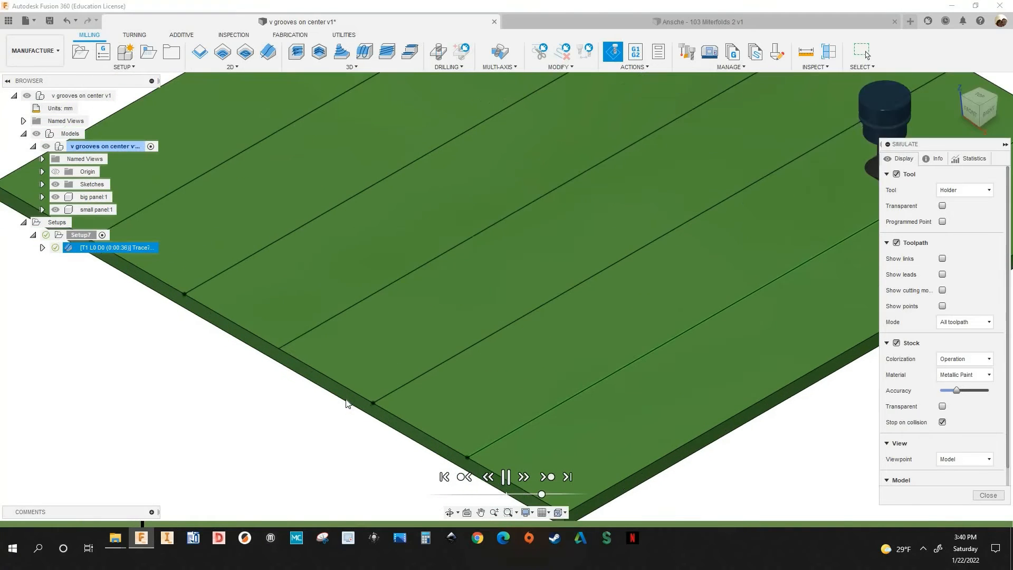
{"action": "scroll", "coordinate": [379, 414], "scroll_direction": "up", "scroll_amount": 3}
{"action": "scroll", "coordinate": [381, 418], "scroll_direction": "up", "scroll_amount": 3}
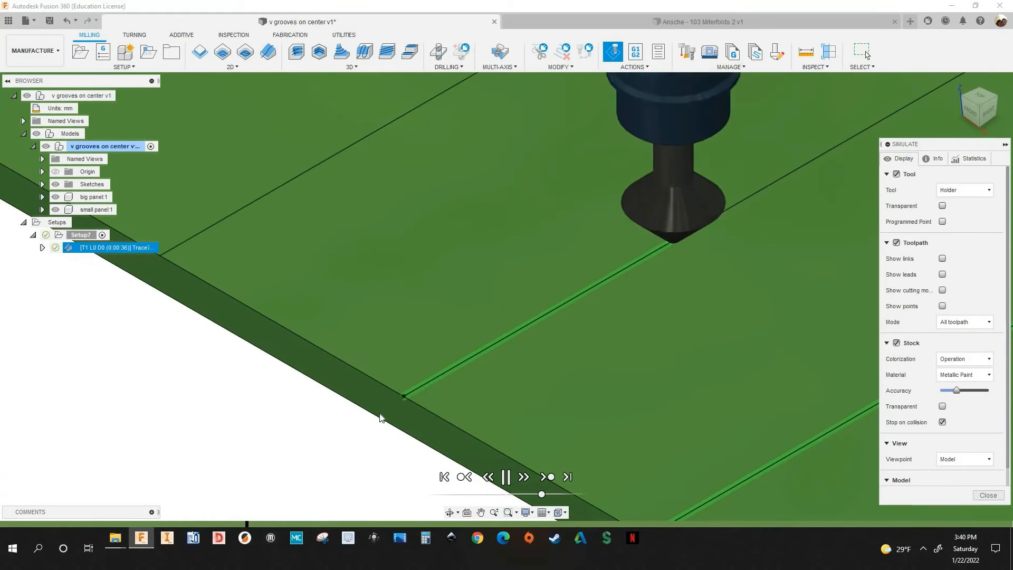
{"action": "scroll", "coordinate": [382, 414], "scroll_direction": "down", "scroll_amount": 5}
{"action": "scroll", "coordinate": [386, 409], "scroll_direction": "up", "scroll_amount": 1}
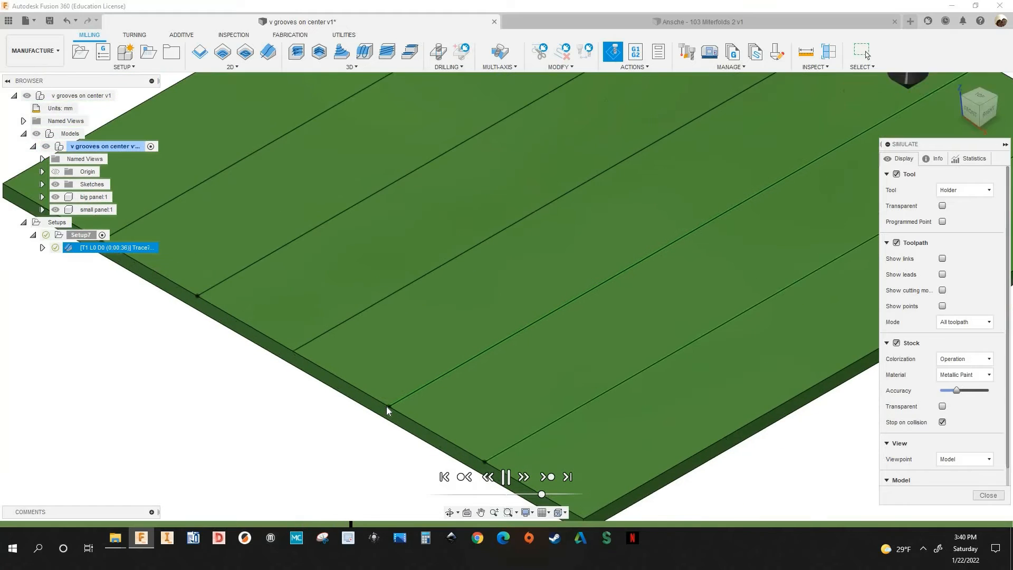
{"action": "scroll", "coordinate": [387, 407], "scroll_direction": "up", "scroll_amount": 3}
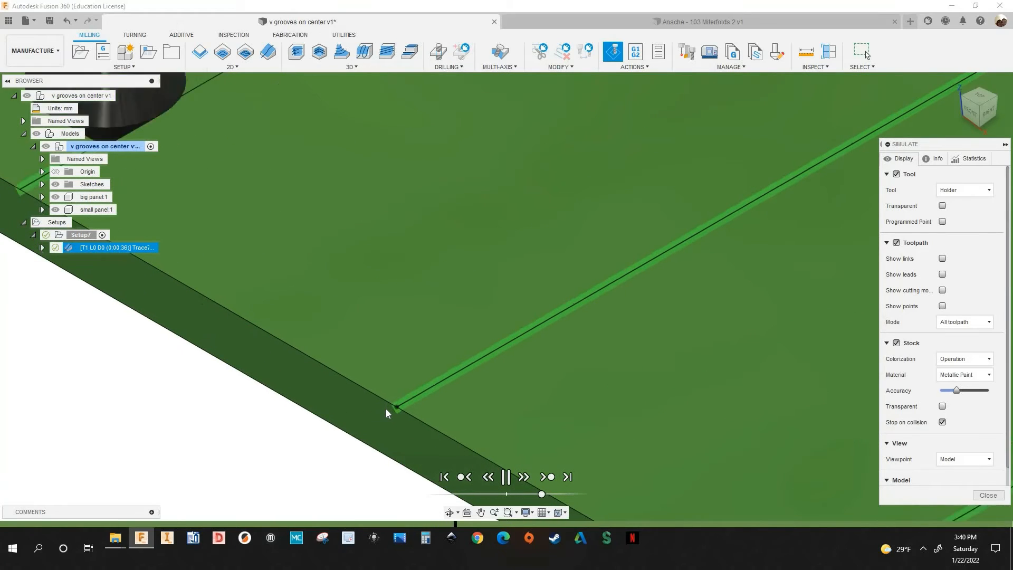
{"action": "scroll", "coordinate": [230, 311], "scroll_direction": "down", "scroll_amount": 4}
{"action": "scroll", "coordinate": [256, 342], "scroll_direction": "up", "scroll_amount": 3}
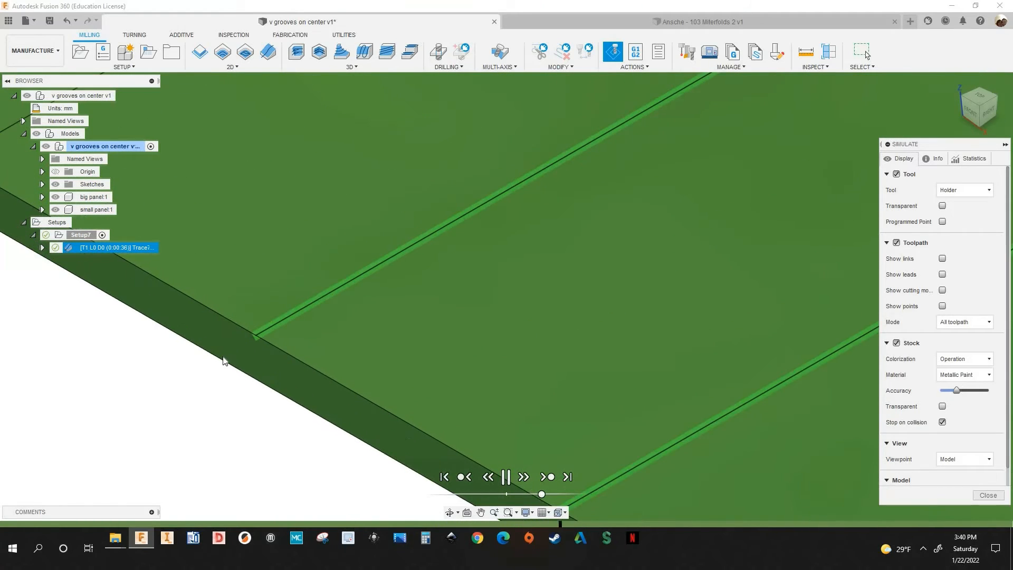
{"action": "scroll", "coordinate": [223, 356], "scroll_direction": "down", "scroll_amount": 5}
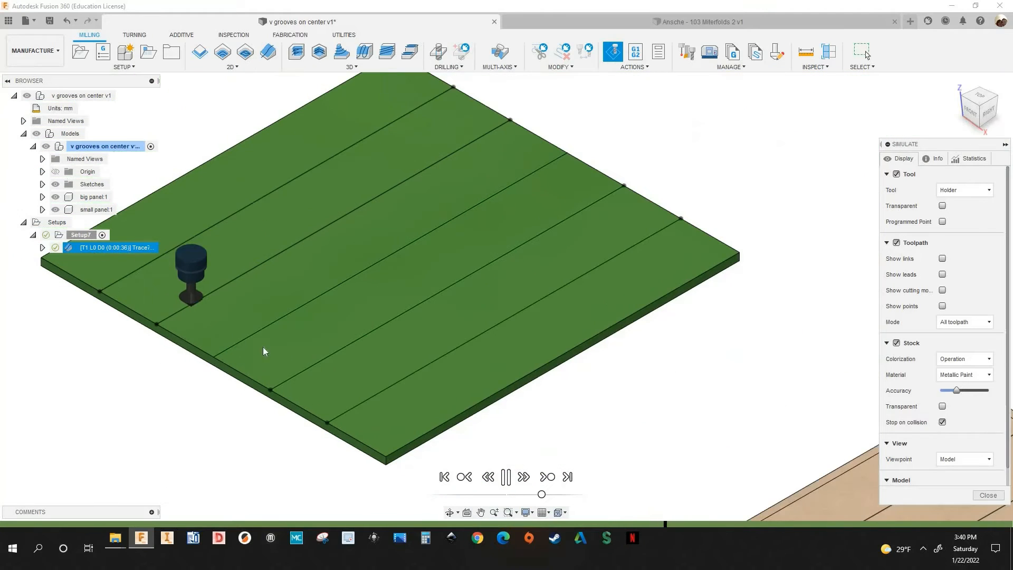
{"action": "scroll", "coordinate": [142, 337], "scroll_direction": "down", "scroll_amount": 3}
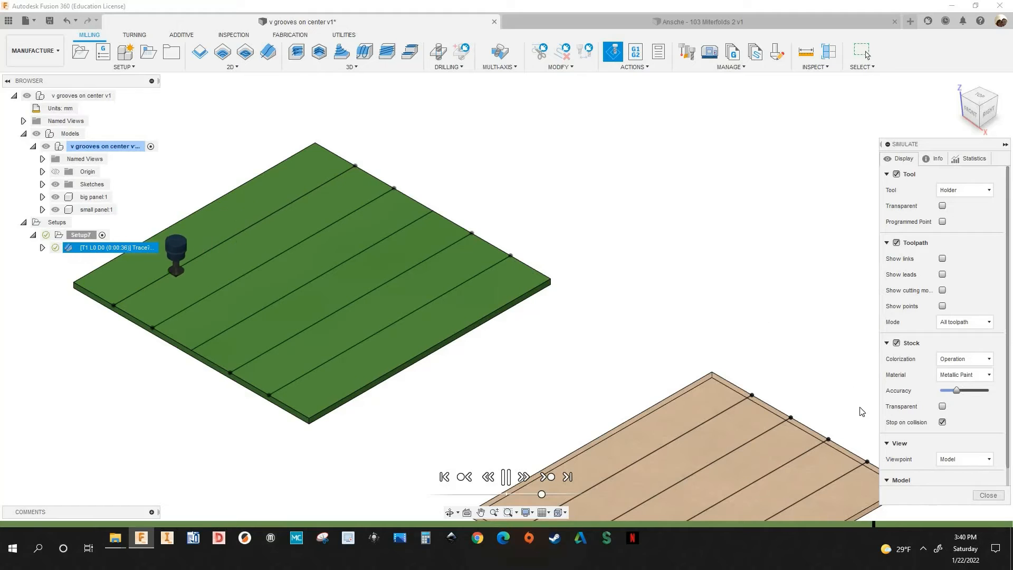
{"action": "left_click", "coordinate": [994, 497]}
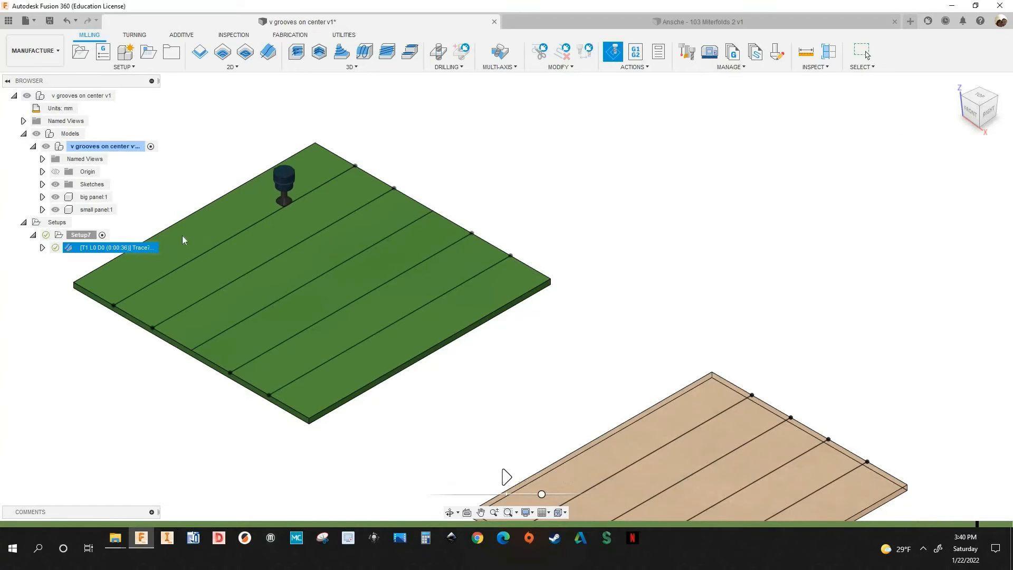
Edit the big panel's Trace toolpath to set its axial stock to leave to -7 mm, and accept the change
{"action": "right_click", "coordinate": [126, 251]}
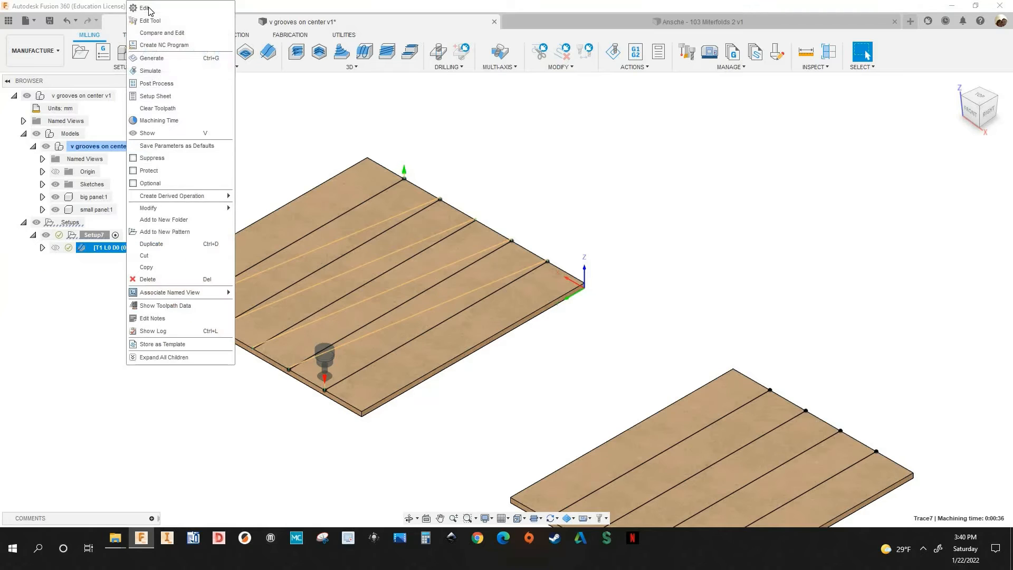
{"action": "left_click", "coordinate": [928, 166]}
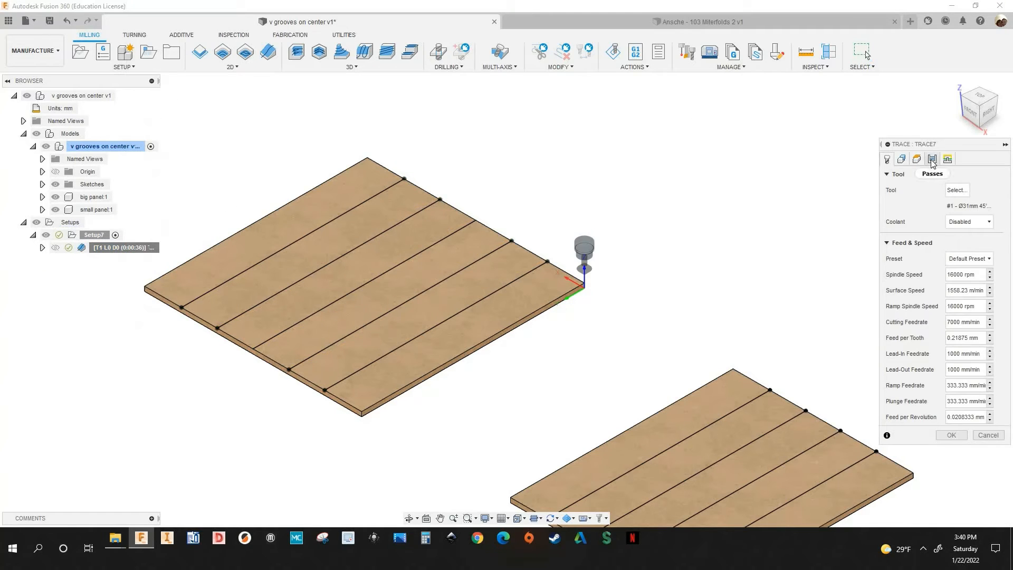
{"action": "left_click", "coordinate": [932, 159]}
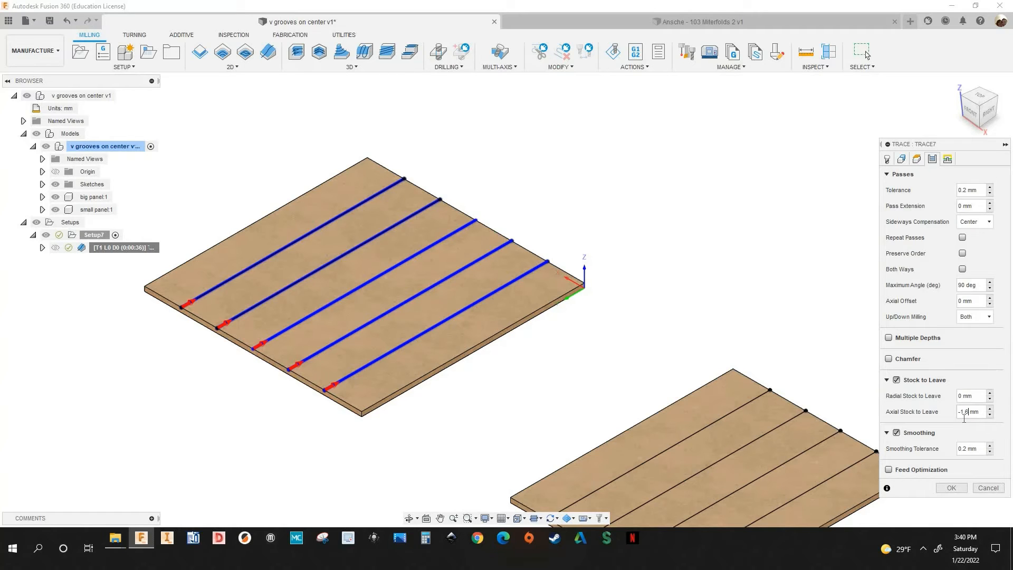
{"action": "key", "text": "BackSpace"}
{"action": "key", "text": "BackSpace"}
{"action": "type", "text": "7"}
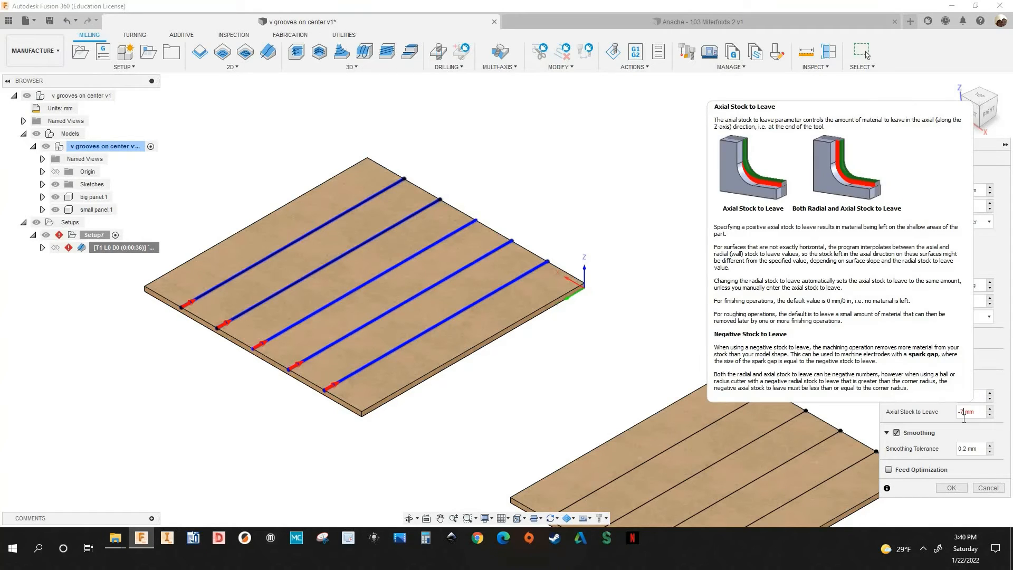
{"action": "left_click", "coordinate": [951, 488]}
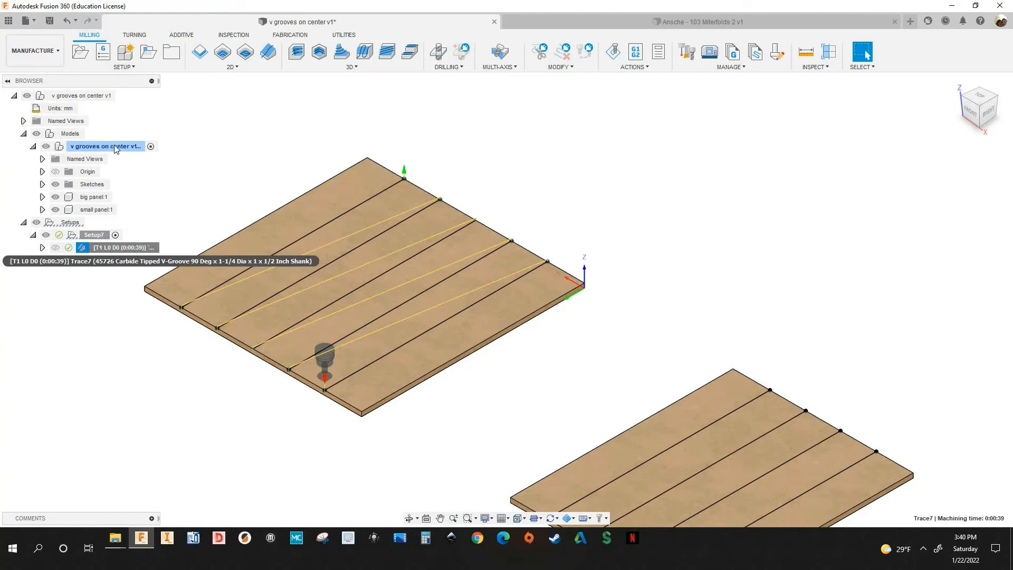
Simulate the revised Trace toolpath across all the big panel's grooves, and close the simulation
{"action": "right_click", "coordinate": [122, 248]}
{"action": "left_click", "coordinate": [147, 71]}
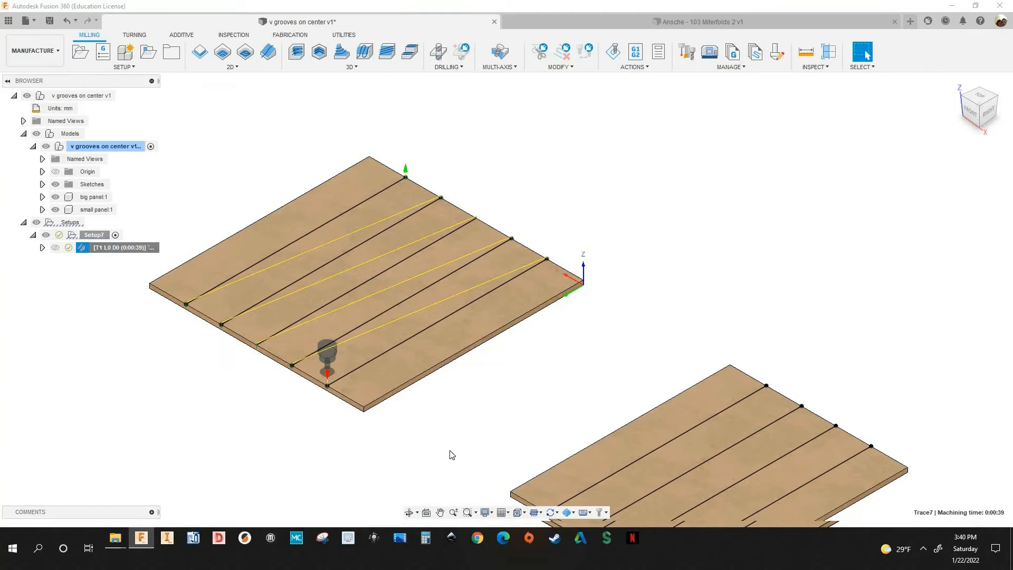
{"action": "left_click", "coordinate": [507, 480]}
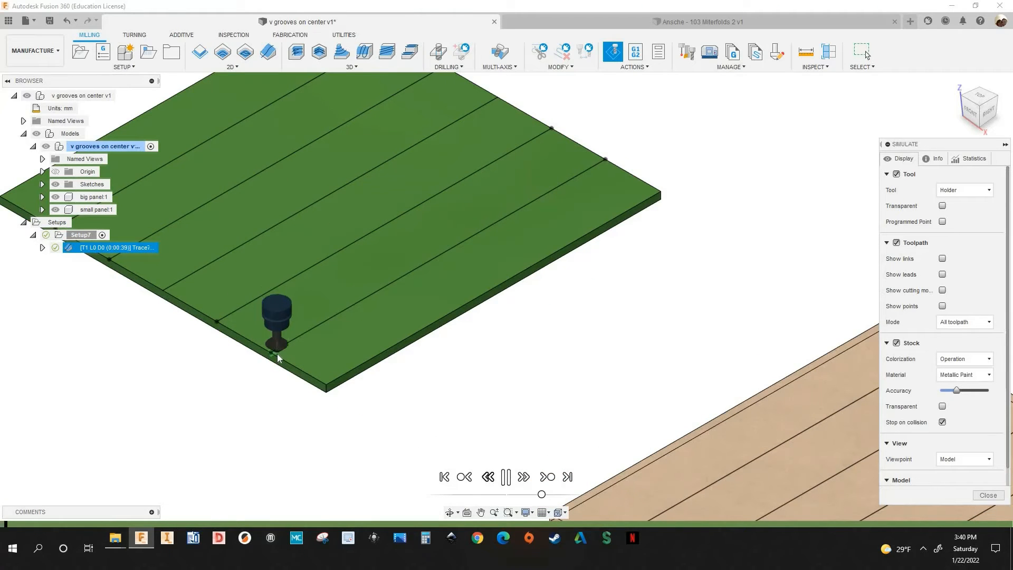
{"action": "scroll", "coordinate": [338, 391], "scroll_direction": "down", "scroll_amount": 3}
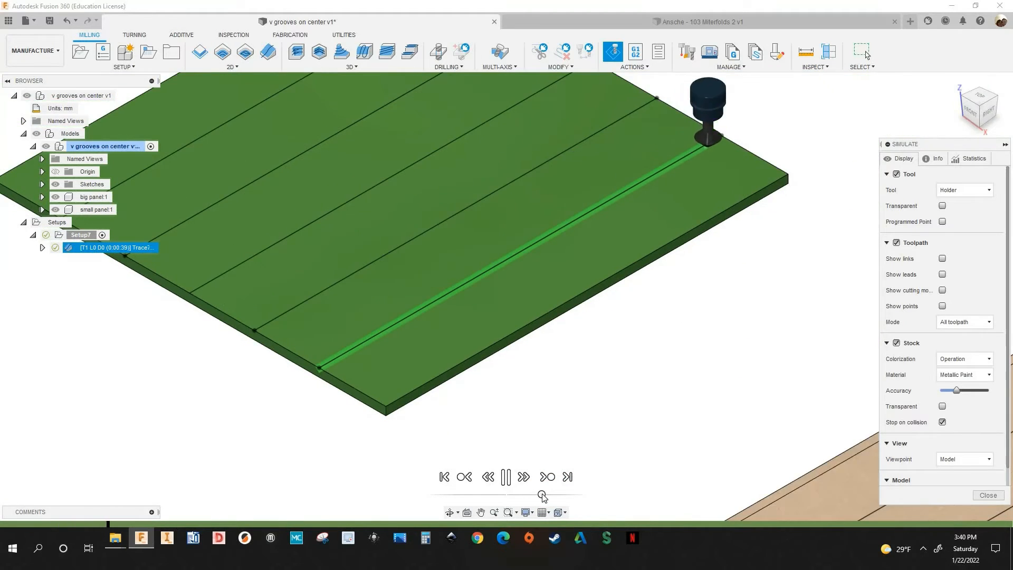
{"action": "scroll", "coordinate": [348, 411], "scroll_direction": "down", "scroll_amount": 4}
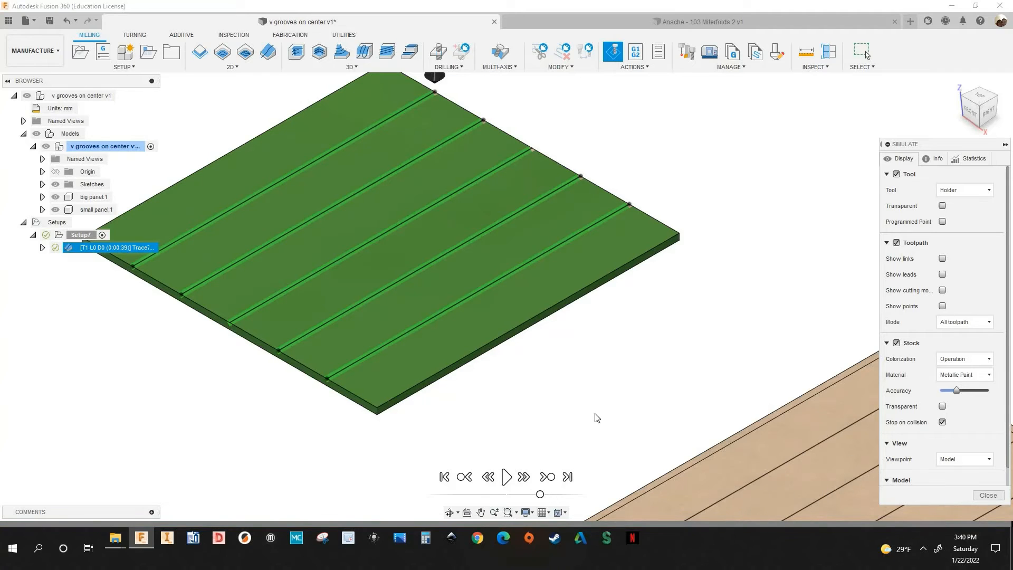
{"action": "scroll", "coordinate": [560, 363], "scroll_direction": "down", "scroll_amount": 3}
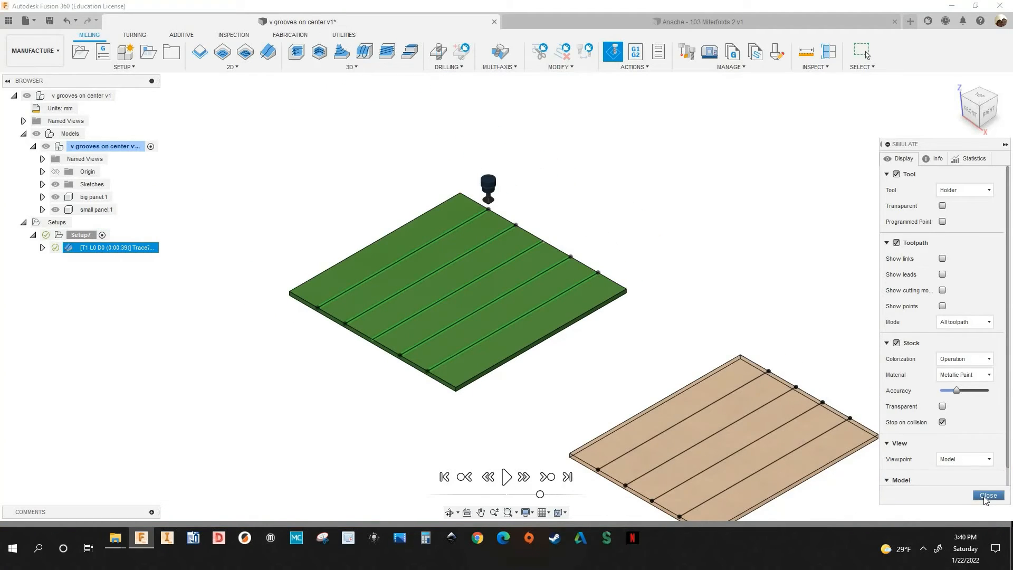
{"action": "key", "text": "Escape"}
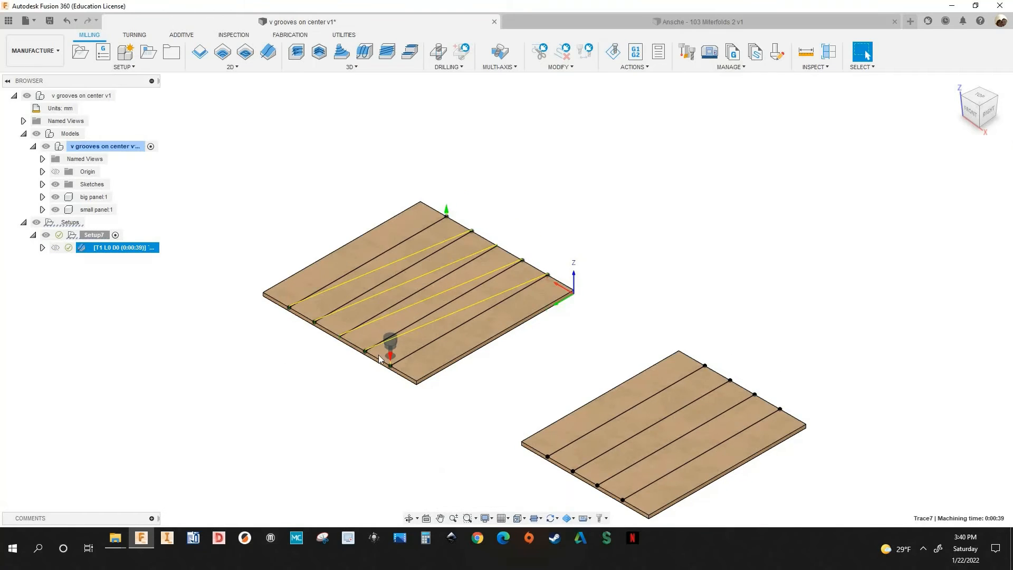
Examine the toolpath's plunge depth at the groove line ends along the big panel's edge
{"action": "scroll", "coordinate": [362, 362], "scroll_direction": "up", "scroll_amount": 5}
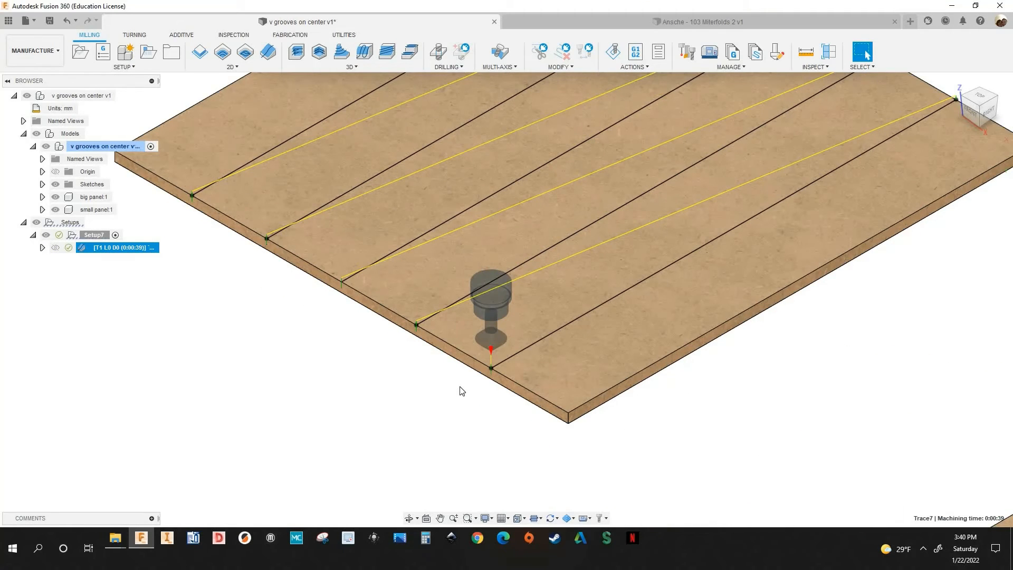
{"action": "scroll", "coordinate": [376, 343], "scroll_direction": "down", "scroll_amount": 2}
{"action": "scroll", "coordinate": [423, 323], "scroll_direction": "up", "scroll_amount": 3}
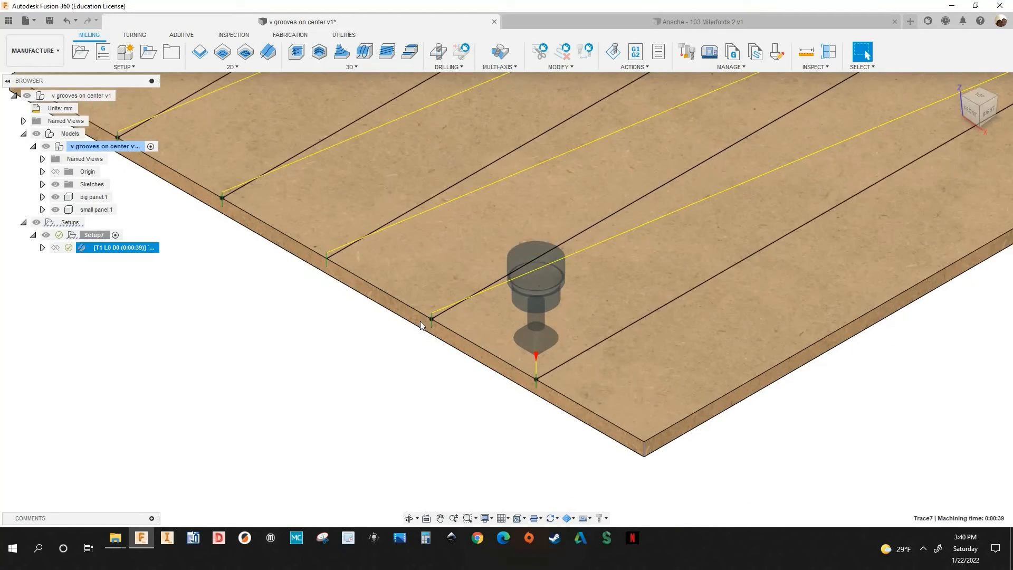
{"action": "scroll", "coordinate": [610, 431], "scroll_direction": "up", "scroll_amount": 2}
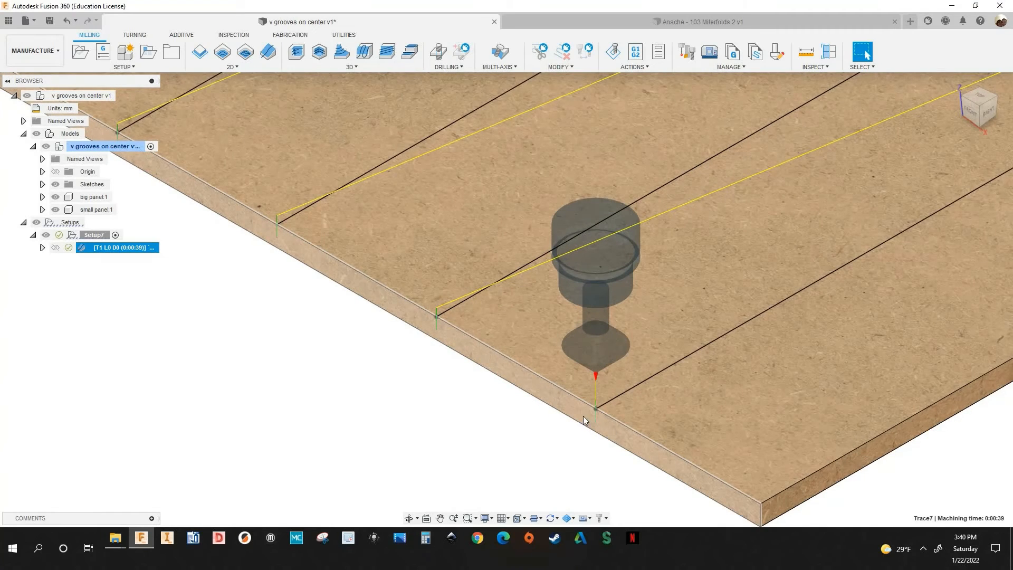
{"action": "scroll", "coordinate": [583, 416], "scroll_direction": "up", "scroll_amount": 2}
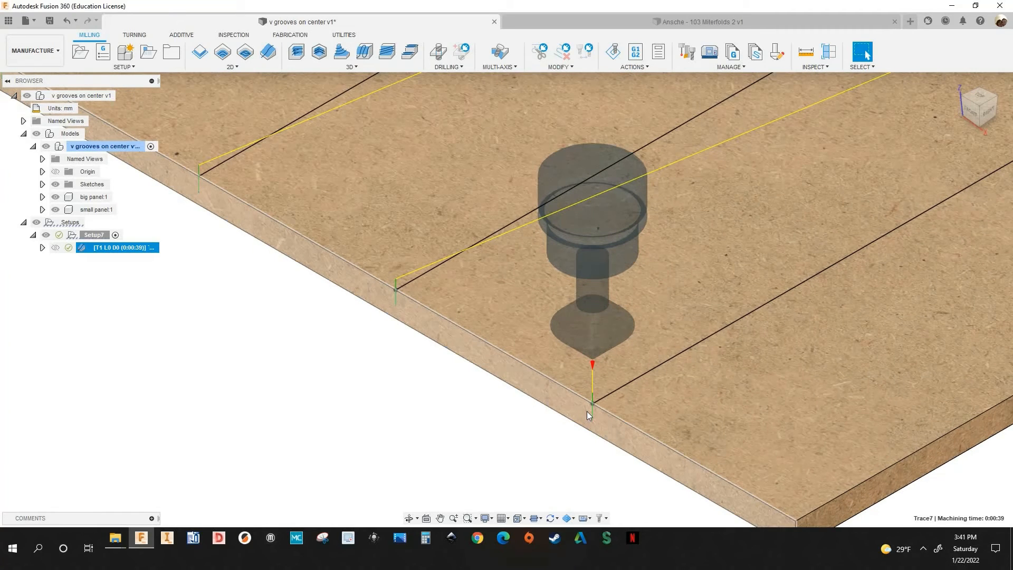
{"action": "scroll", "coordinate": [598, 417], "scroll_direction": "down", "scroll_amount": 1}
{"action": "scroll", "coordinate": [597, 417], "scroll_direction": "up", "scroll_amount": 3}
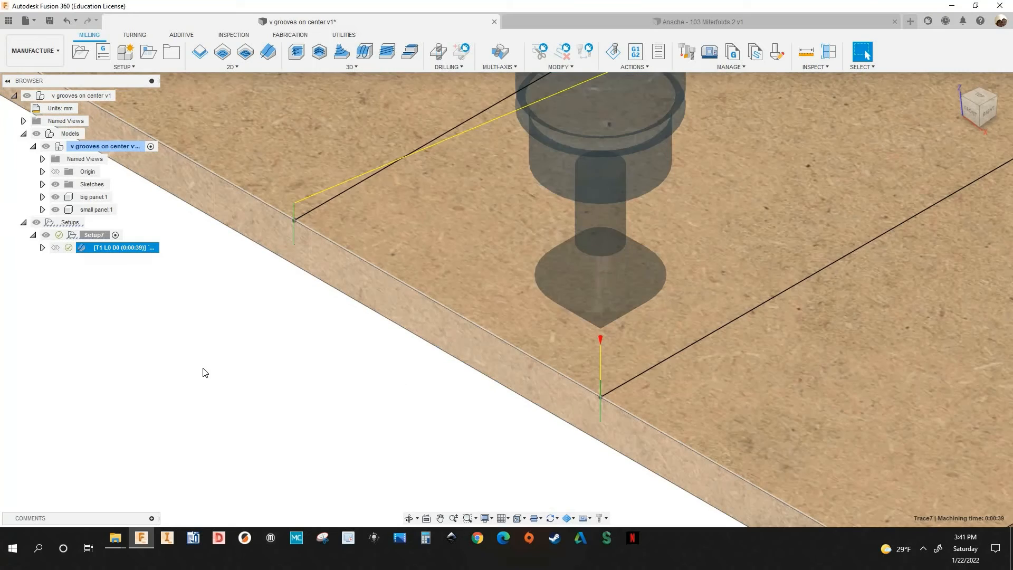
{"action": "scroll", "coordinate": [210, 366], "scroll_direction": "down", "scroll_amount": 6}
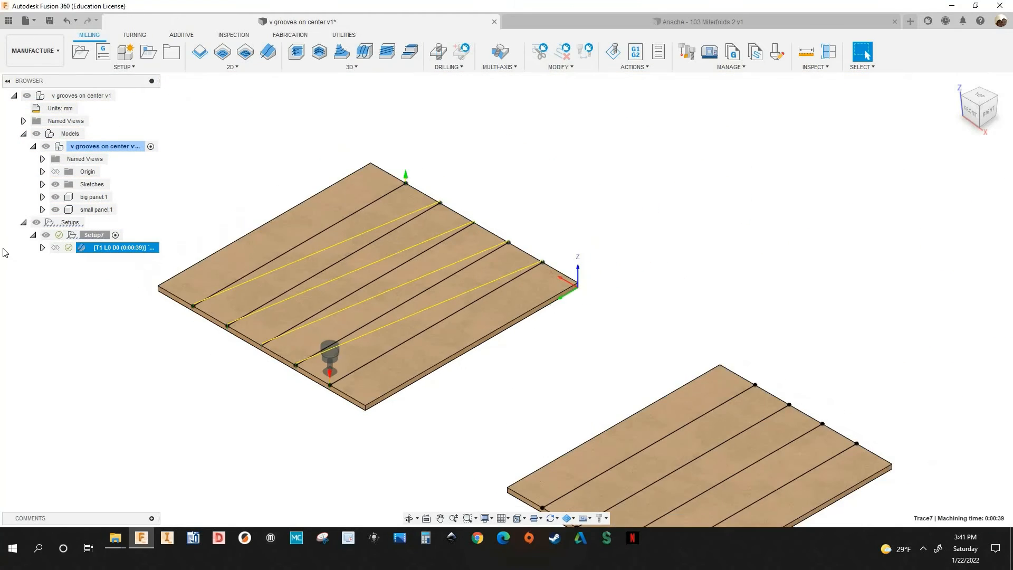
{"action": "scroll", "coordinate": [5, 254], "scroll_direction": "down", "scroll_amount": 1}
{"action": "middle_click_drag", "start_coordinate": [5, 253], "coordinate": [92, 246]}
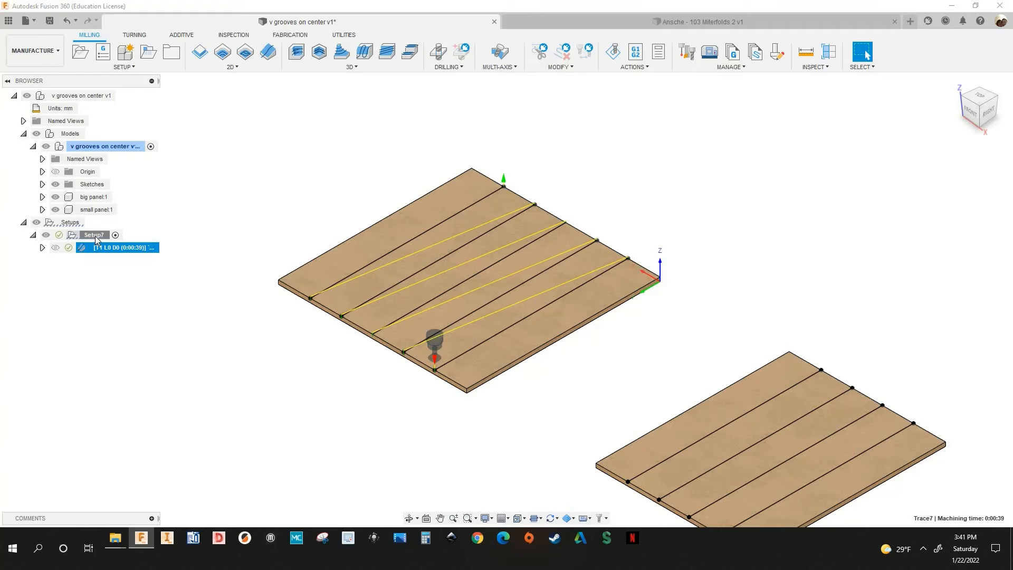
Rename the setup as "big panel"
{"action": "left_click", "coordinate": [95, 235]}
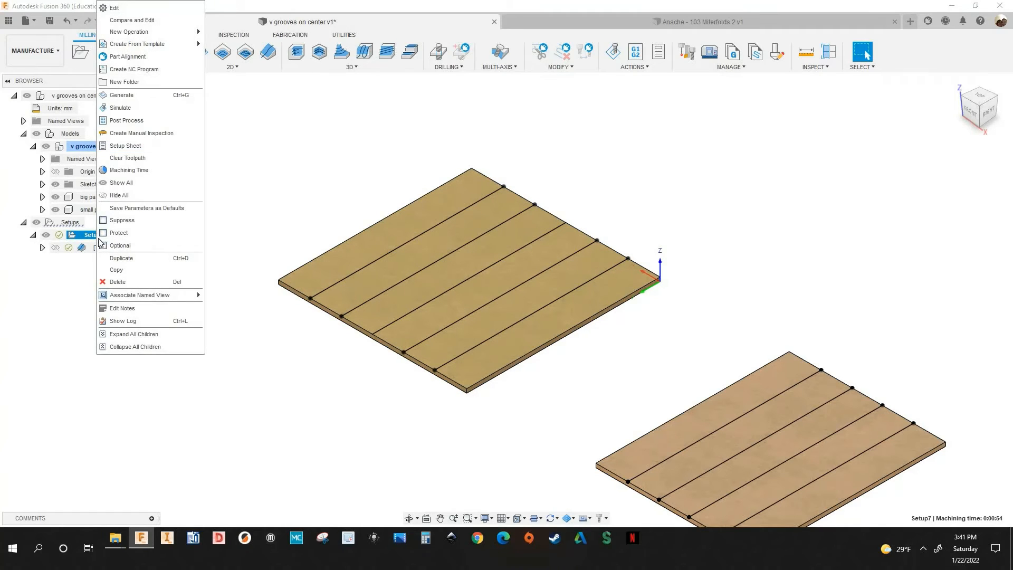
{"action": "left_click", "coordinate": [91, 235]}
{"action": "left_click", "coordinate": [99, 235]}
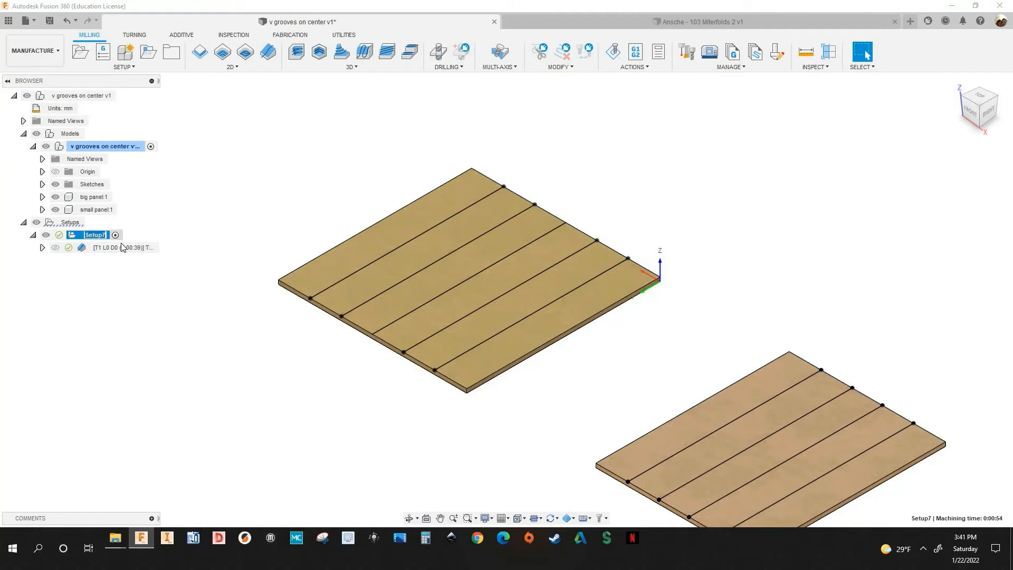
{"action": "type", "text": "bi"}
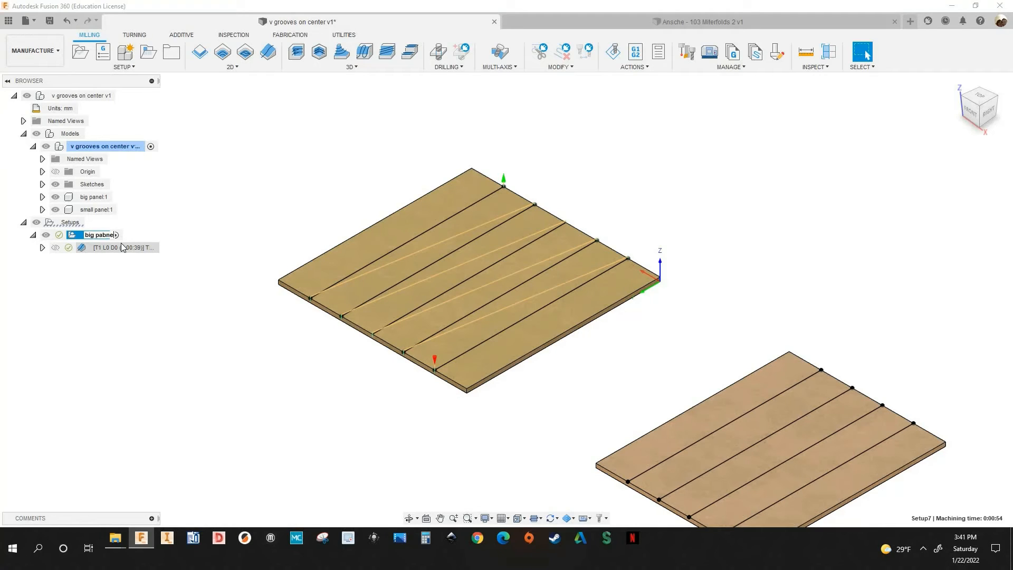
{"action": "type", "text": "g paen"}
{"action": "key", "text": "BackSpace"}
{"action": "key", "text": "BackSpace"}
{"action": "key", "text": "Return"}
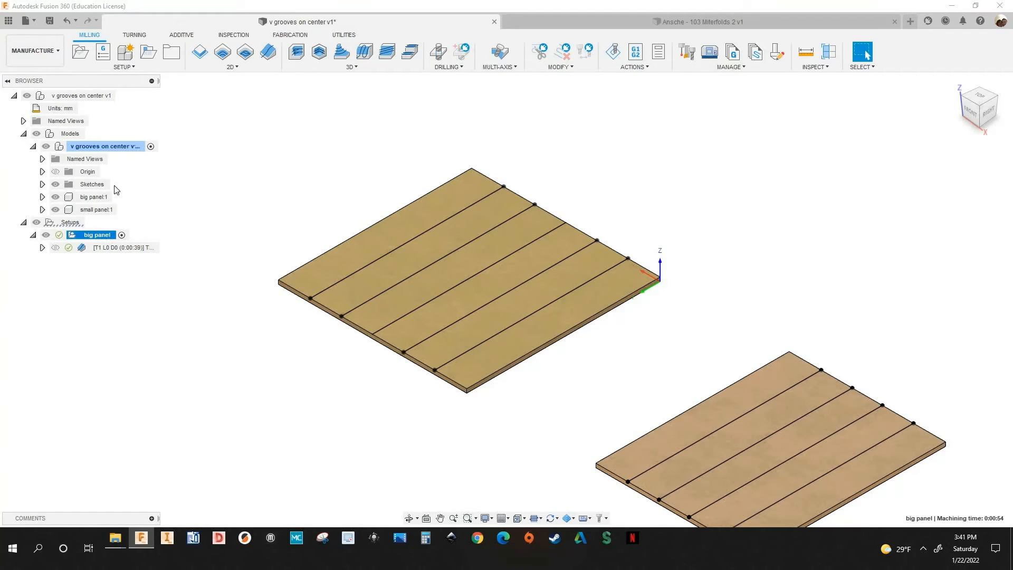
Duplicate the big panel setup and rename the copy as "small panel"
{"action": "right_click", "coordinate": [116, 190]}
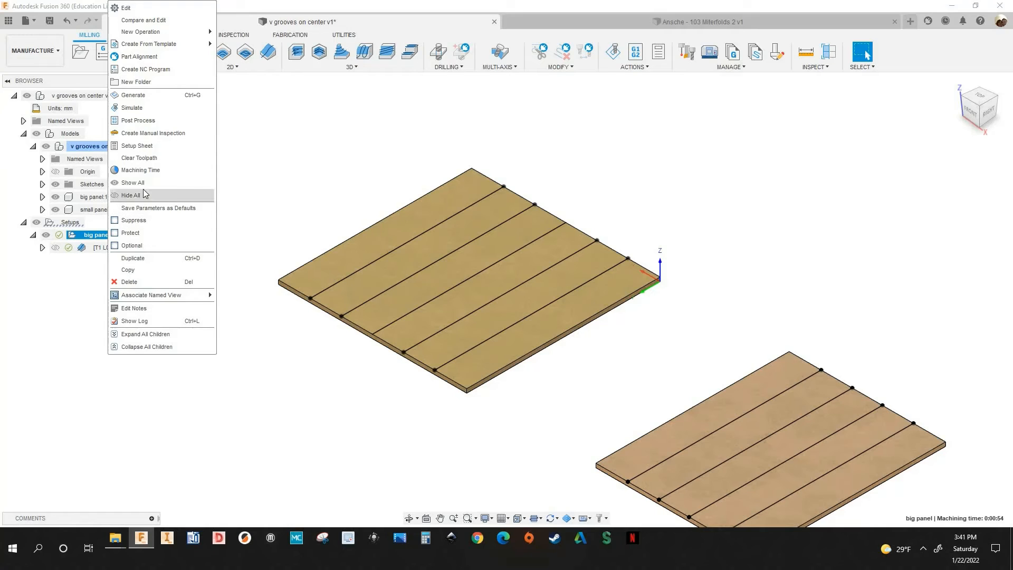
{"action": "left_click", "coordinate": [134, 269]}
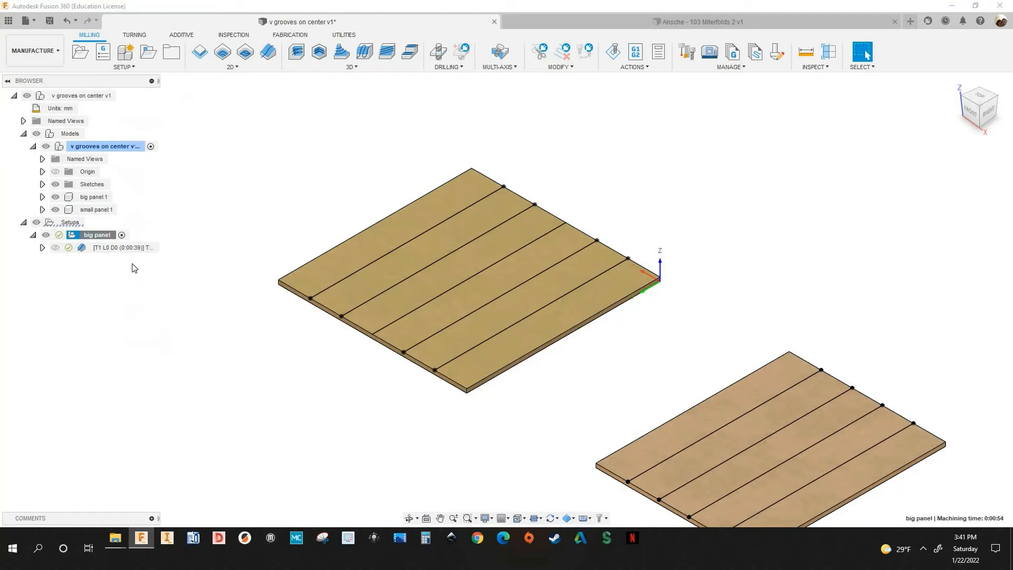
{"action": "left_click", "coordinate": [92, 260]}
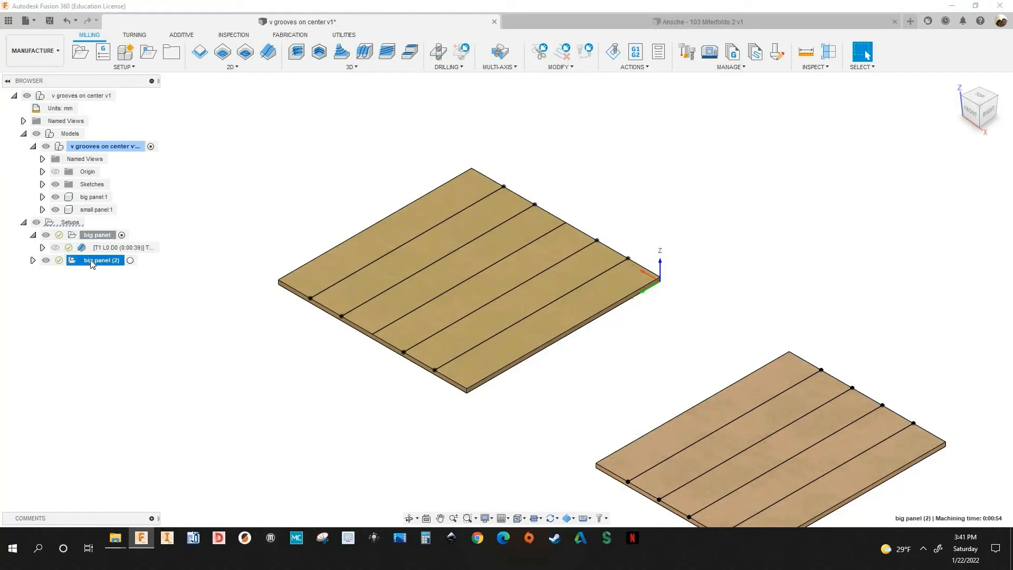
{"action": "left_click", "coordinate": [91, 261]}
{"action": "type", "text": "sa"}
{"action": "key", "text": "Return"}
Edit the small panel setup to replace its model with the small panel body
{"action": "right_click", "coordinate": [95, 262]}
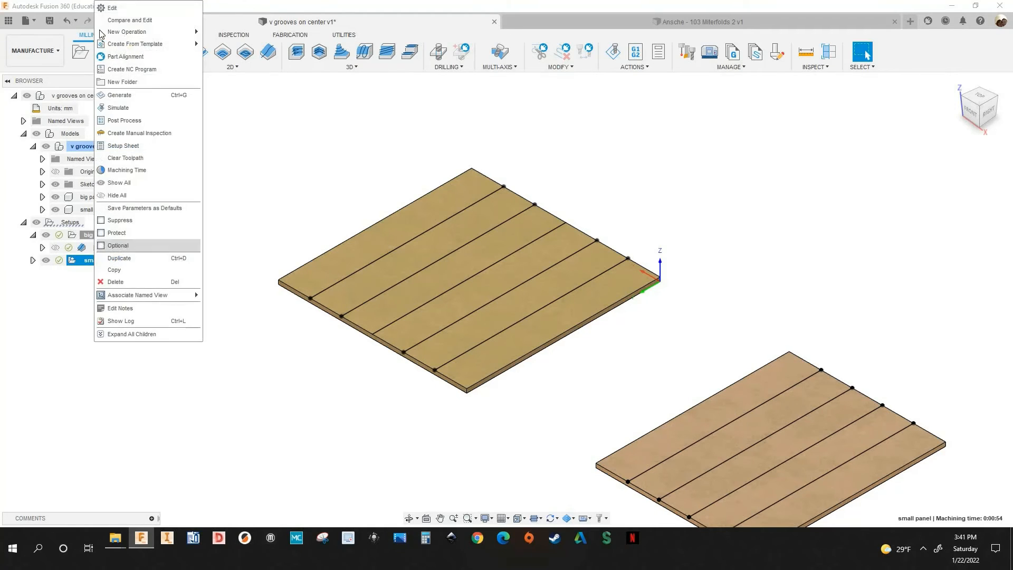
{"action": "key", "text": "Return"}
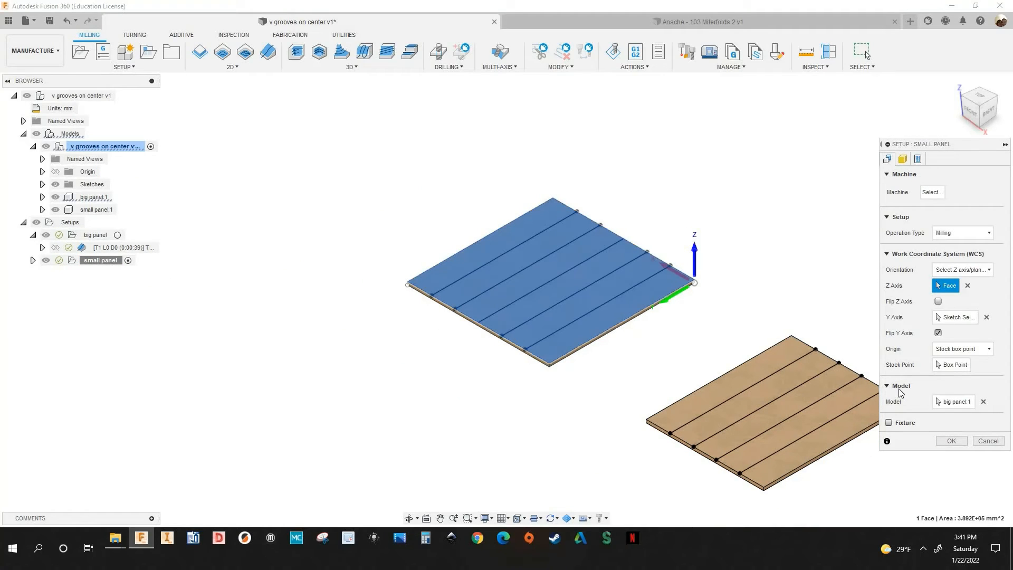
{"action": "left_click", "coordinate": [983, 402]}
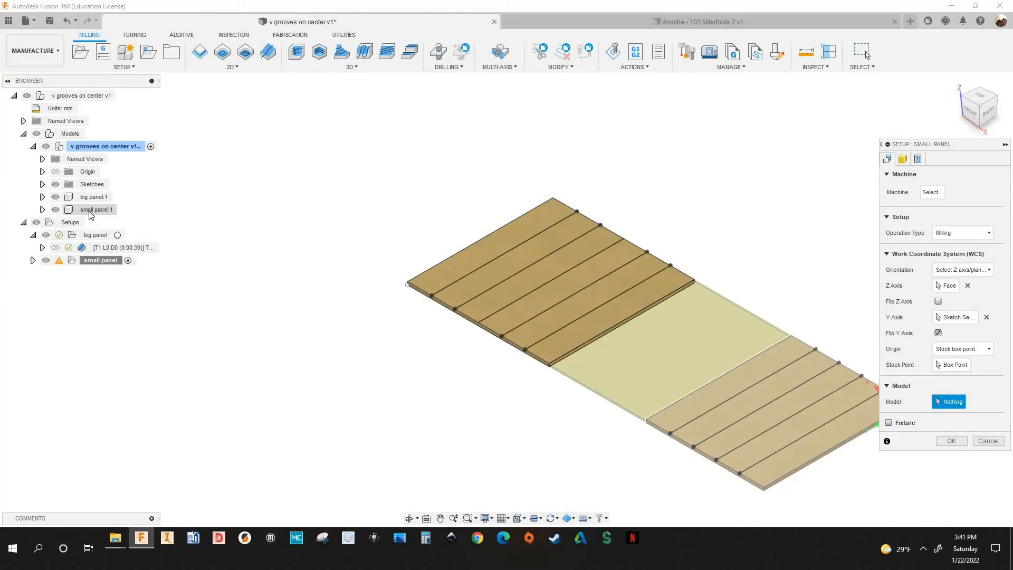
{"action": "left_click", "coordinate": [760, 411]}
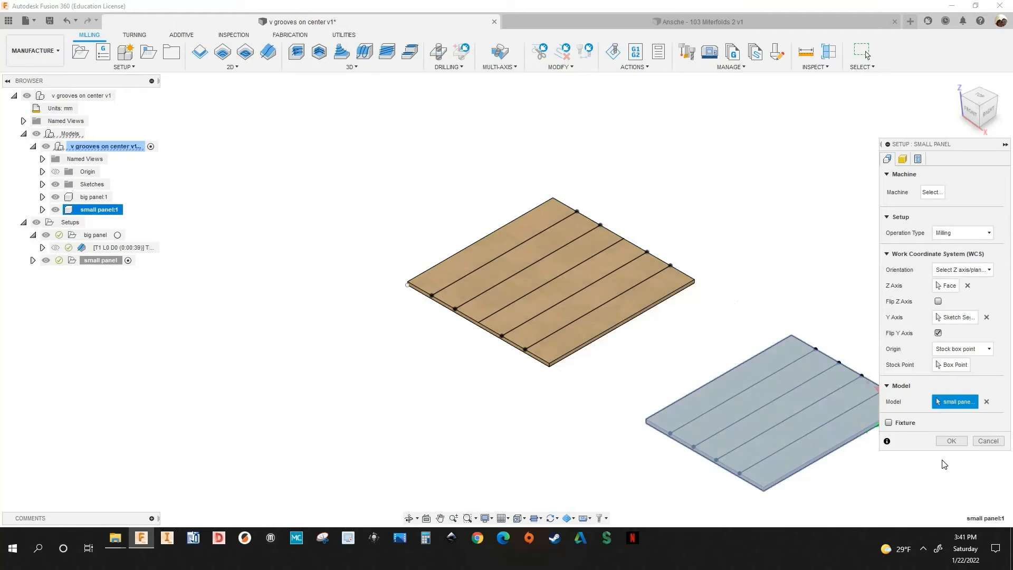
Change the small panel setup's program name to "v_grooves_smallpanel" and accept the setup changes
{"action": "left_click", "coordinate": [918, 159]}
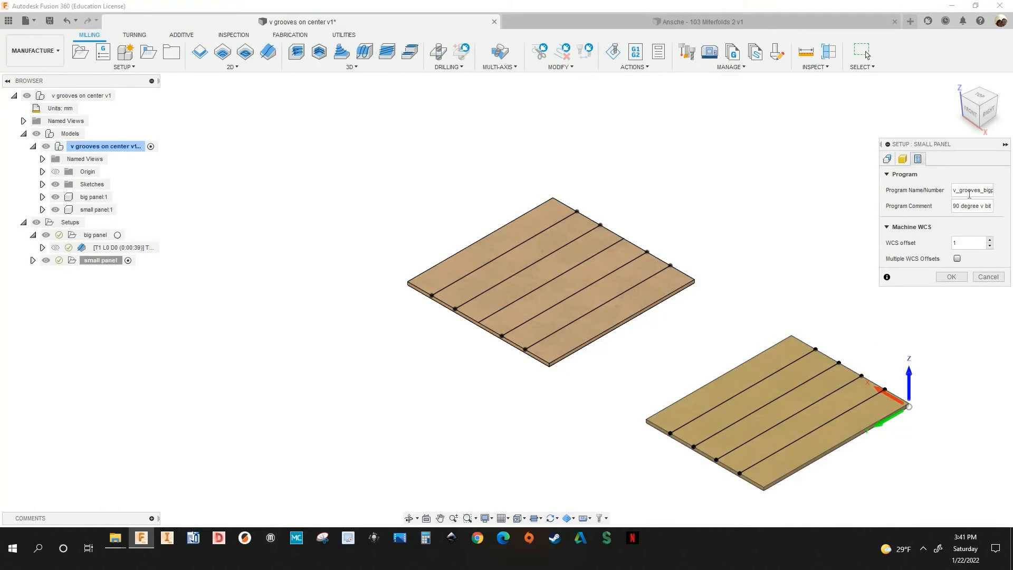
{"action": "left_click_drag", "start_coordinate": [984, 190], "coordinate": [1006, 192]}
{"action": "type", "text": "smallpanel"}
{"action": "key", "text": "Return"}
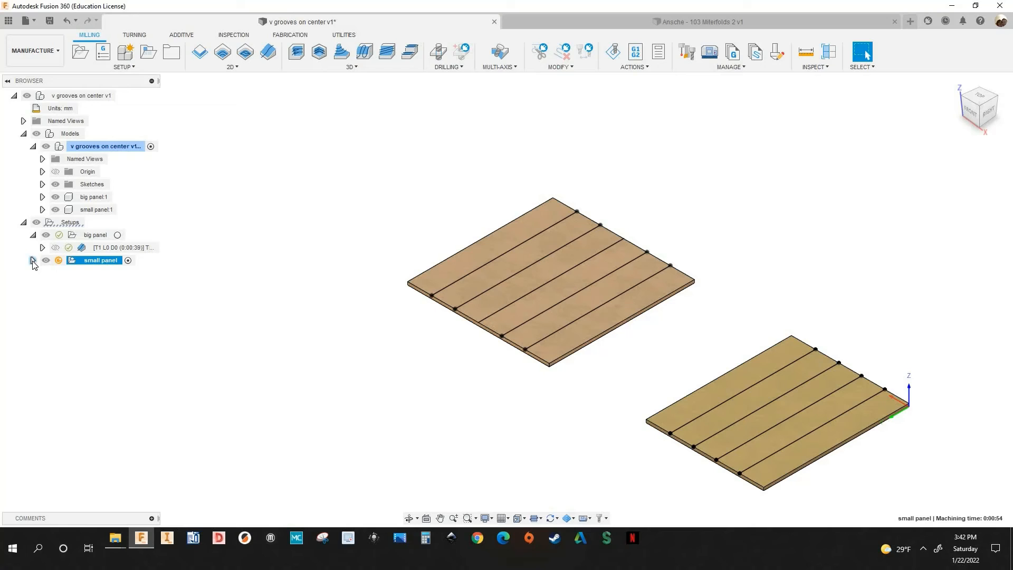
Edit the small panel setup's Trace toolpath and clear its curve selections on the big panel
{"action": "left_click", "coordinate": [33, 261]}
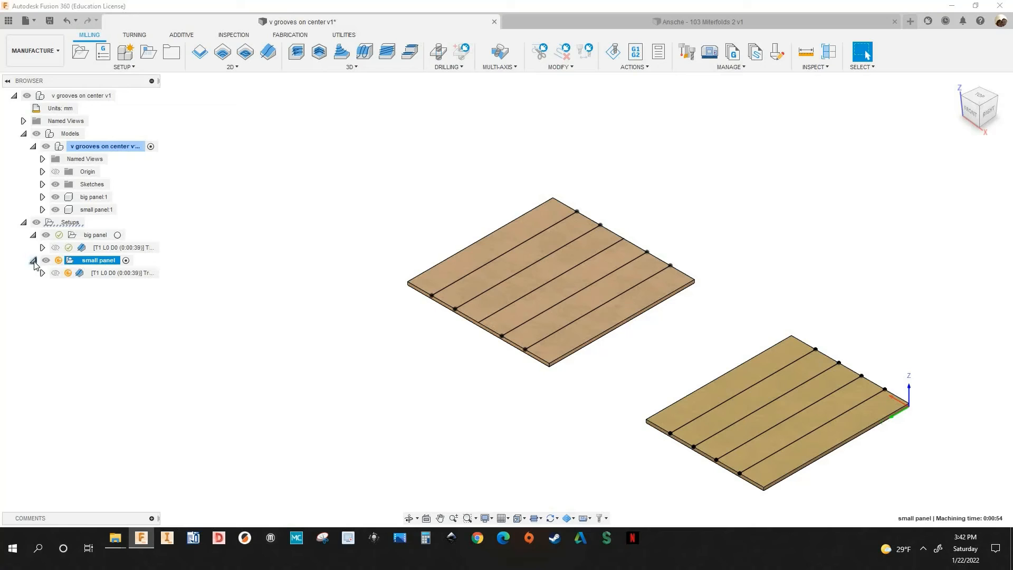
{"action": "left_click", "coordinate": [104, 273]}
{"action": "right_click", "coordinate": [104, 274]}
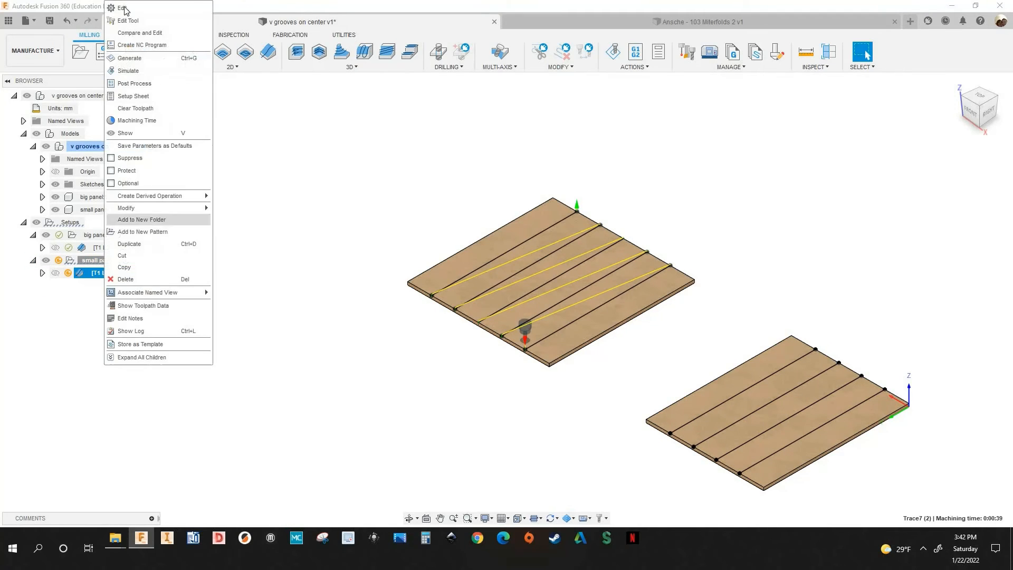
{"action": "key", "text": "Up"}
{"action": "key", "text": "Return"}
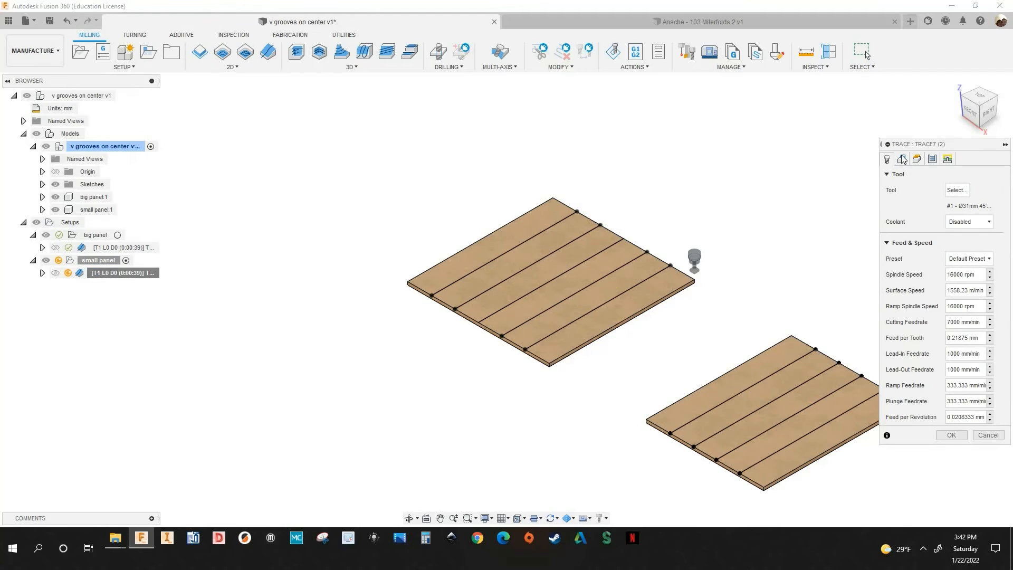
{"action": "left_click", "coordinate": [902, 159]}
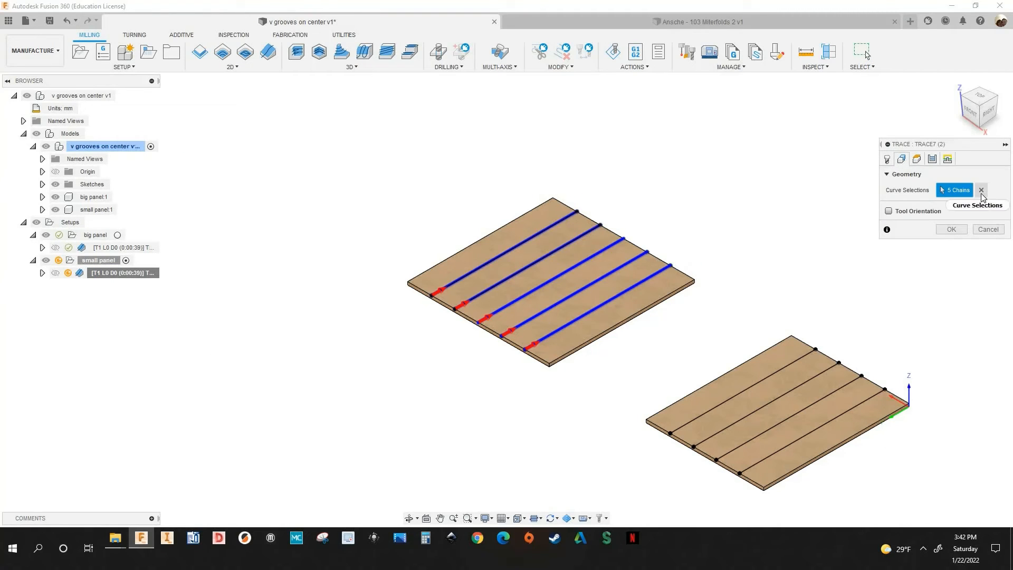
{"action": "left_click", "coordinate": [982, 191]}
Select the four groove lines on the small panel as the Trace geometry, and accept the toolpath
{"action": "middle_click_drag", "start_coordinate": [632, 406], "coordinate": [614, 402]}
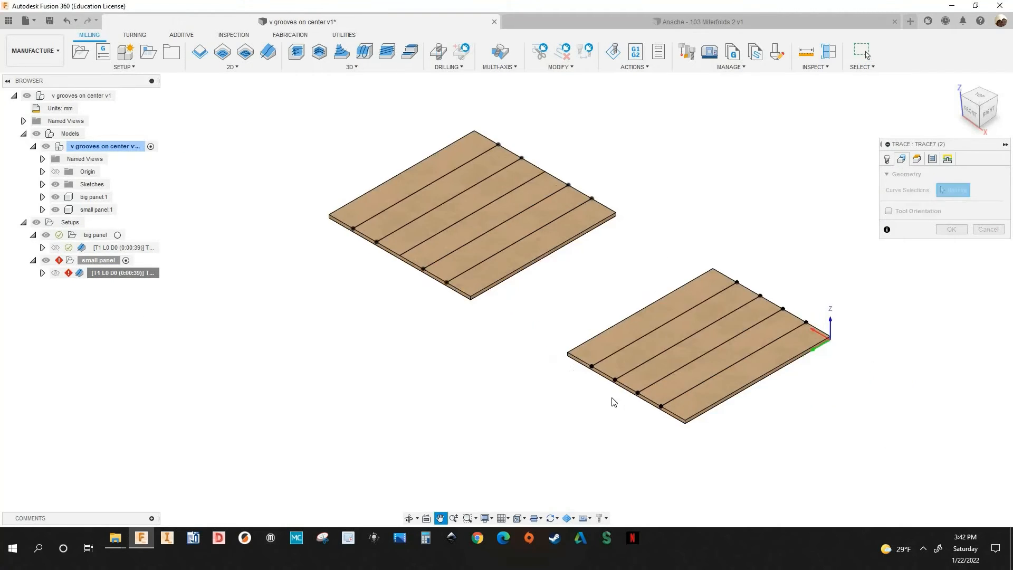
{"action": "scroll", "coordinate": [590, 374], "scroll_direction": "up", "scroll_amount": 5}
{"action": "left_click", "coordinate": [590, 377]}
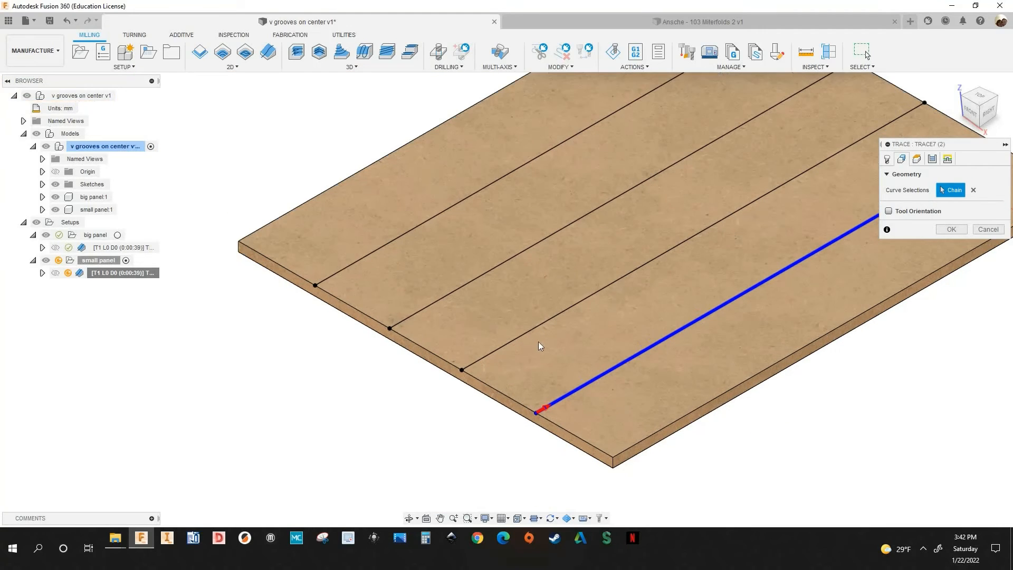
{"action": "left_click", "coordinate": [482, 275]}
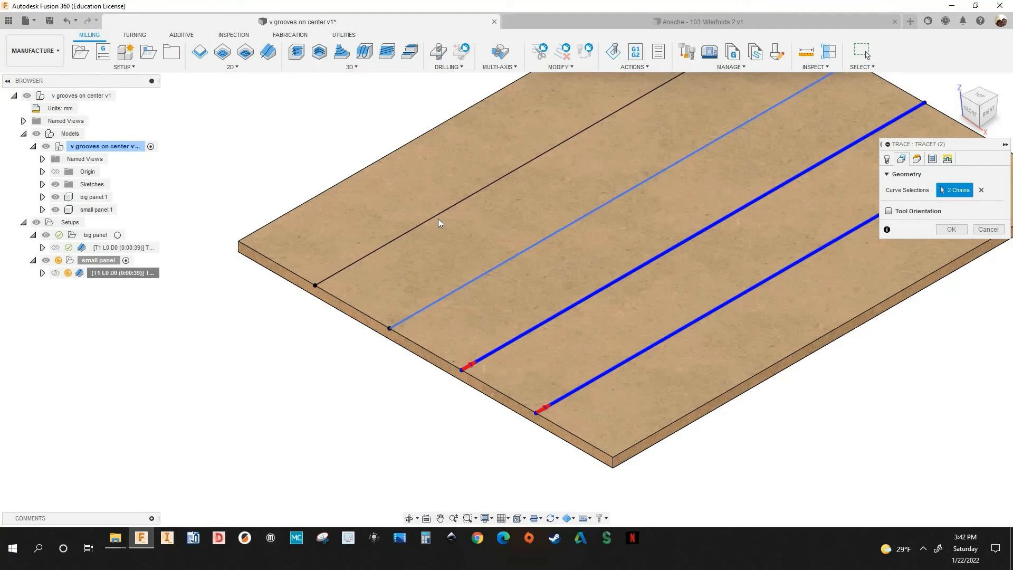
{"action": "left_click", "coordinate": [438, 218]}
{"action": "left_click", "coordinate": [401, 236]}
{"action": "scroll", "coordinate": [376, 348], "scroll_direction": "down", "scroll_amount": 3}
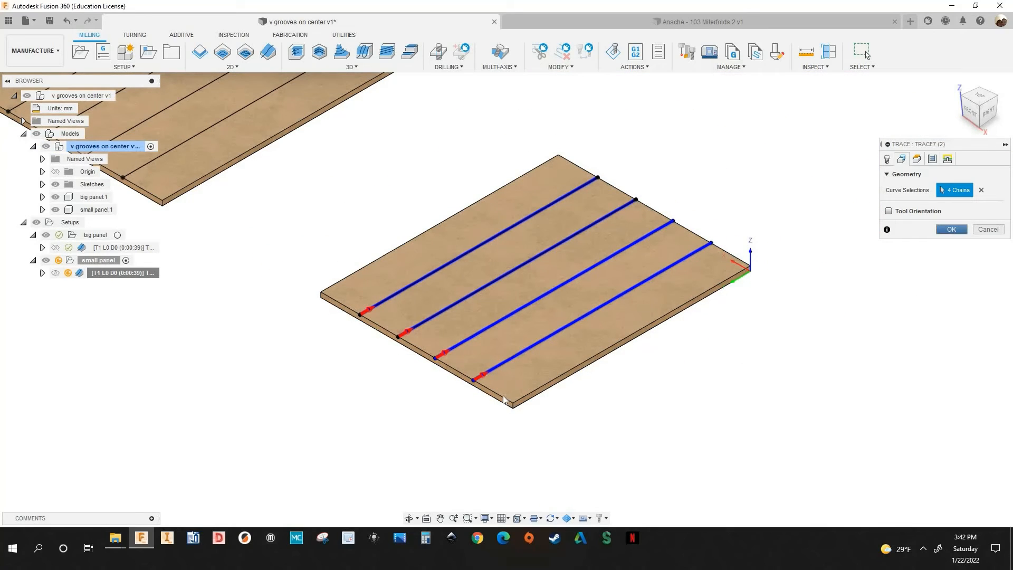
{"action": "key", "text": "Return"}
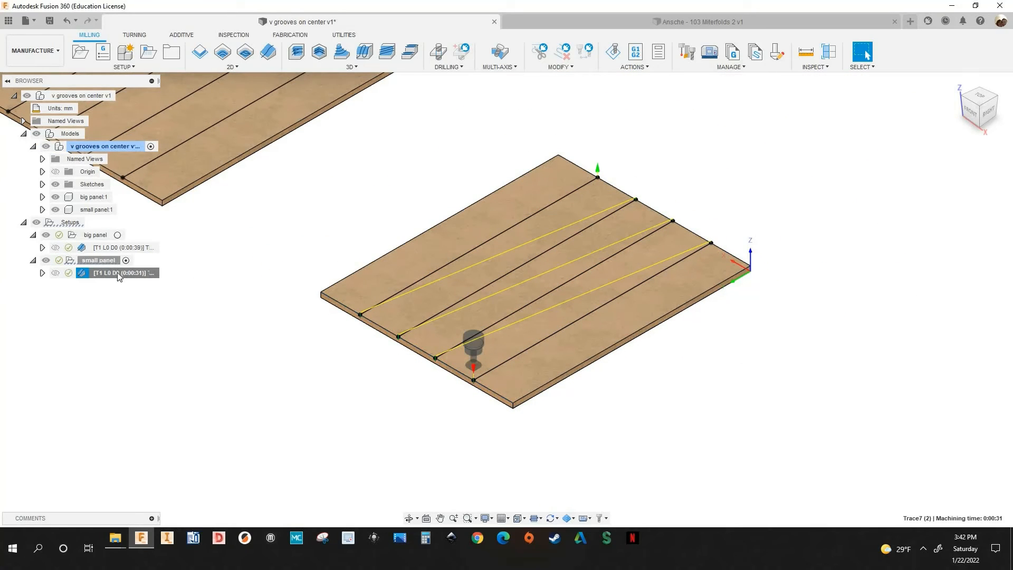
Simulate the small panel's Trace toolpath through all four grooves, and close the simulation
{"action": "right_click", "coordinate": [119, 273]}
{"action": "left_click", "coordinate": [516, 424]}
{"action": "scroll", "coordinate": [515, 456], "scroll_direction": "up", "scroll_amount": 3}
{"action": "left_click", "coordinate": [506, 477]}
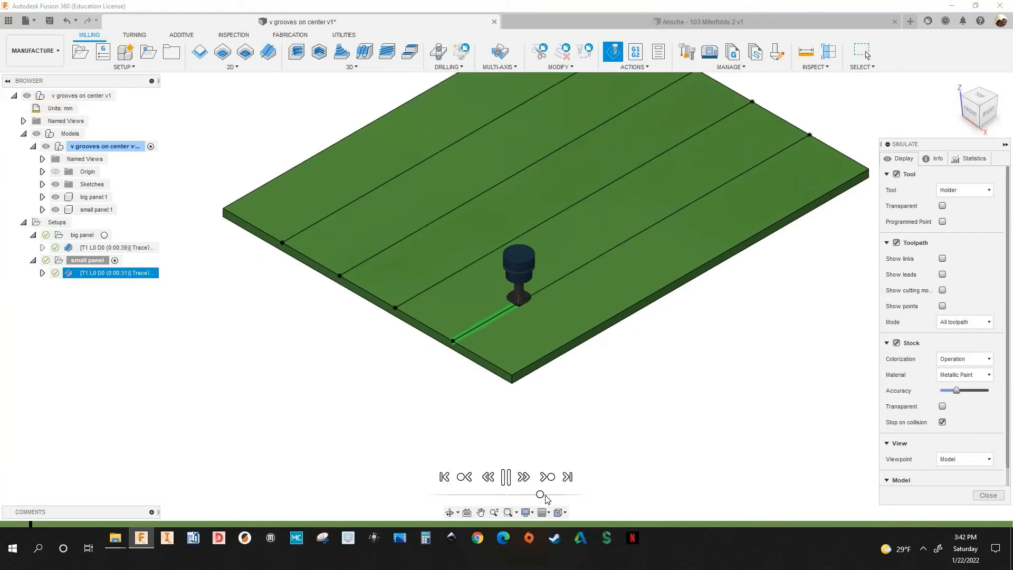
{"action": "scroll", "coordinate": [543, 494], "scroll_direction": "down", "scroll_amount": 2}
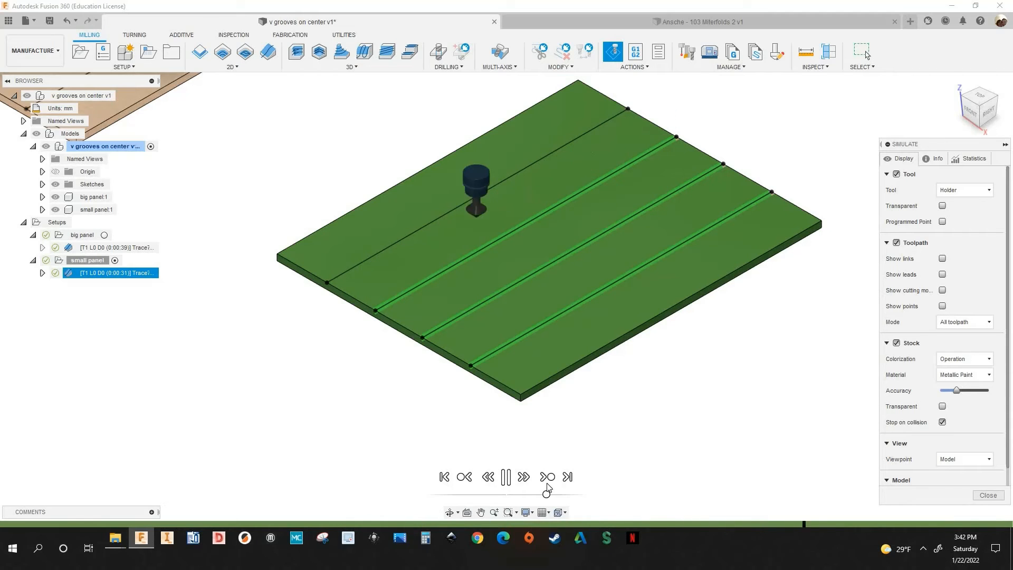
{"action": "left_click", "coordinate": [547, 478]}
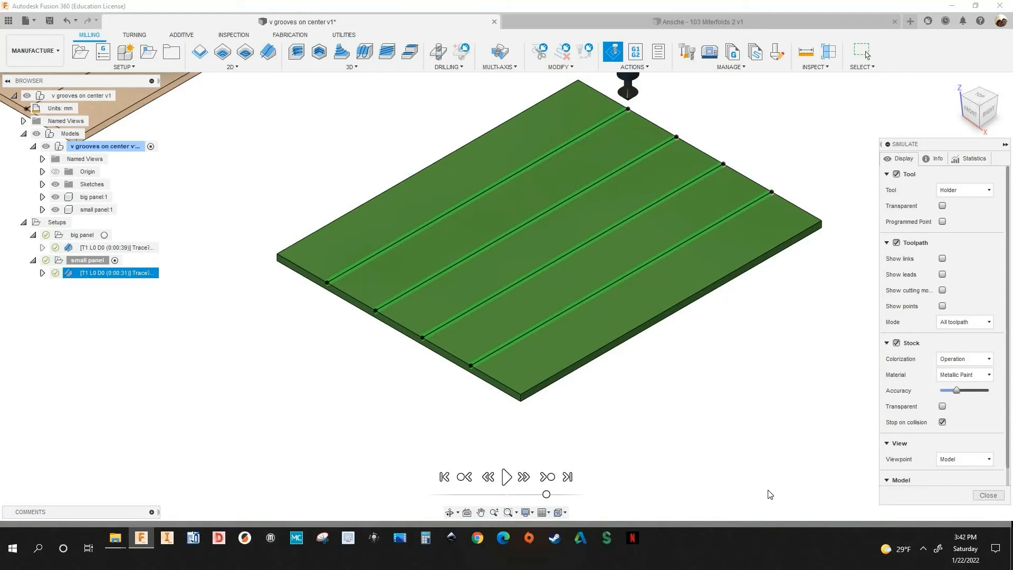
{"action": "left_click", "coordinate": [988, 495]}
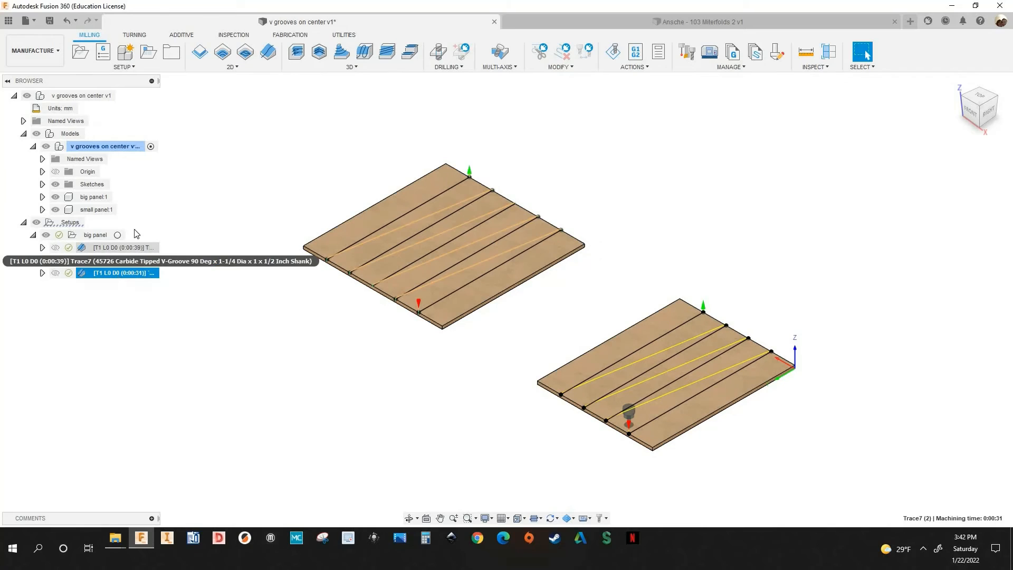
Edit the small panel's Trace toolpath to set its axial stock to leave to -1.6 mm, and accept the change
{"action": "right_click", "coordinate": [120, 273]}
{"action": "left_click", "coordinate": [139, 8]}
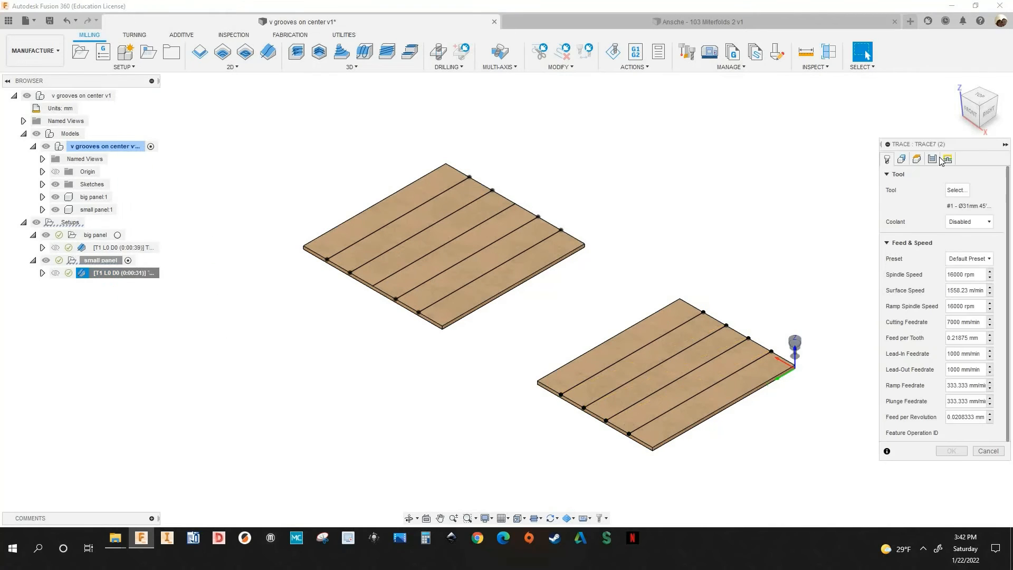
{"action": "left_click", "coordinate": [932, 159]}
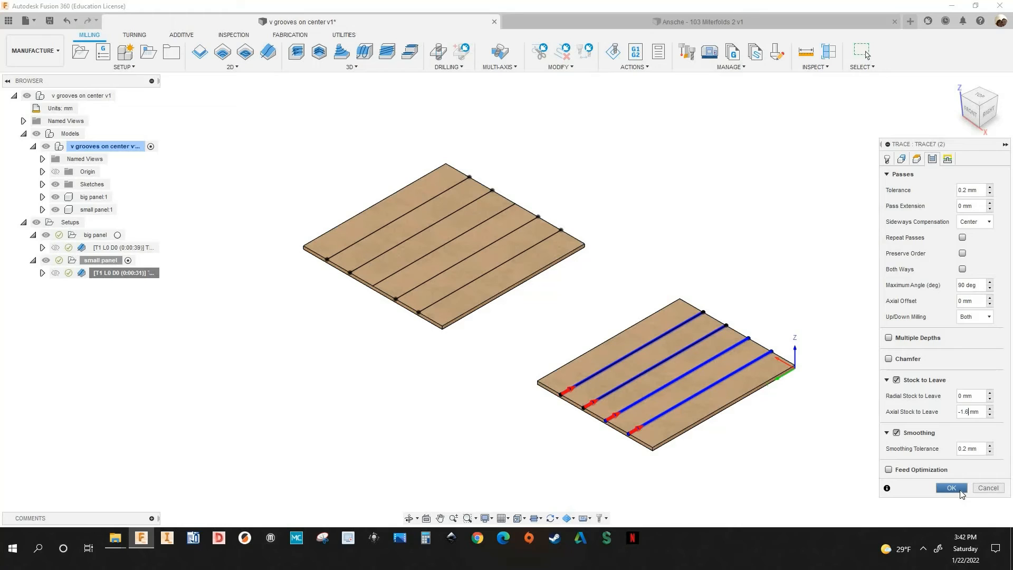
Edit the big panel's Trace toolpath to set its axial stock to leave to -1.6 mm, and accept the change
{"action": "left_click", "coordinate": [134, 247]}
{"action": "right_click", "coordinate": [132, 247]}
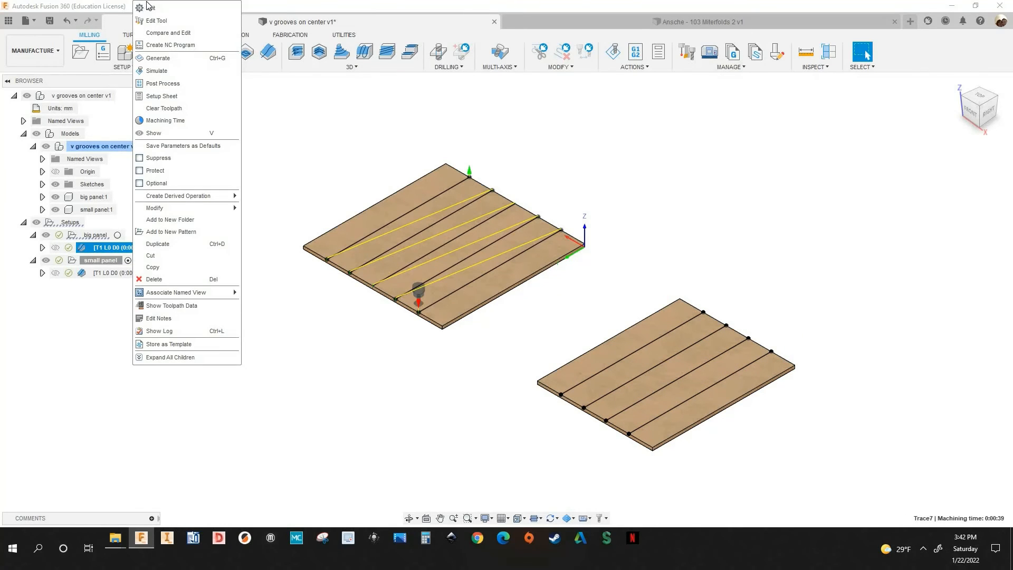
{"action": "left_click", "coordinate": [148, 7]}
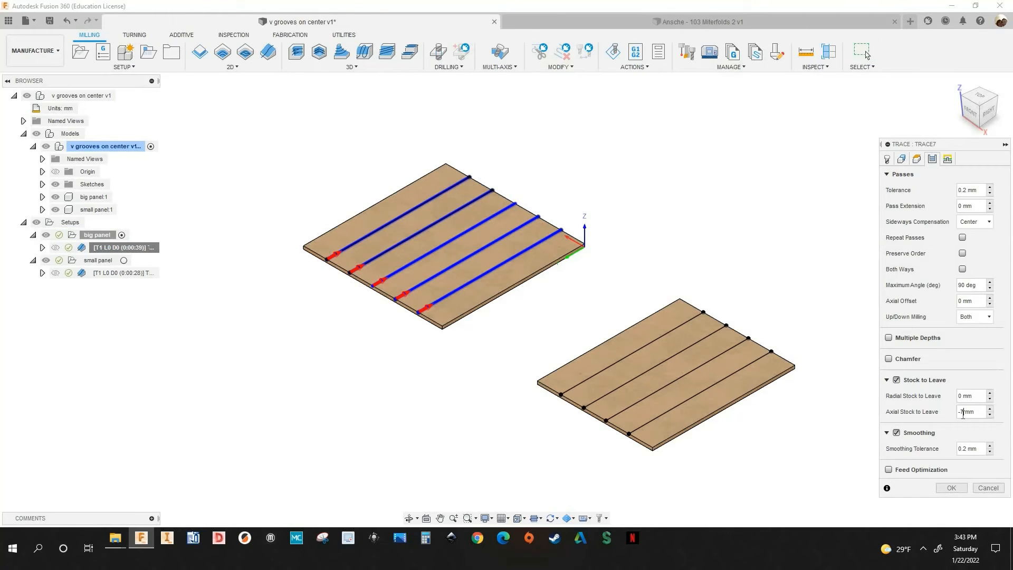
{"action": "type", "text": "1.6"}
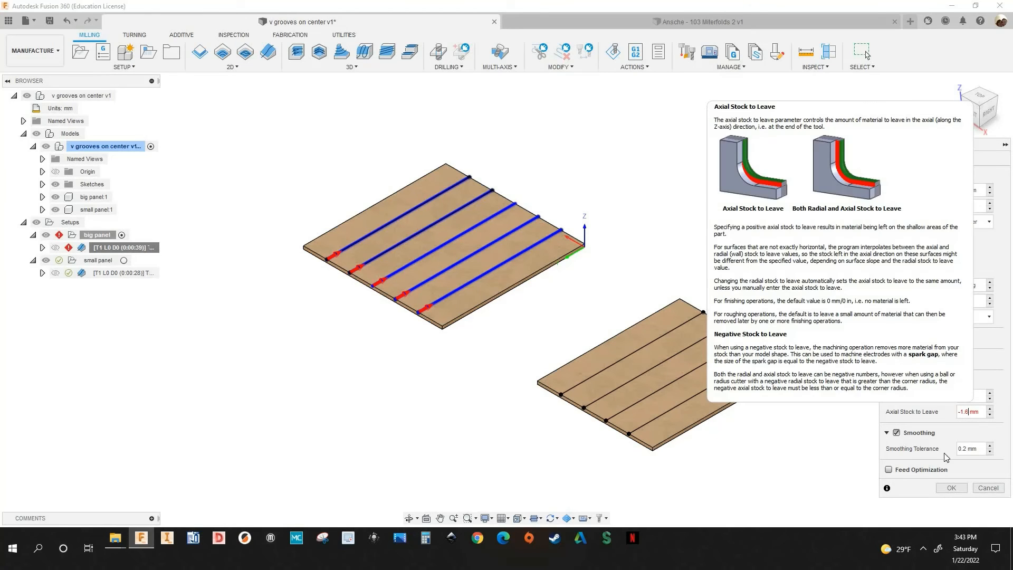
{"action": "left_click", "coordinate": [939, 491]}
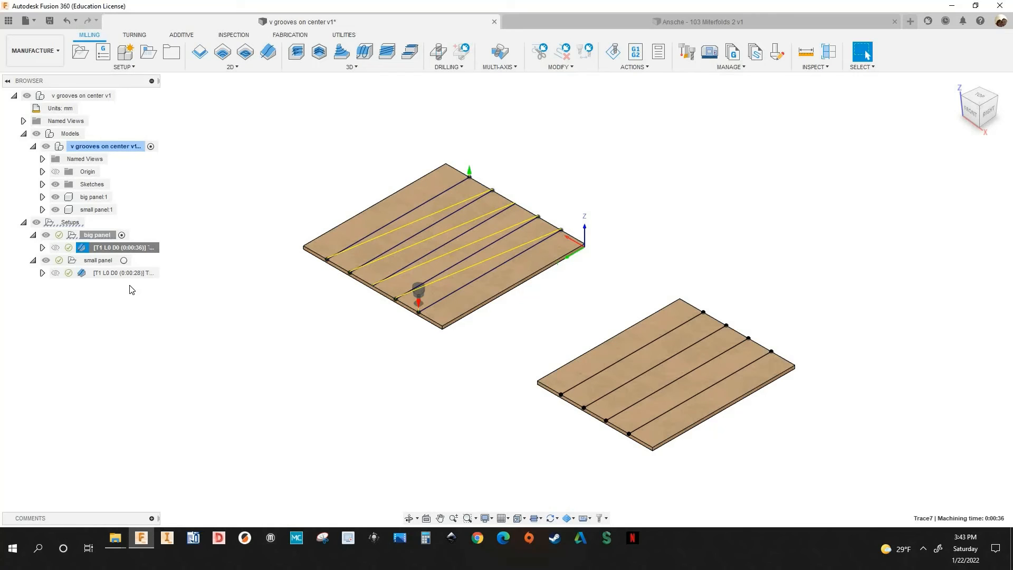
Post process the big panel setup with the woodWOP post as "v_grooves_bigpanel" into the TEST_PROGRAMS folder
{"action": "left_click", "coordinate": [108, 236]}
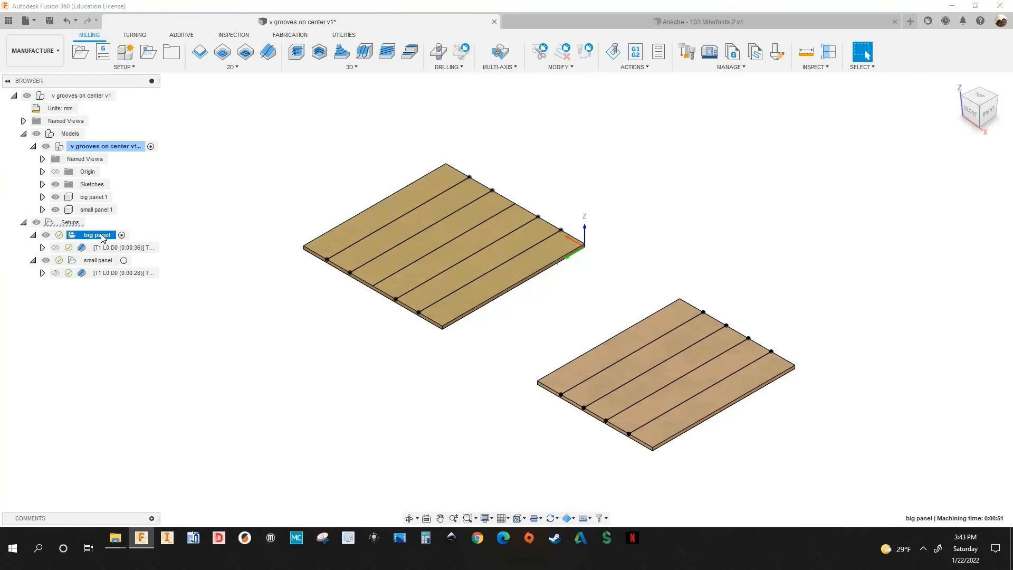
{"action": "right_click", "coordinate": [103, 237]}
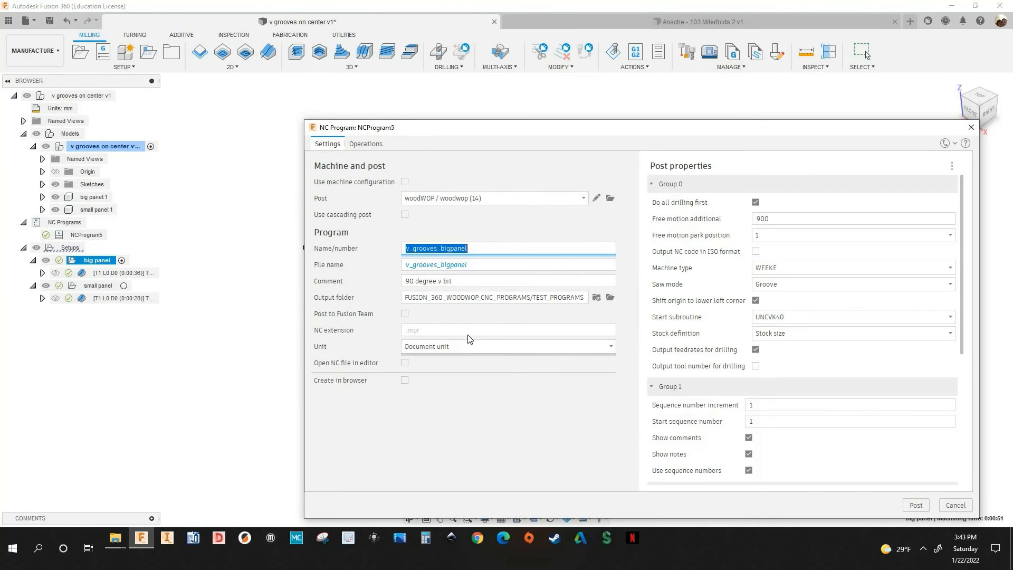
{"action": "left_click", "coordinate": [610, 298]}
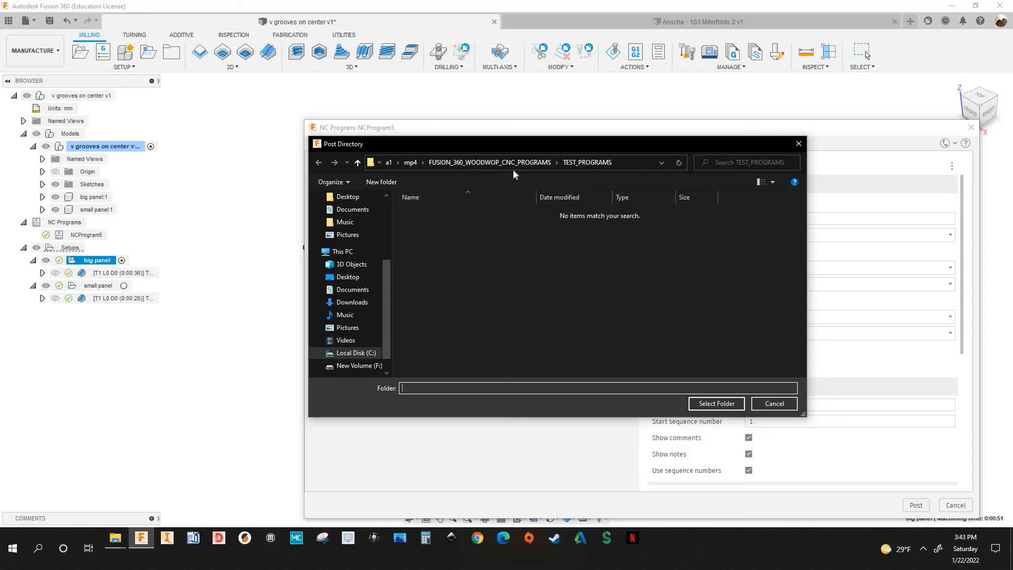
{"action": "left_click", "coordinate": [716, 403]}
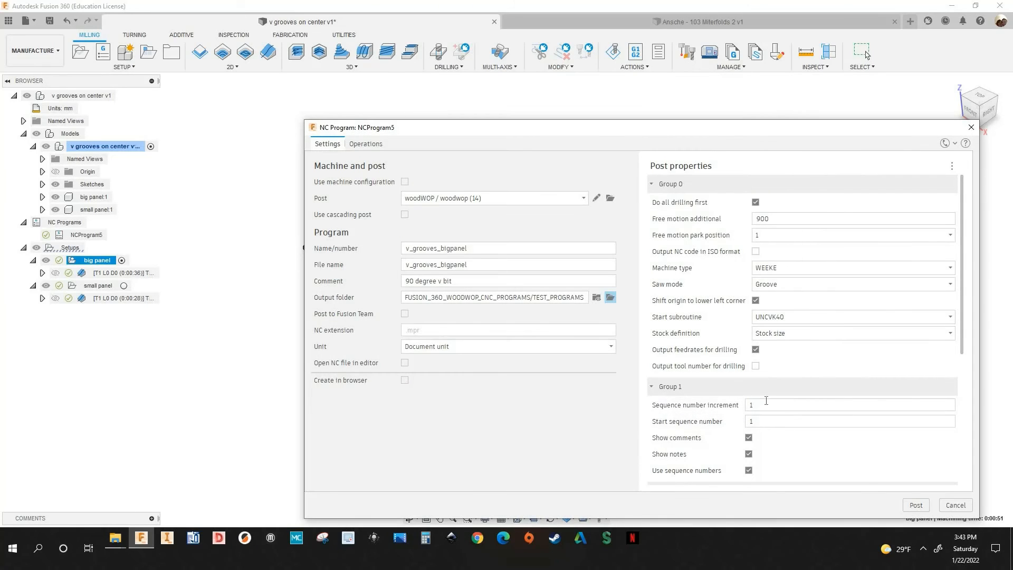
{"action": "left_click", "coordinate": [911, 507]}
Post process the small panel setup with the woodWOP post as "v_grooves_smallpanel"
{"action": "left_click", "coordinate": [96, 288]}
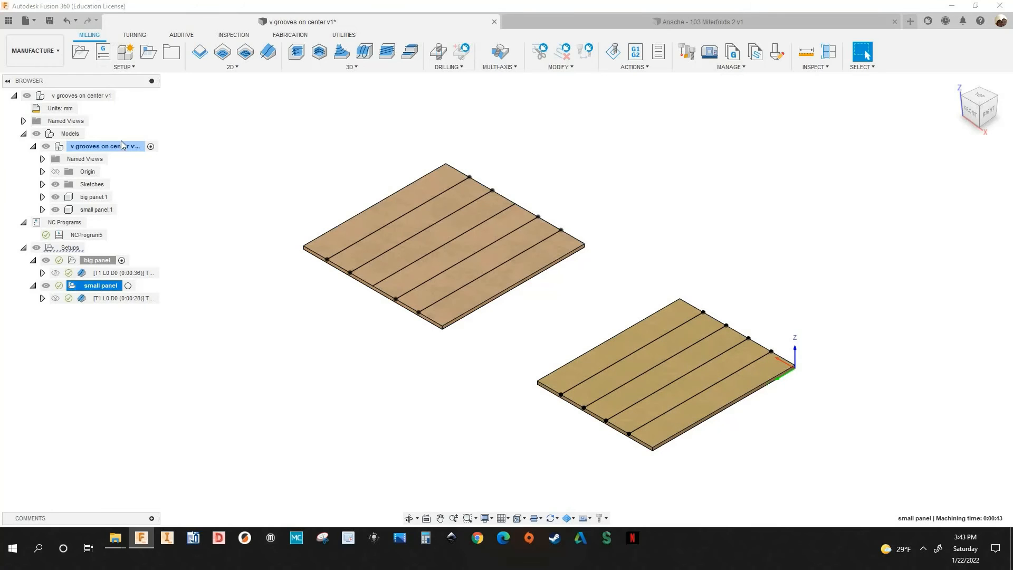
{"action": "right_click", "coordinate": [97, 287]}
{"action": "left_click", "coordinate": [118, 123]}
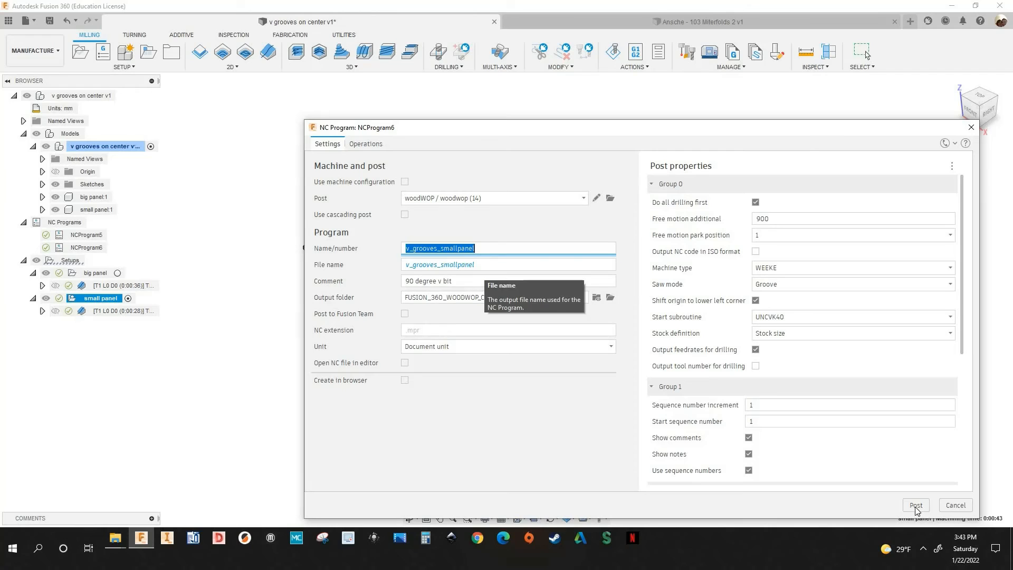
Switch to woodWOP, maximise its window, and open v_grooves_bigpanel from the TEST_PROGRAMS folder inside FUSION_360_WOODWOP_CNC_PROGRAMS
{"action": "left_click", "coordinate": [194, 537]}
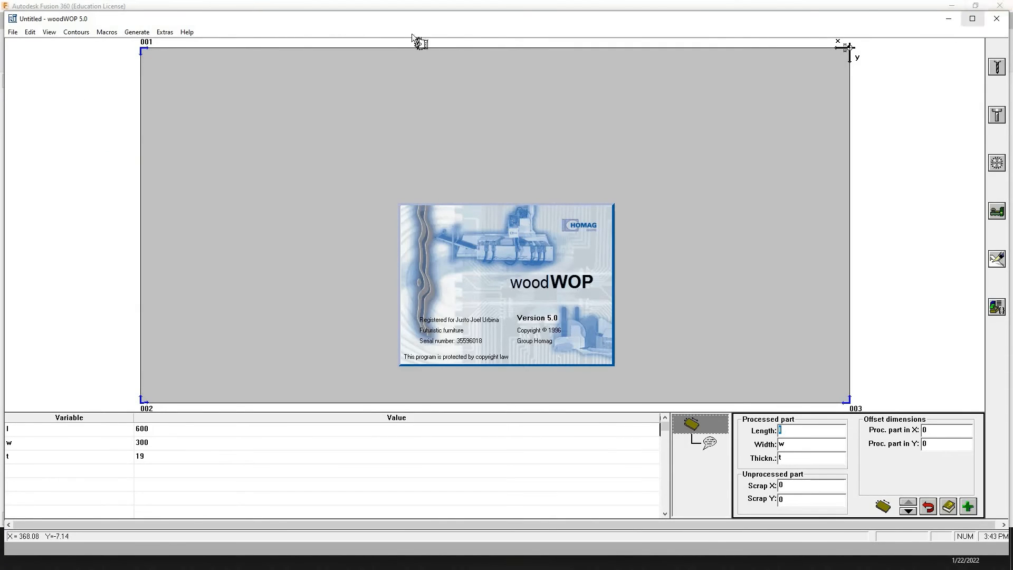
{"action": "left_click", "coordinate": [973, 19]}
{"action": "left_click", "coordinate": [8, 17]}
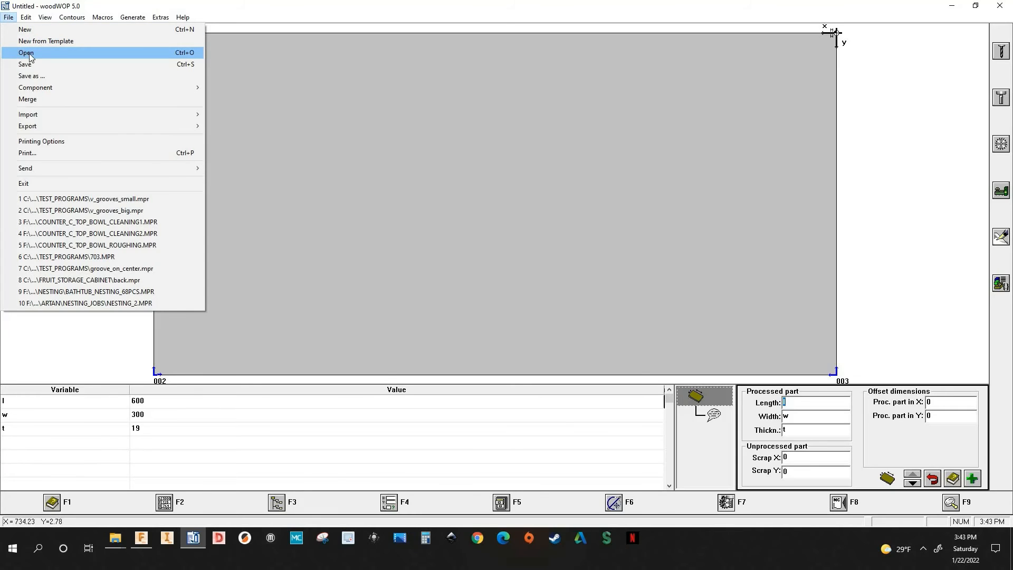
{"action": "left_click", "coordinate": [29, 54]}
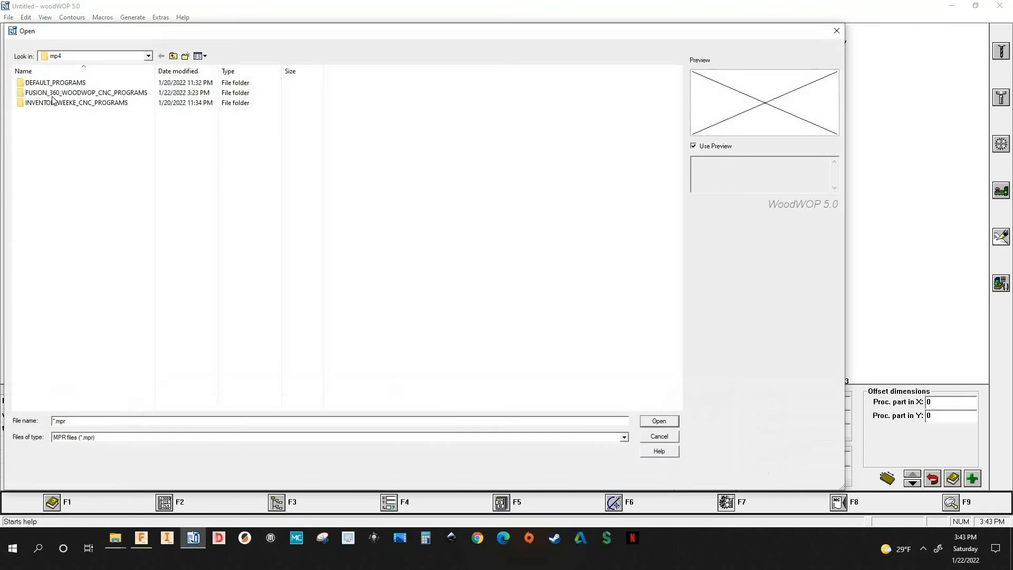
{"action": "left_click", "coordinate": [63, 91]}
{"action": "double_click", "coordinate": [65, 90]}
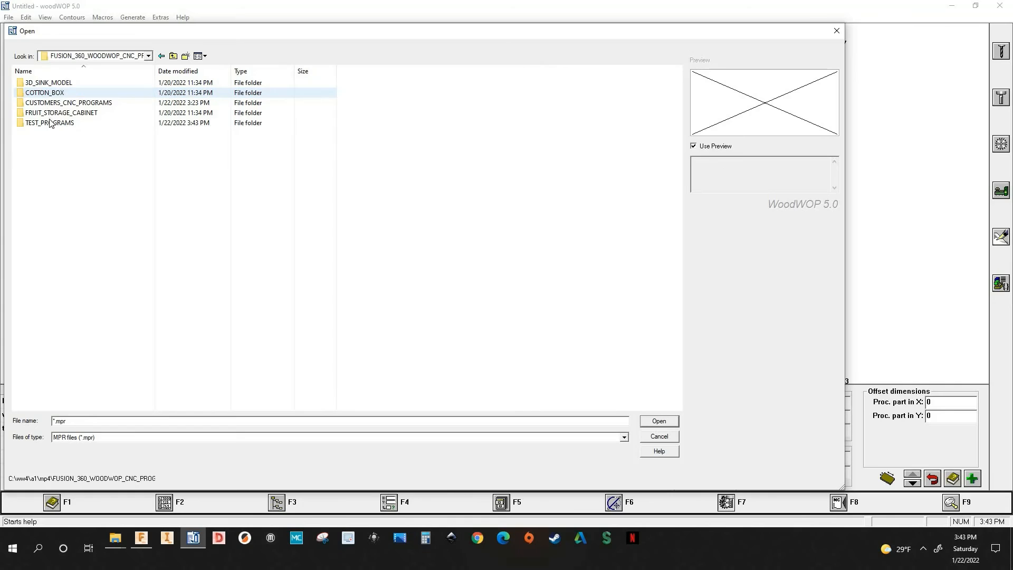
{"action": "double_click", "coordinate": [44, 124]}
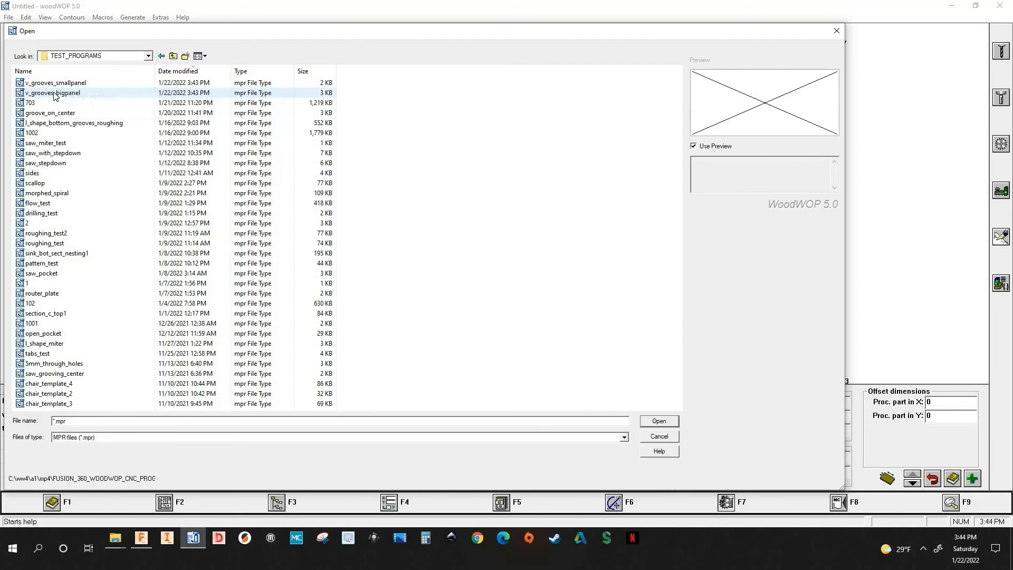
{"action": "left_click", "coordinate": [54, 94]}
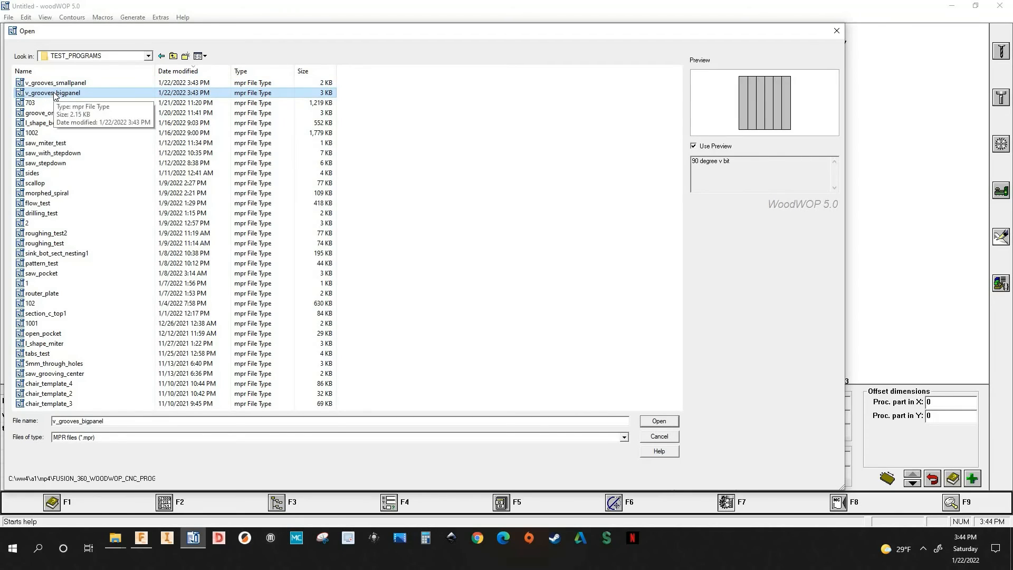
{"action": "left_click", "coordinate": [659, 422]}
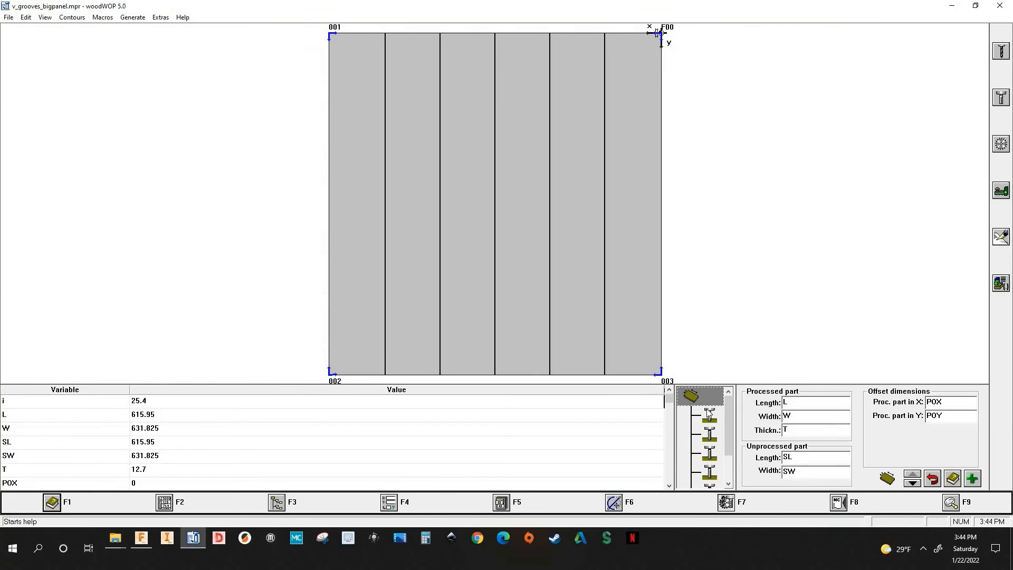
Go through the big panel program's router macros one by one, examining each groove's position and machining parameters
{"action": "left_click", "coordinate": [709, 416]}
{"action": "left_click", "coordinate": [710, 434]}
{"action": "left_click", "coordinate": [712, 452]}
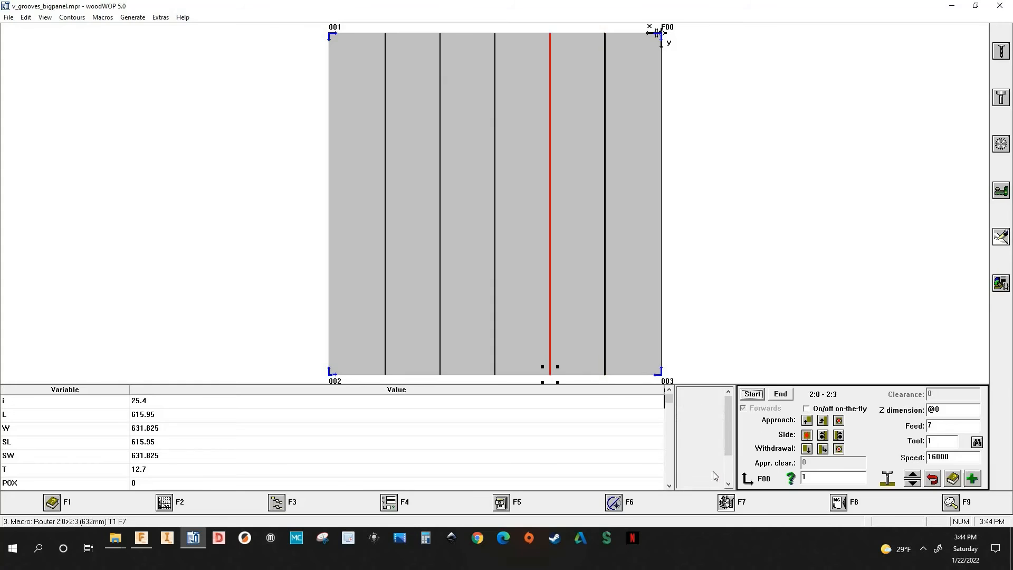
{"action": "left_click", "coordinate": [714, 471]}
{"action": "left_click", "coordinate": [729, 483]}
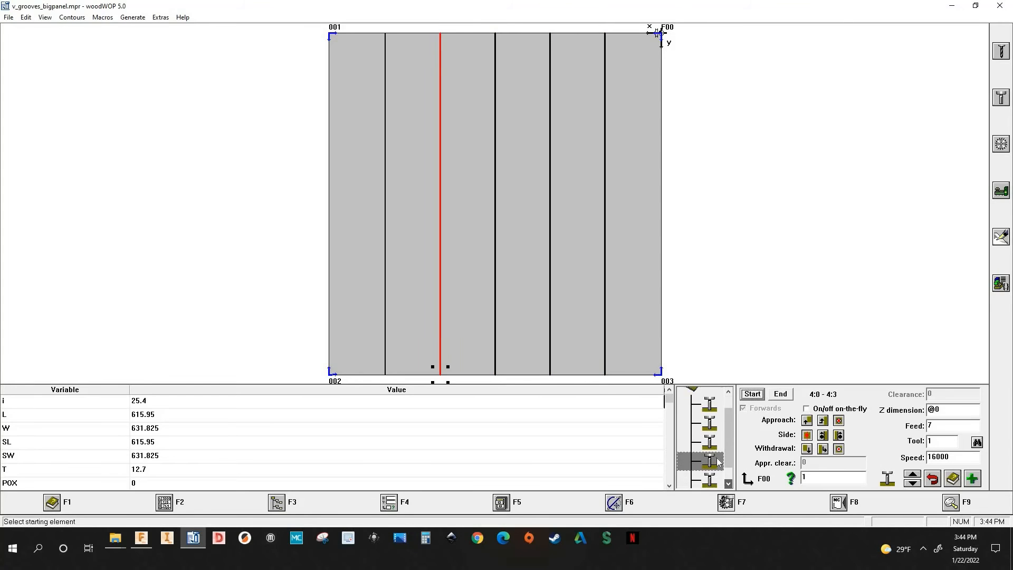
{"action": "left_click", "coordinate": [730, 483]}
{"action": "left_click", "coordinate": [714, 453]}
{"action": "scroll", "coordinate": [715, 425], "scroll_direction": "up", "scroll_amount": 1}
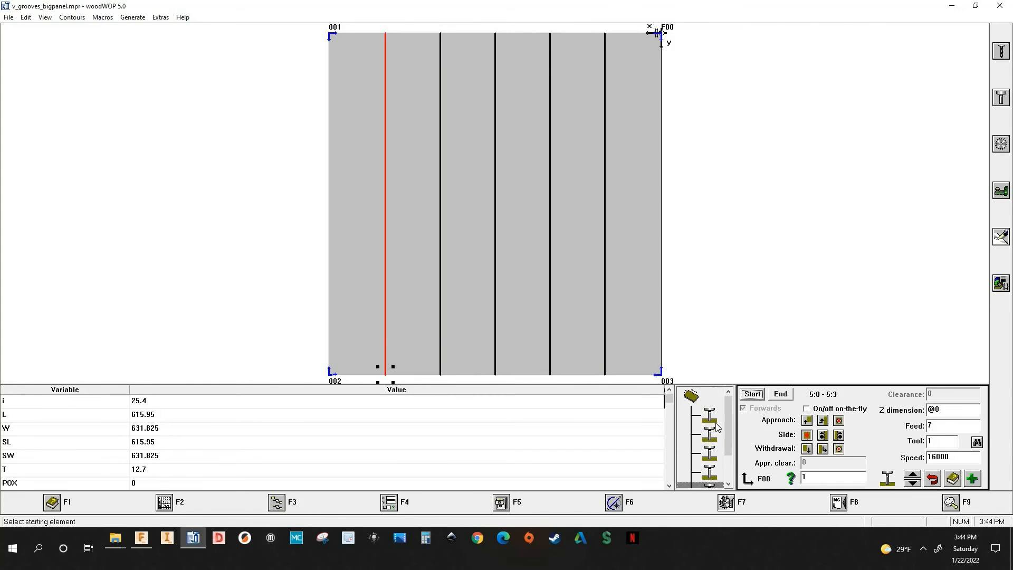
{"action": "left_click", "coordinate": [715, 421]}
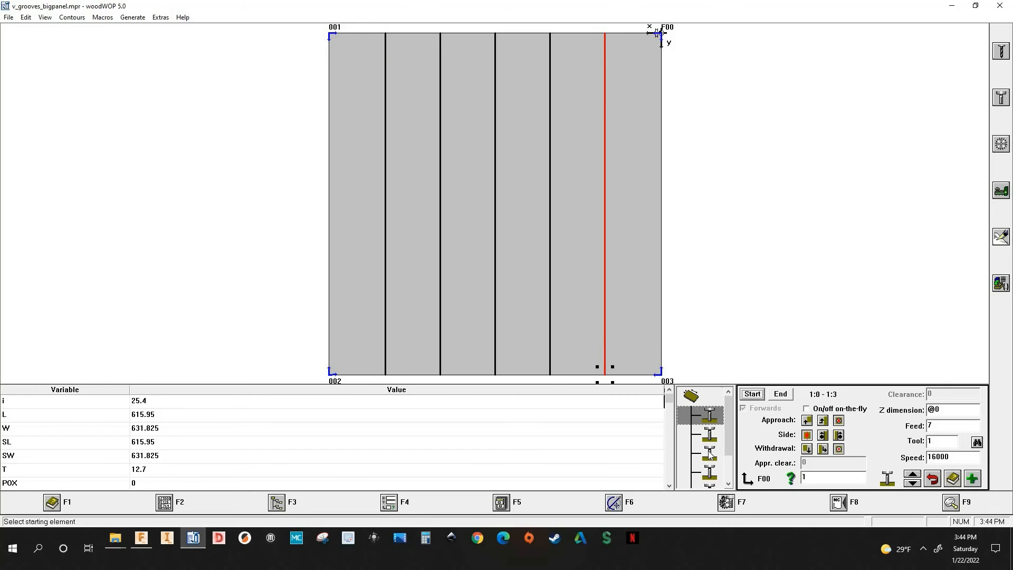
{"action": "key", "text": "Down"}
{"action": "key", "text": "Down"}
{"action": "key", "text": "Down"}
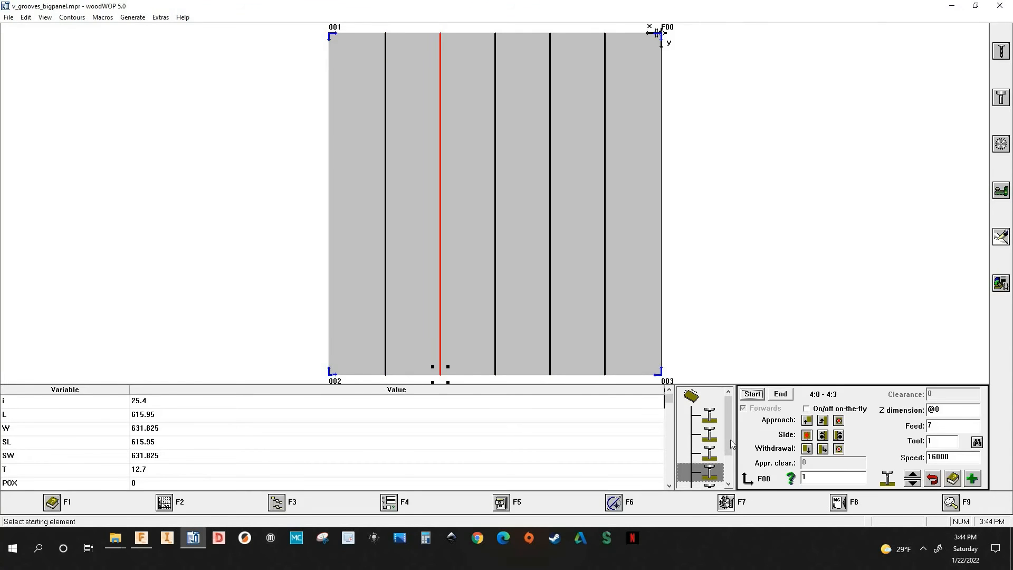
{"action": "key", "text": "Down"}
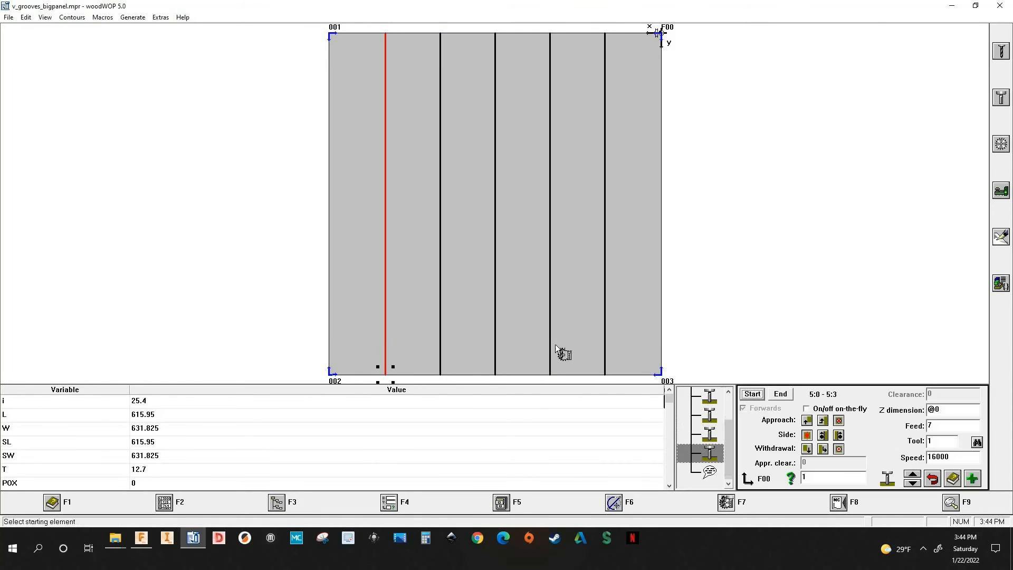
Open v_grooves_smallpanel from the TEST_PROGRAMS folder and check each of its router macros against the grooves in the drawing
{"action": "left_click", "coordinate": [9, 18]}
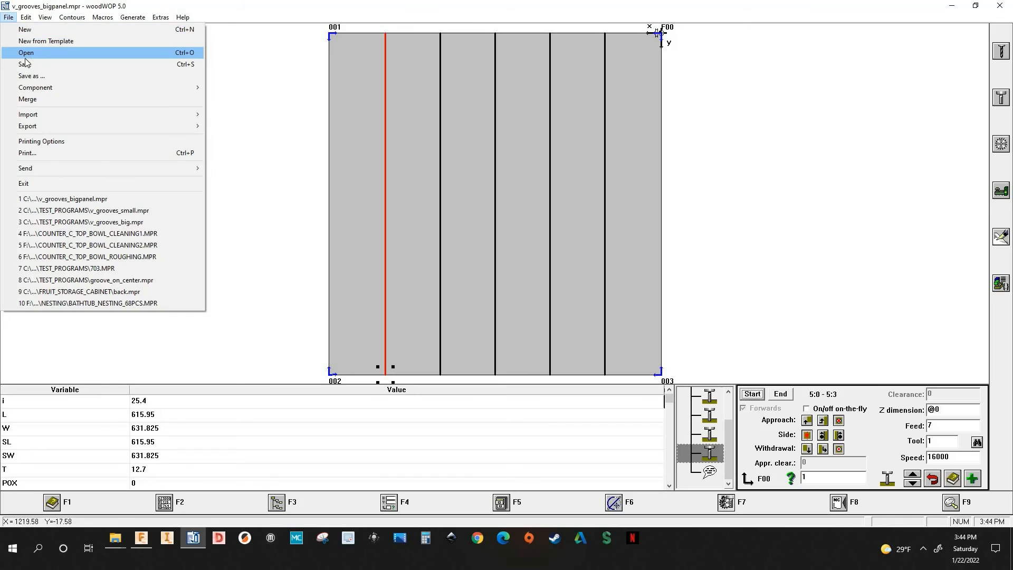
{"action": "left_click", "coordinate": [27, 55]}
{"action": "double_click", "coordinate": [55, 84]}
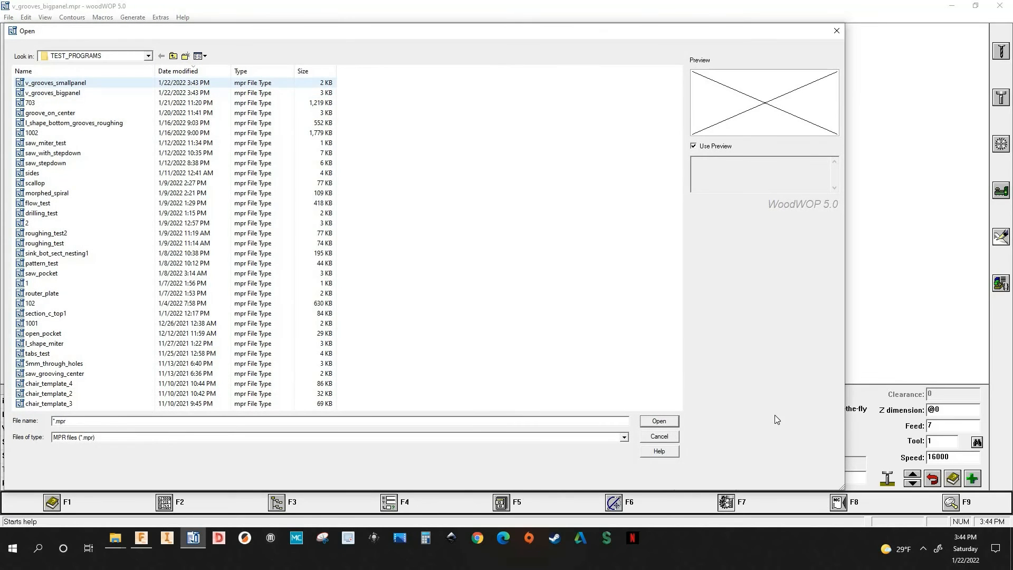
{"action": "left_click", "coordinate": [709, 417]}
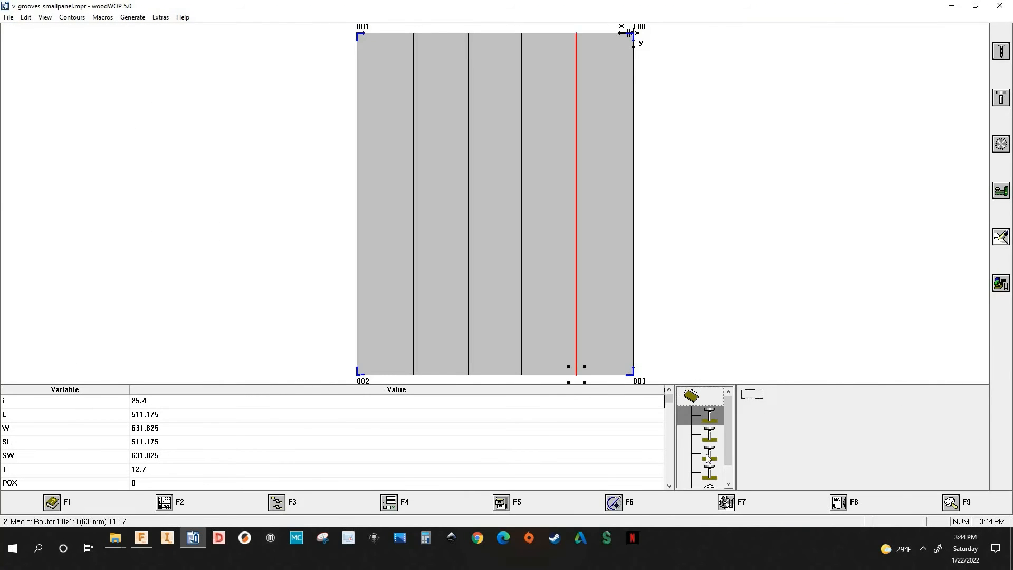
{"action": "left_click", "coordinate": [709, 437]}
{"action": "left_click", "coordinate": [710, 456]}
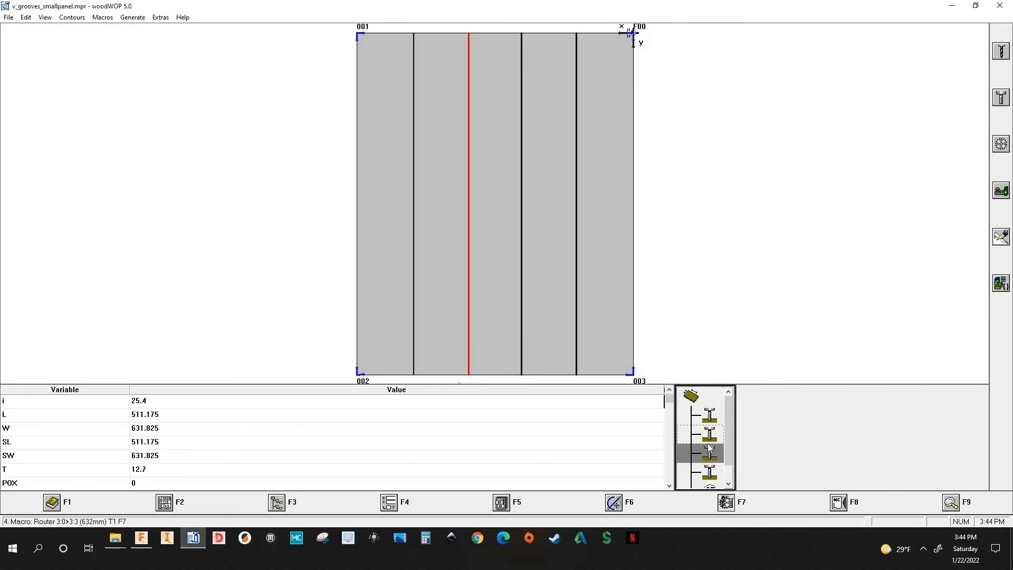
{"action": "left_click", "coordinate": [711, 477]}
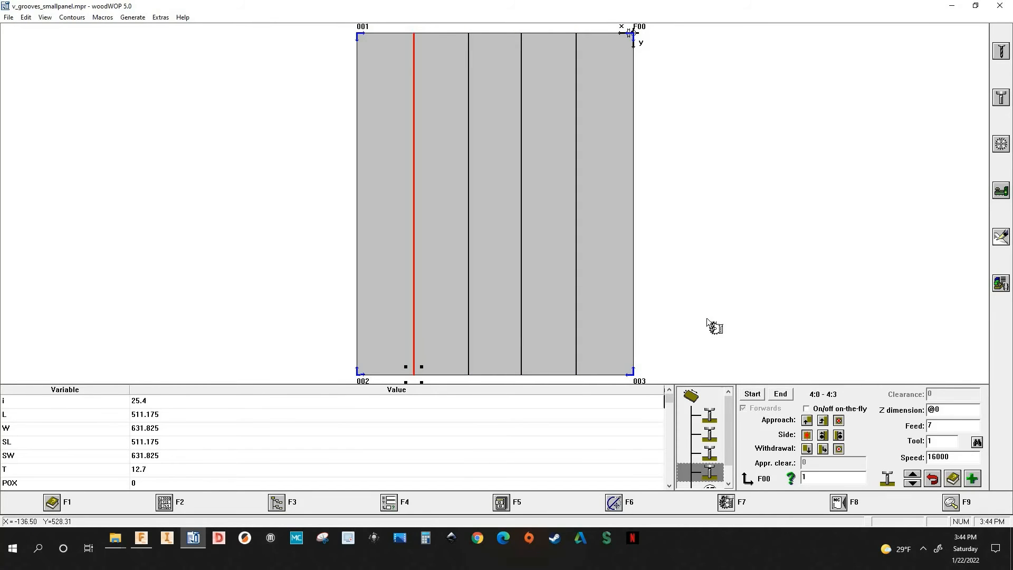